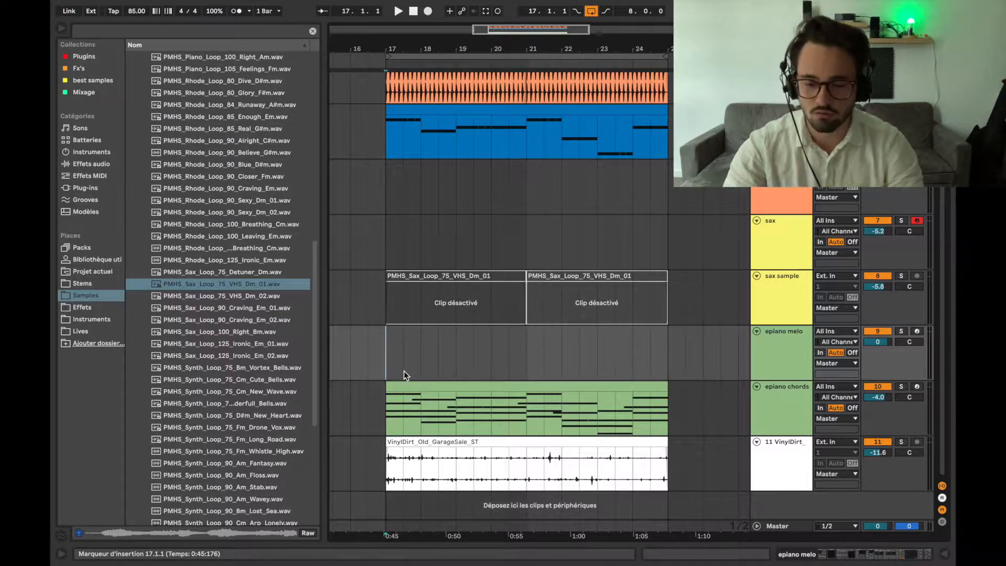
Play the loop from bar 17 and review the clips across all tracks
{"action": "key", "text": "space"}
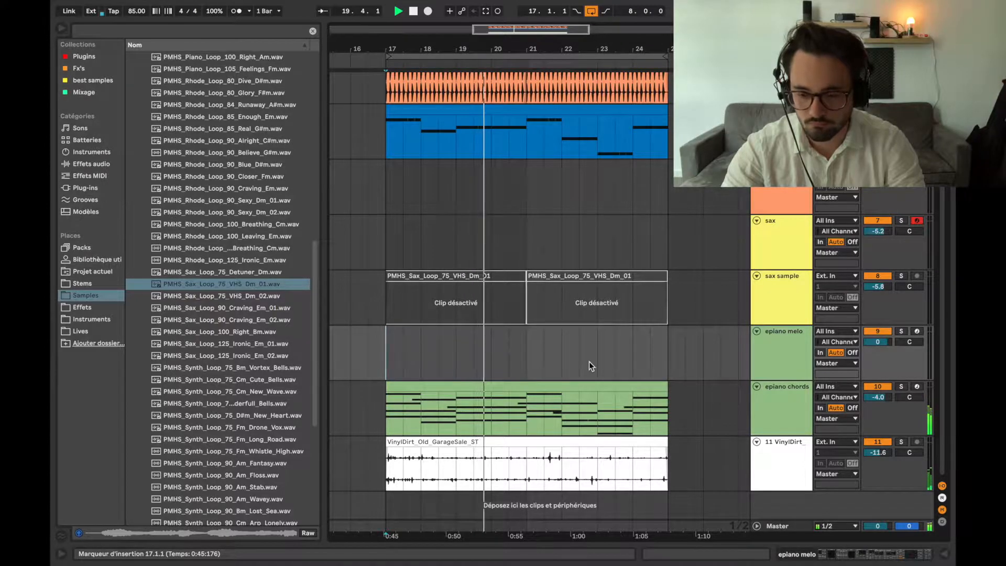
{"action": "scroll", "coordinate": [656, 363], "scroll_direction": "up", "scroll_amount": 5}
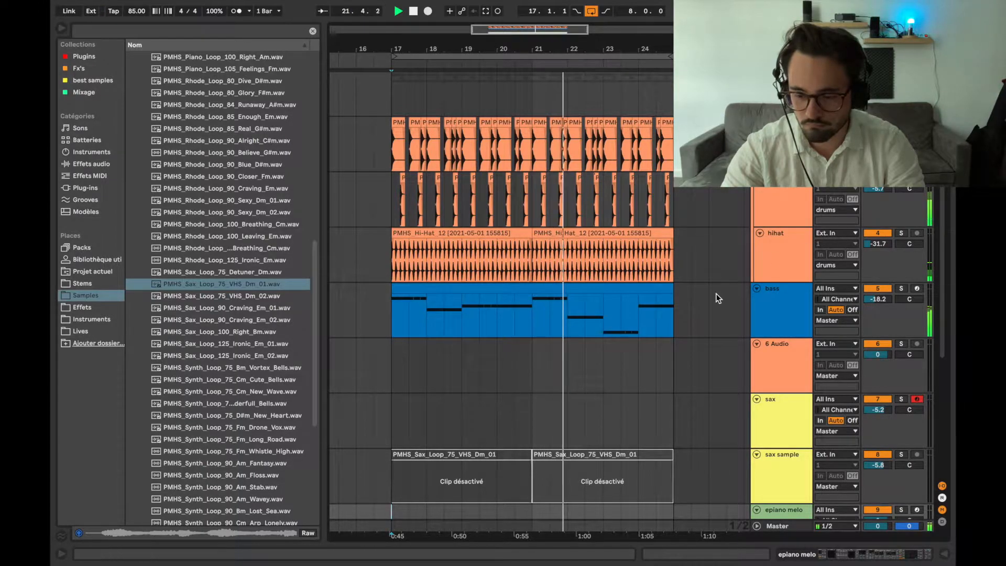
{"action": "scroll", "coordinate": [691, 338], "scroll_direction": "down", "scroll_amount": 6}
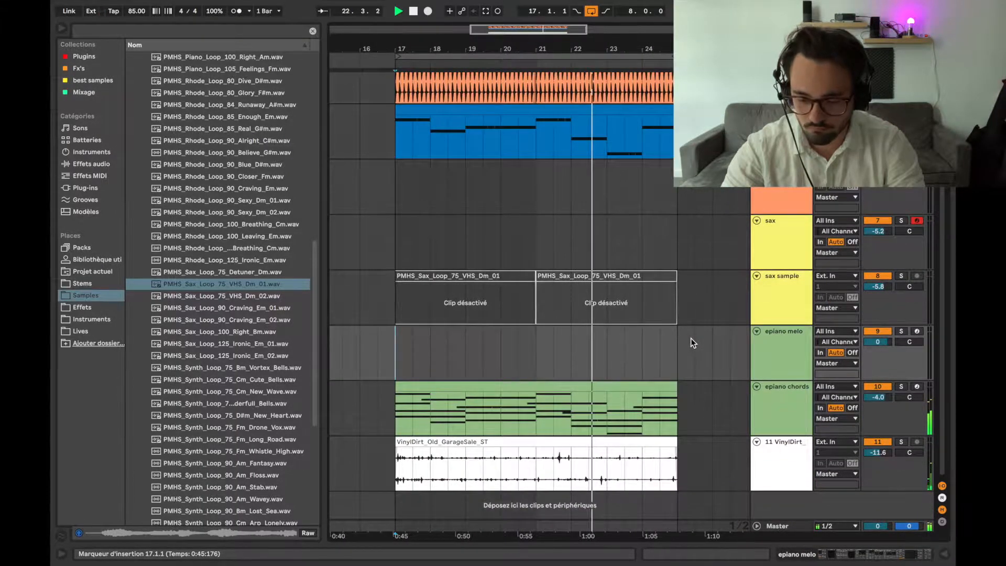
{"action": "scroll", "coordinate": [691, 338], "scroll_direction": "right", "scroll_amount": 1}
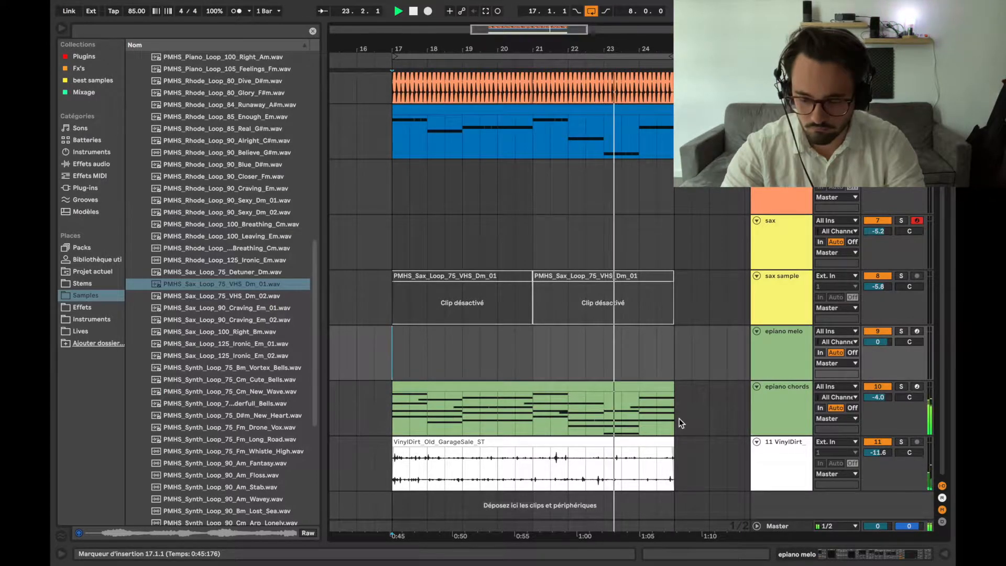
{"action": "scroll", "coordinate": [680, 418], "scroll_direction": "left", "scroll_amount": 1}
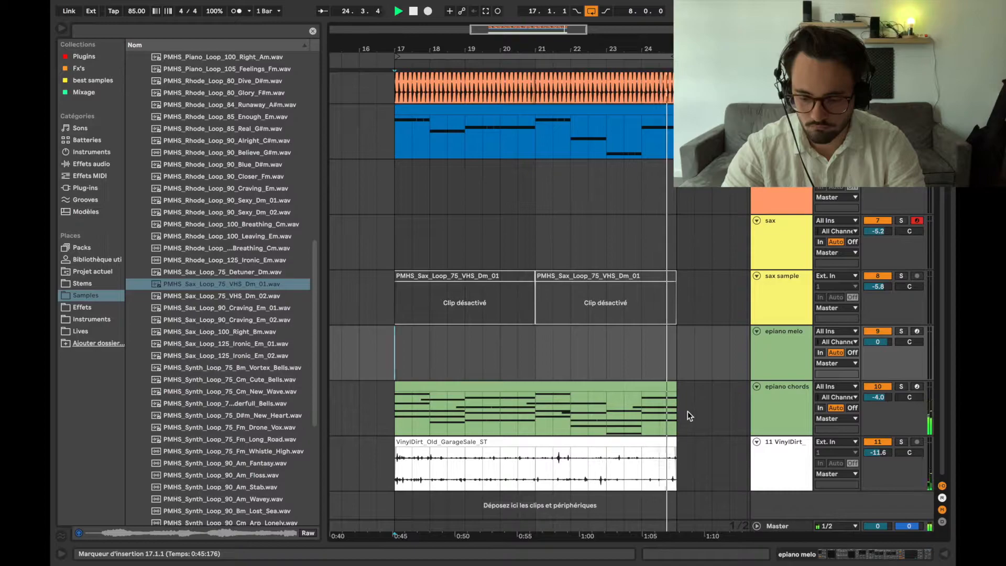
{"action": "key", "text": "space"}
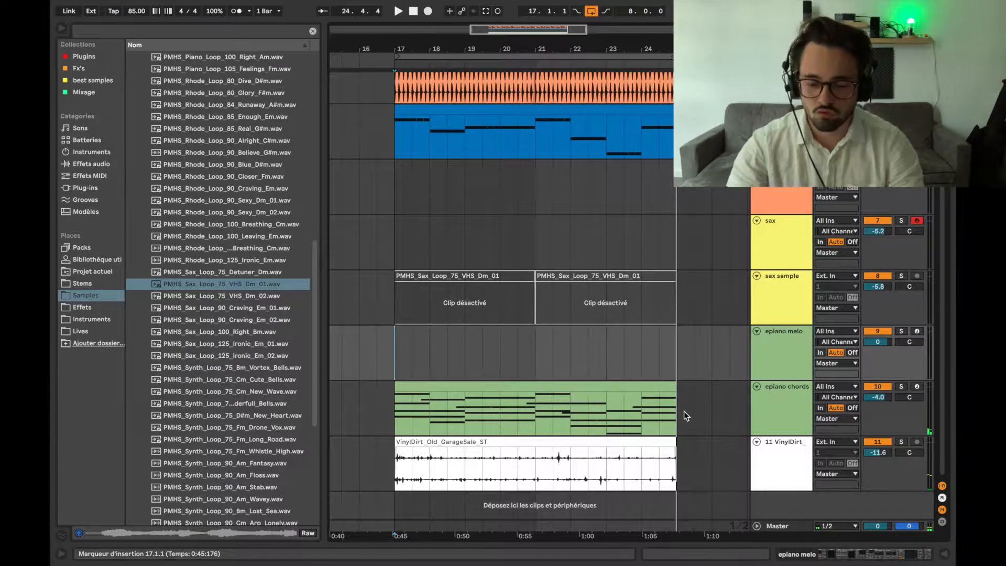
{"action": "scroll", "coordinate": [684, 411], "scroll_direction": "up", "scroll_amount": 5}
{"action": "scroll", "coordinate": [551, 376], "scroll_direction": "down", "scroll_amount": 2}
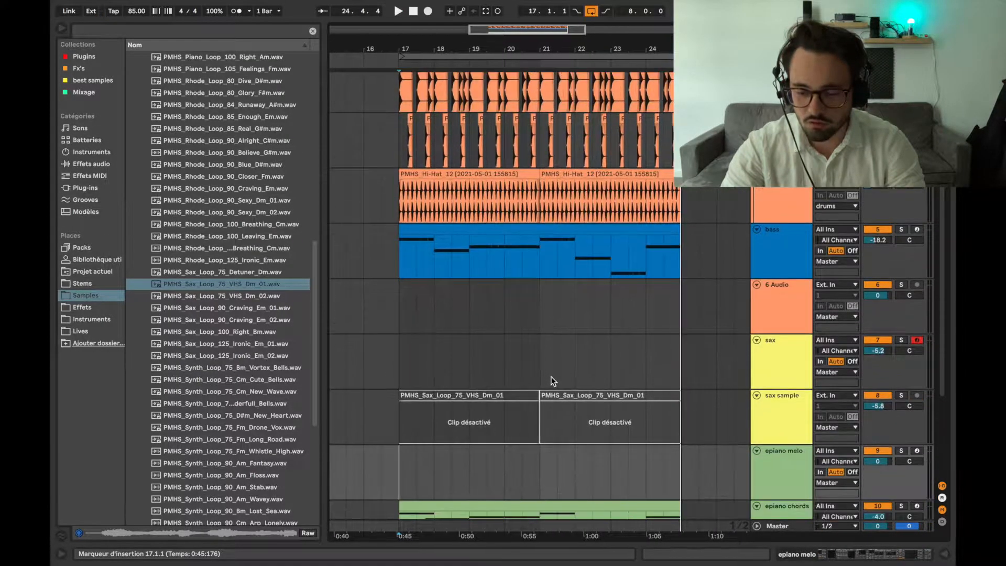
{"action": "scroll", "coordinate": [551, 376], "scroll_direction": "up", "scroll_amount": 2}
{"action": "scroll", "coordinate": [551, 376], "scroll_direction": "down", "scroll_amount": 1}
{"action": "scroll", "coordinate": [551, 376], "scroll_direction": "down", "scroll_amount": 5}
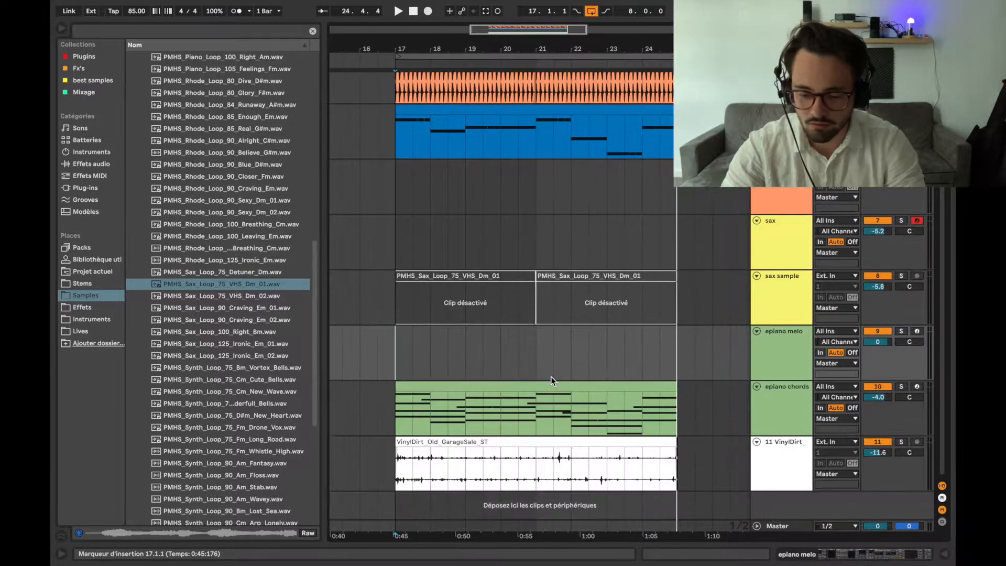
{"action": "scroll", "coordinate": [551, 376], "scroll_direction": "right", "scroll_amount": 2}
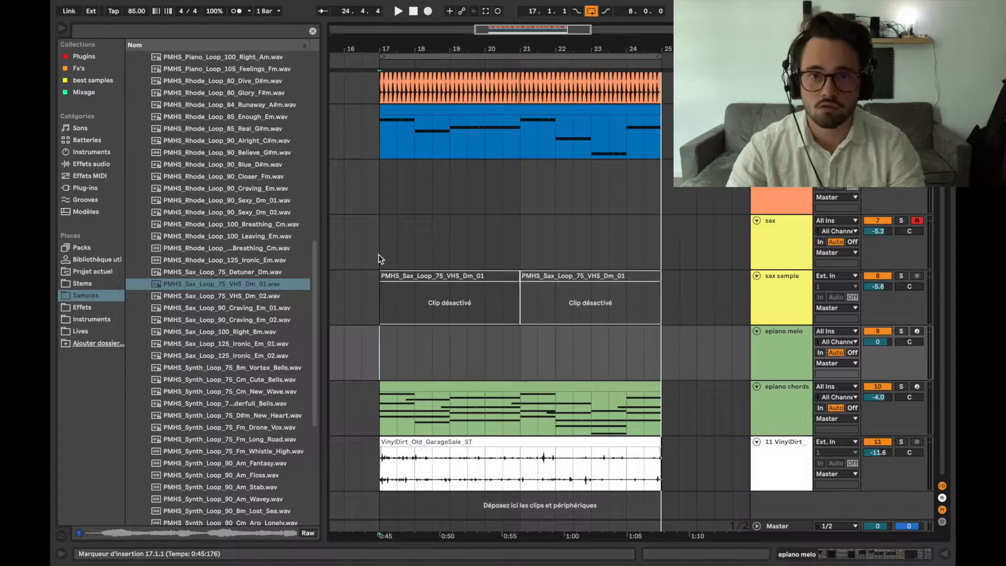
Open the sax track's device chain and show the sample view of the Alto Sax Solo Legato instrument
{"action": "left_click", "coordinate": [633, 241]}
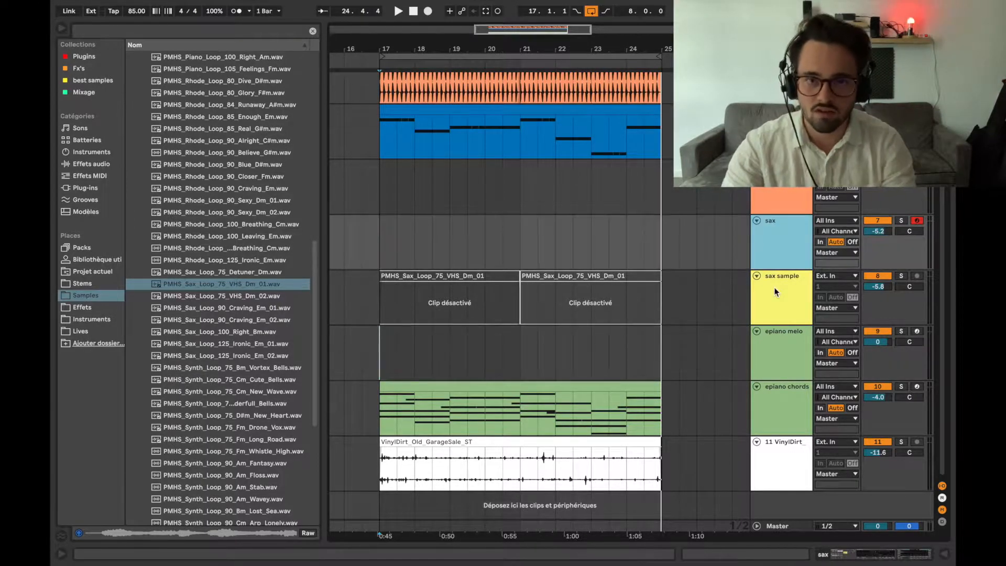
{"action": "left_click", "coordinate": [877, 553]}
{"action": "scroll", "coordinate": [474, 460], "scroll_direction": "left", "scroll_amount": 10}
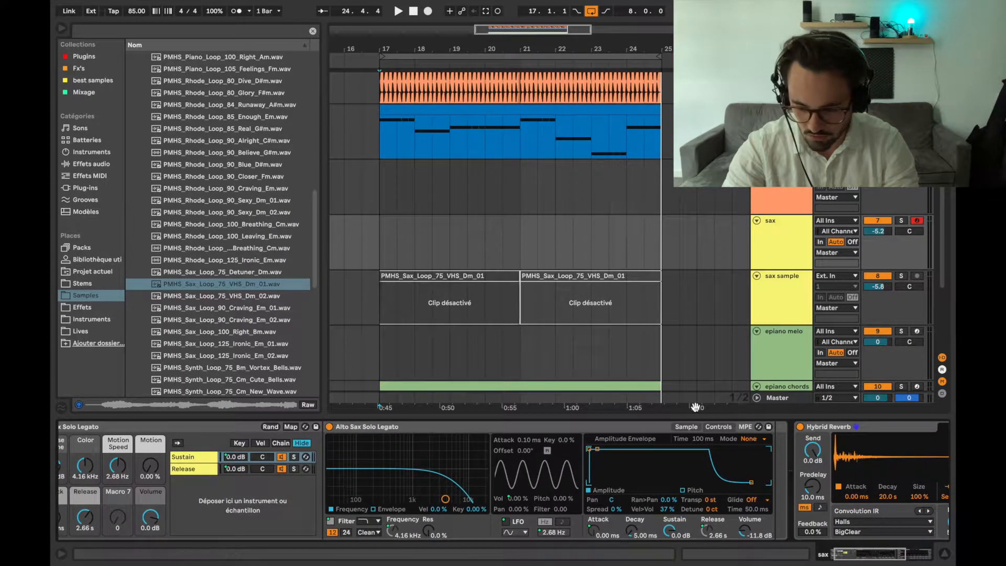
{"action": "left_click", "coordinate": [687, 427]}
{"action": "scroll", "coordinate": [512, 470], "scroll_direction": "left", "scroll_amount": 2}
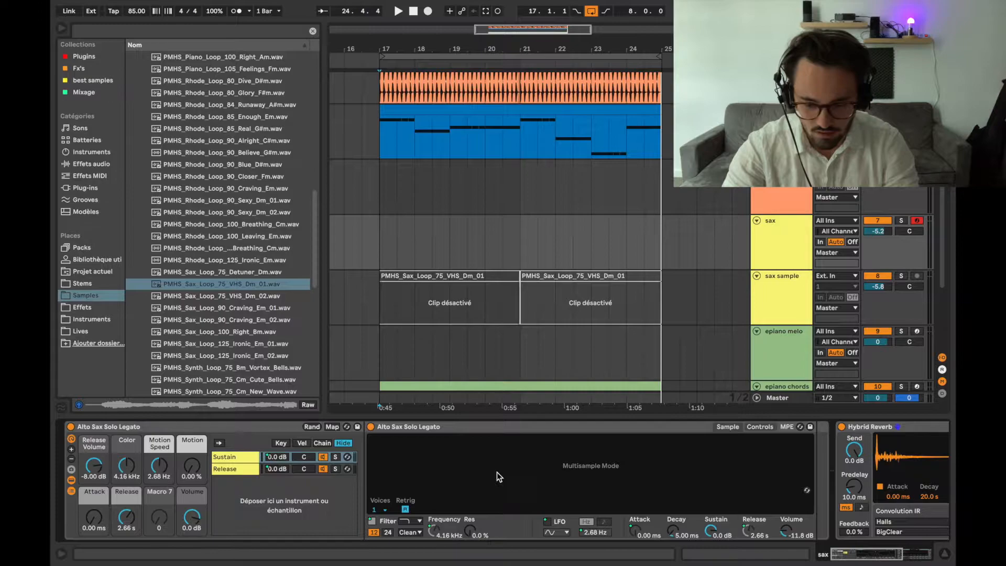
Set the convolution decay of the sax track's Hybrid Reverb to 3.10 s and close the device view
{"action": "scroll", "coordinate": [501, 473], "scroll_direction": "right", "scroll_amount": 5}
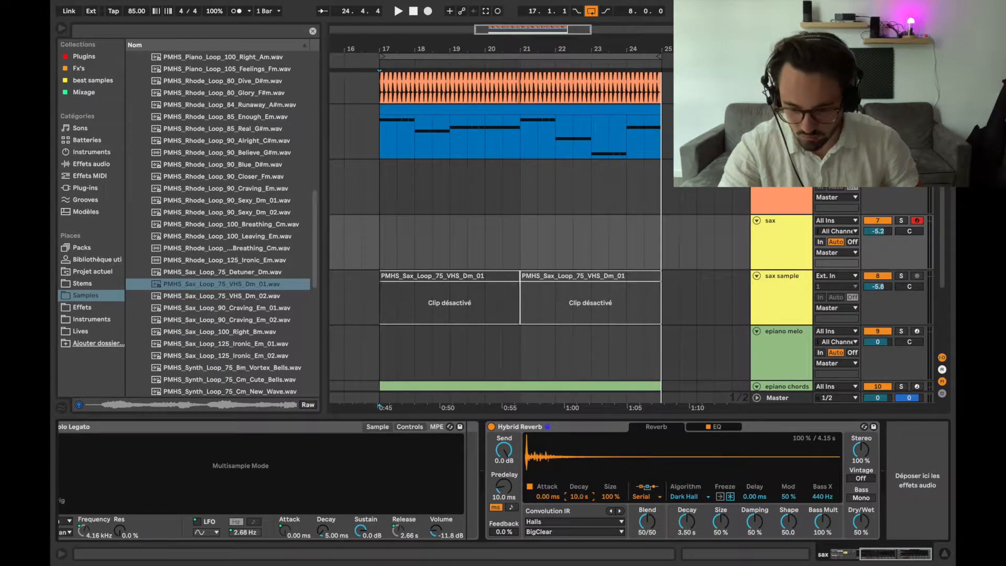
{"action": "left_click_drag", "start_coordinate": [577, 497], "coordinate": [577, 529]}
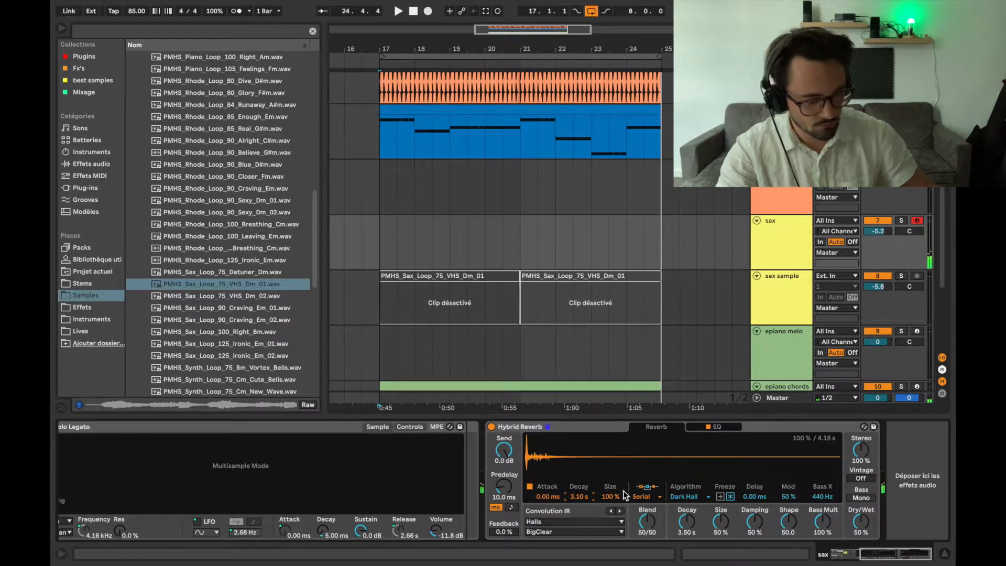
{"action": "double_click", "coordinate": [675, 417]}
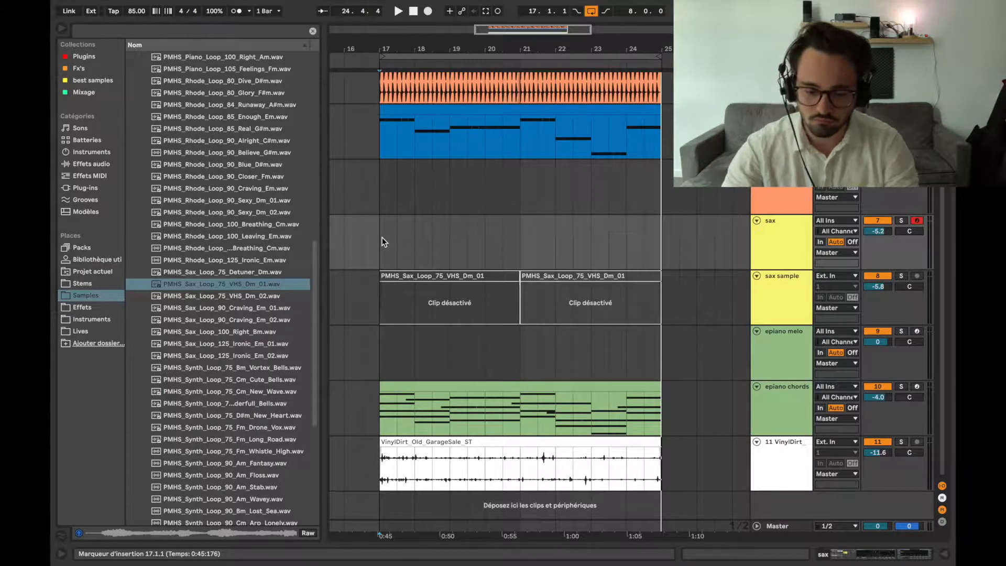
Create an empty eight-bar MIDI clip on the sax track from bar 17 to bar 25 and open its notes
{"action": "left_click", "coordinate": [770, 235]}
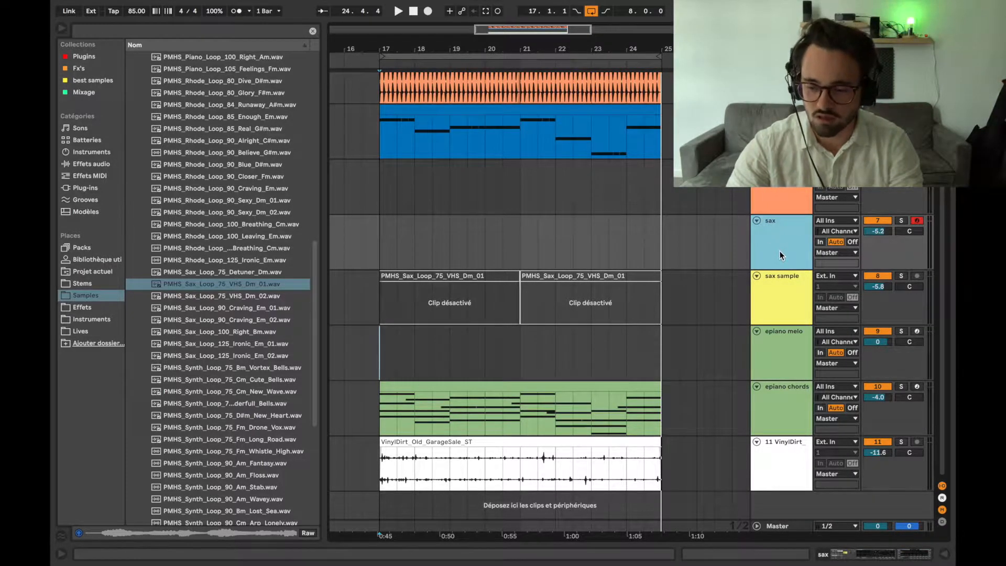
{"action": "left_click", "coordinate": [776, 313]}
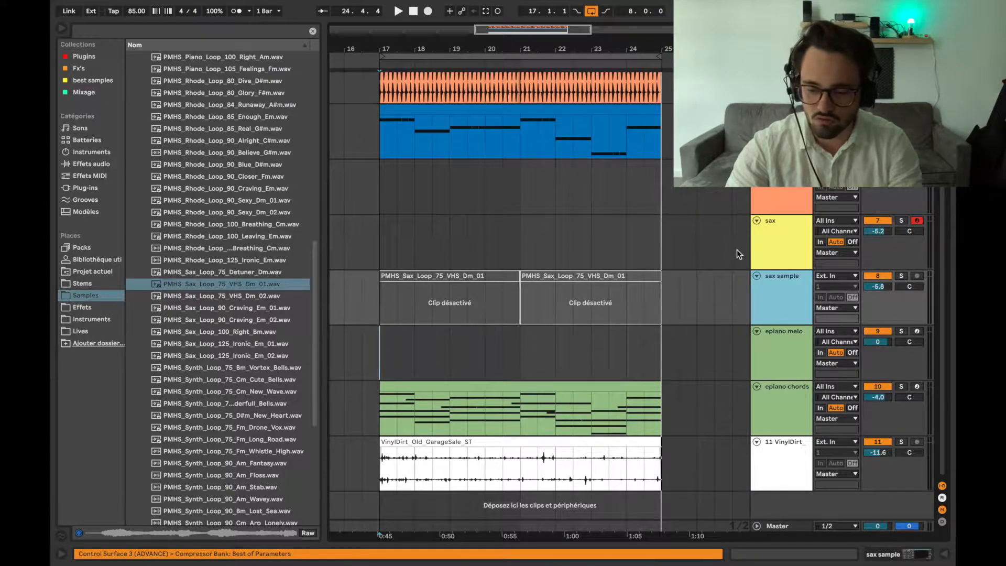
{"action": "left_click", "coordinate": [767, 244]}
{"action": "left_click", "coordinate": [379, 239]}
{"action": "left_click_drag", "start_coordinate": [379, 239], "coordinate": [657, 264]}
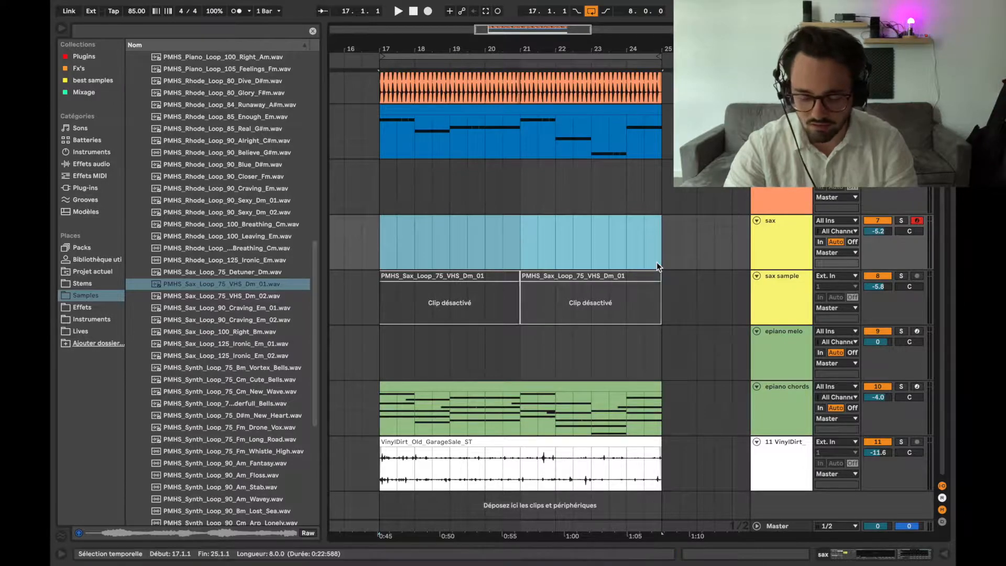
{"action": "double_click", "coordinate": [657, 262]}
{"action": "scroll", "coordinate": [424, 359], "scroll_direction": "up", "scroll_amount": 1}
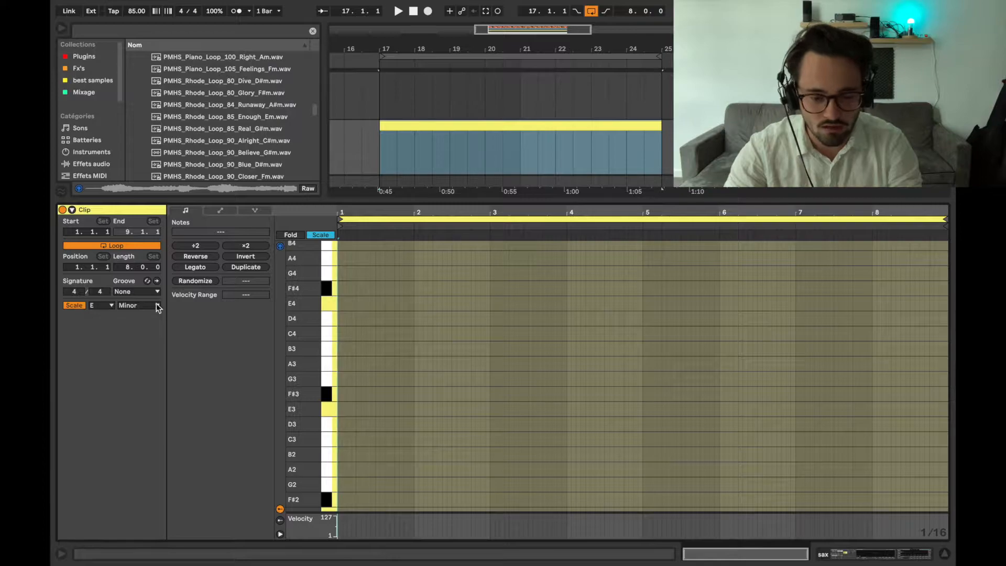
Set the sax clip's note grid to the adaptive "Etroite" size
{"action": "right_click", "coordinate": [356, 316]}
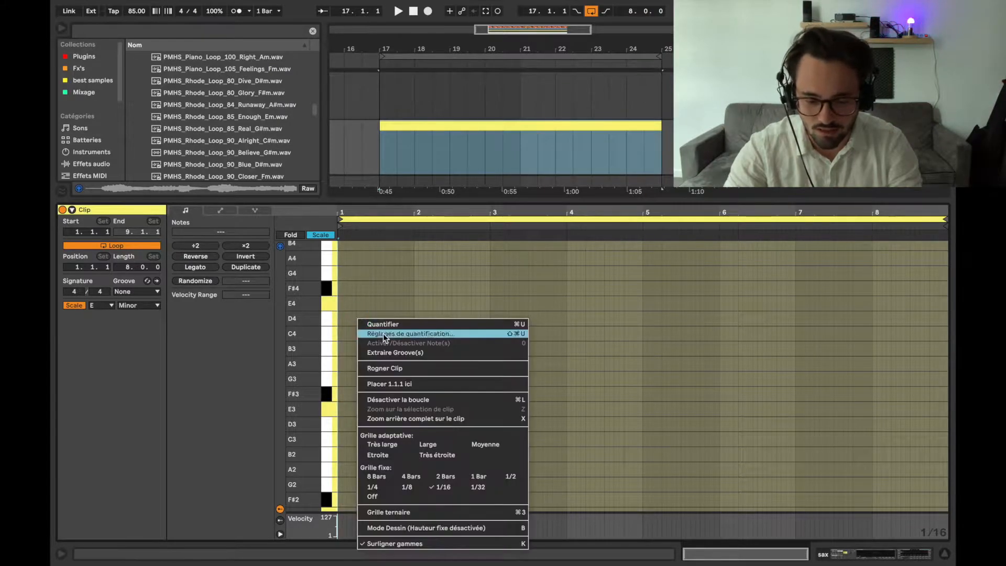
{"action": "left_click", "coordinate": [395, 456]}
{"action": "scroll", "coordinate": [363, 397], "scroll_direction": "up", "scroll_amount": 5}
{"action": "scroll", "coordinate": [363, 398], "scroll_direction": "up", "scroll_amount": 1}
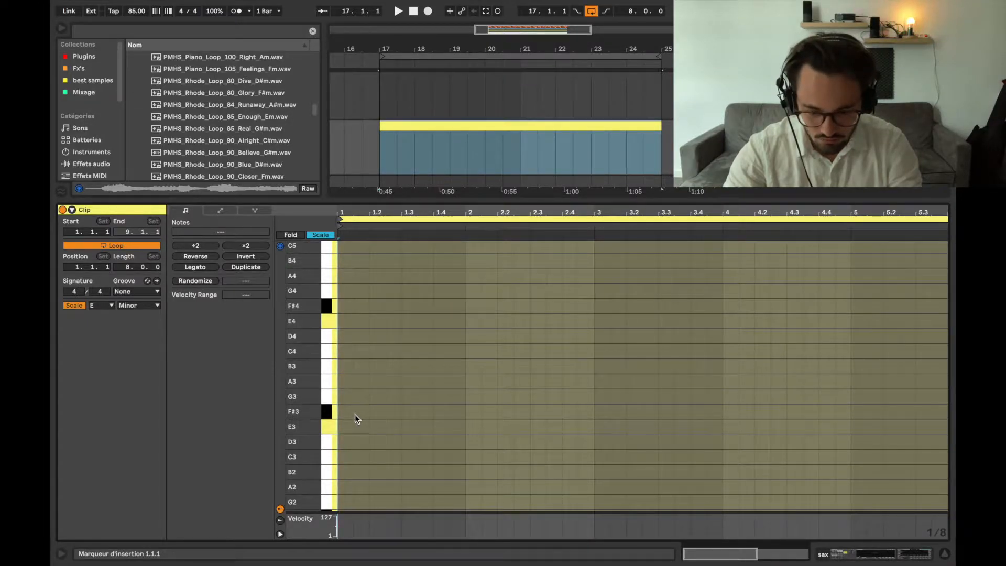
{"action": "scroll", "coordinate": [358, 351], "scroll_direction": "up", "scroll_amount": 2}
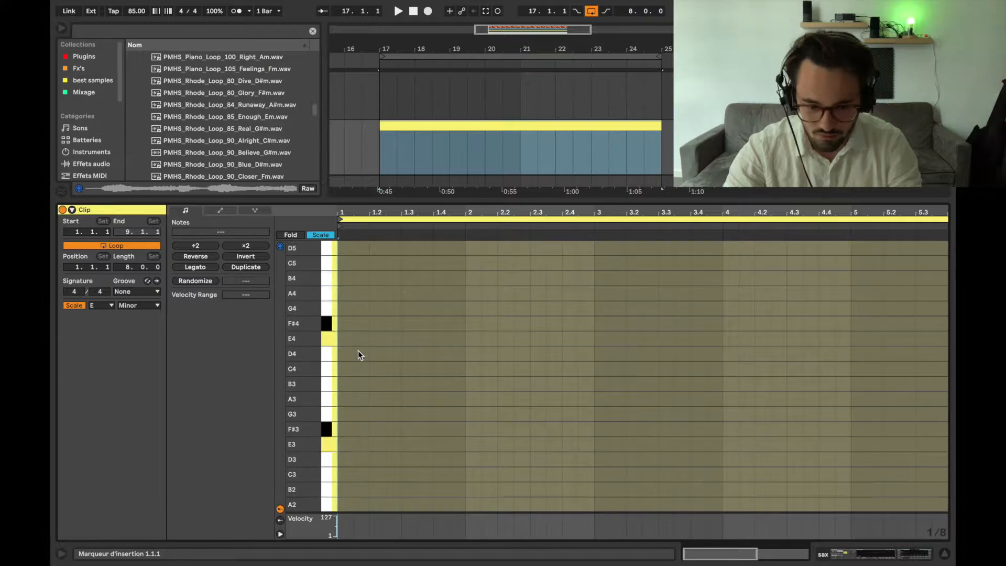
Add half-beat notes C4 at 1.1.3 and B3 at 1.3 in the sax clip, and audition them
{"action": "key", "text": "space"}
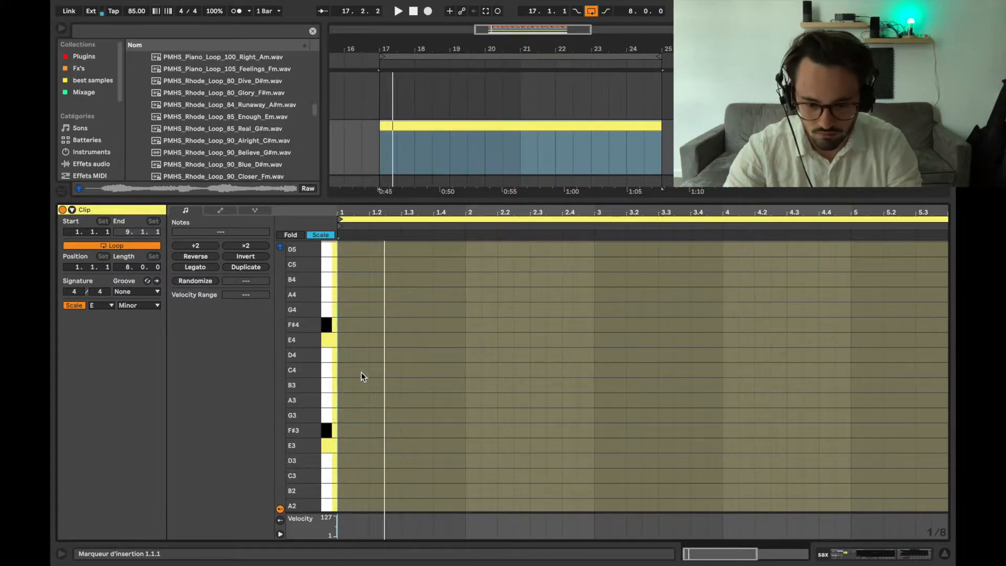
{"action": "key", "text": "space"}
{"action": "double_click", "coordinate": [359, 370]}
{"action": "double_click", "coordinate": [382, 385]}
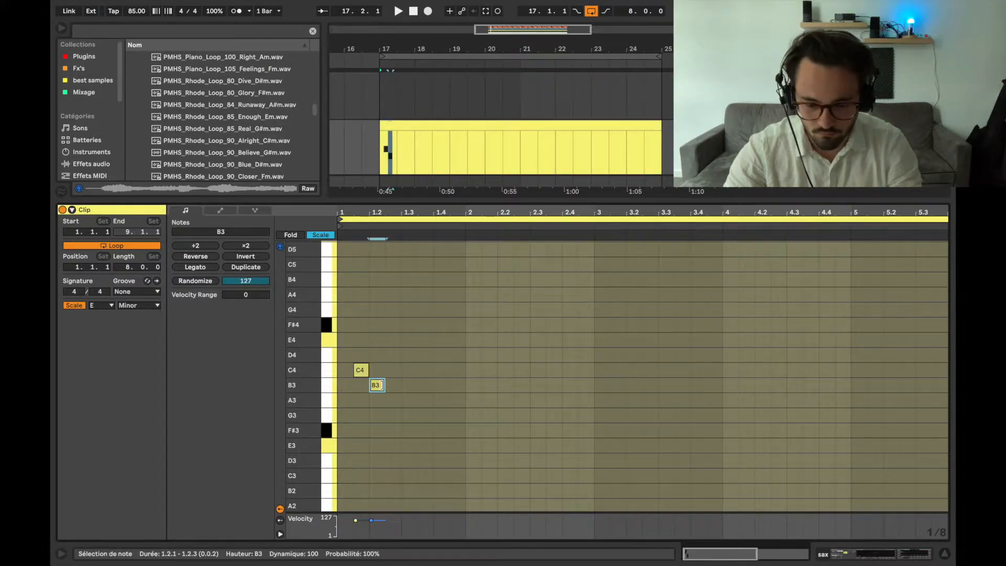
{"action": "left_click_drag", "start_coordinate": [380, 386], "coordinate": [408, 390]}
{"action": "key", "text": "space"}
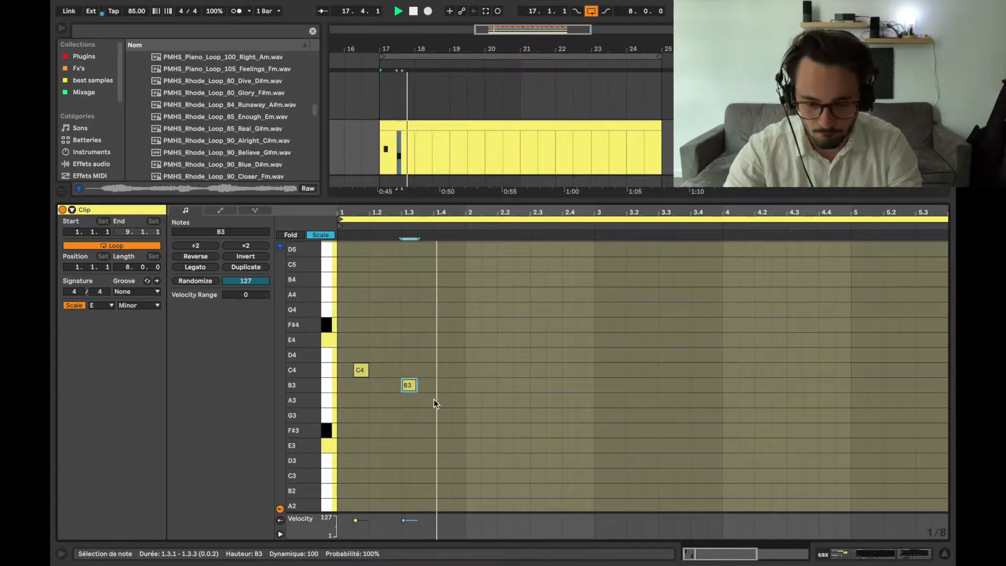
{"action": "key", "text": "space"}
Try extending the B3 note to the start of bar 2 and audition it
{"action": "scroll", "coordinate": [464, 418], "scroll_direction": "down", "scroll_amount": 1}
{"action": "left_click", "coordinate": [428, 373]}
{"action": "left_click_drag", "start_coordinate": [429, 374], "coordinate": [467, 362]}
{"action": "left_click", "coordinate": [467, 398]}
{"action": "key", "text": "space"}
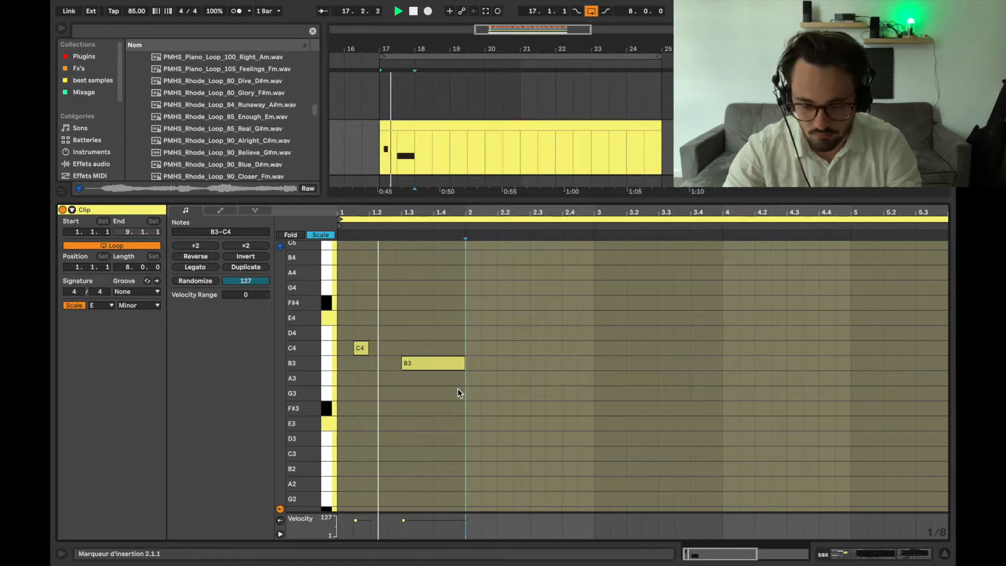
{"action": "left_click", "coordinate": [468, 367]}
{"action": "key", "text": "space"}
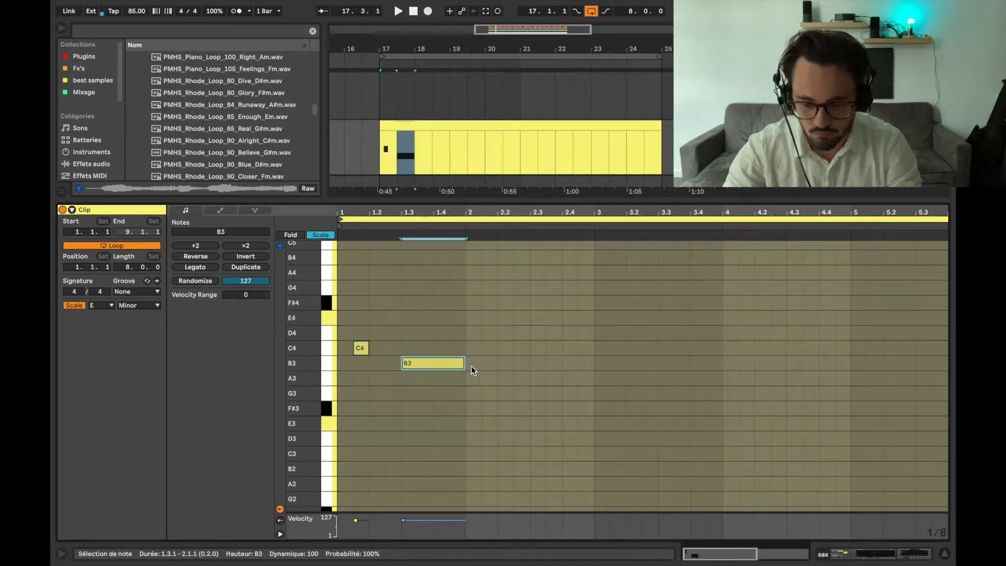
Set the B3 note to end at 1.4.1, one beat long, and play the phrase back
{"action": "left_click_drag", "start_coordinate": [462, 363], "coordinate": [433, 363]}
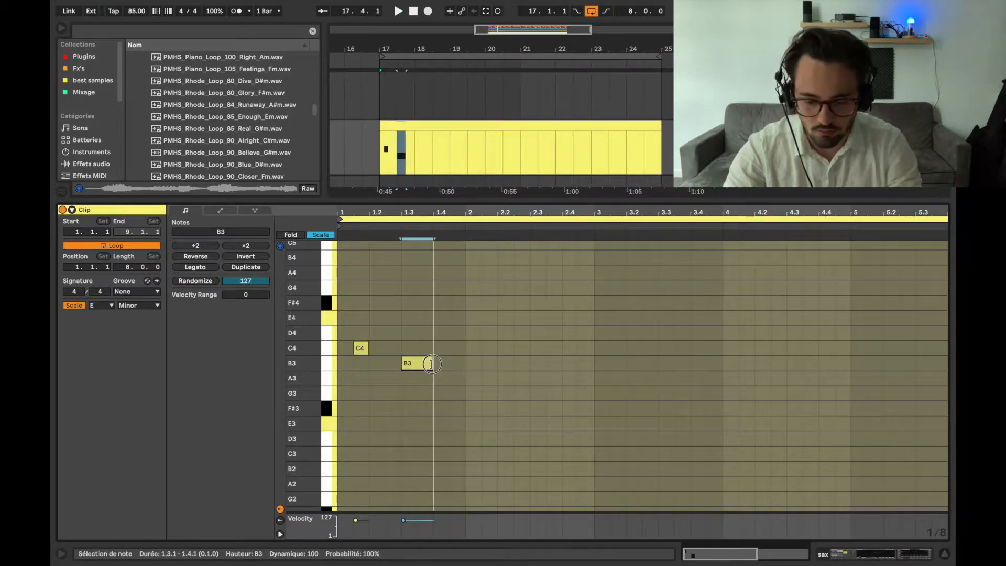
{"action": "left_click", "coordinate": [444, 397]}
{"action": "key", "text": "space"}
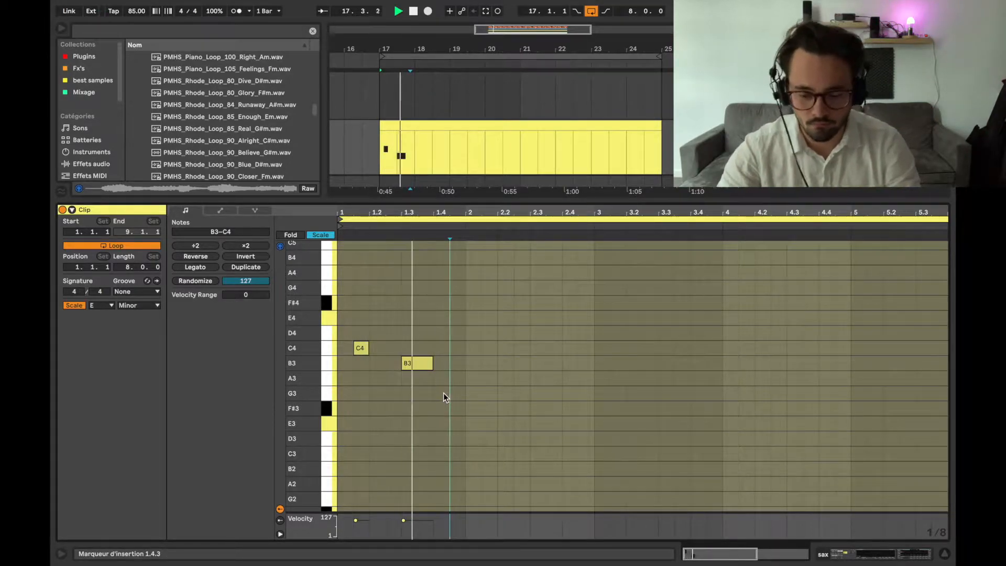
{"action": "scroll", "coordinate": [442, 393], "scroll_direction": "up", "scroll_amount": 2}
{"action": "scroll", "coordinate": [442, 393], "scroll_direction": "down", "scroll_amount": 2}
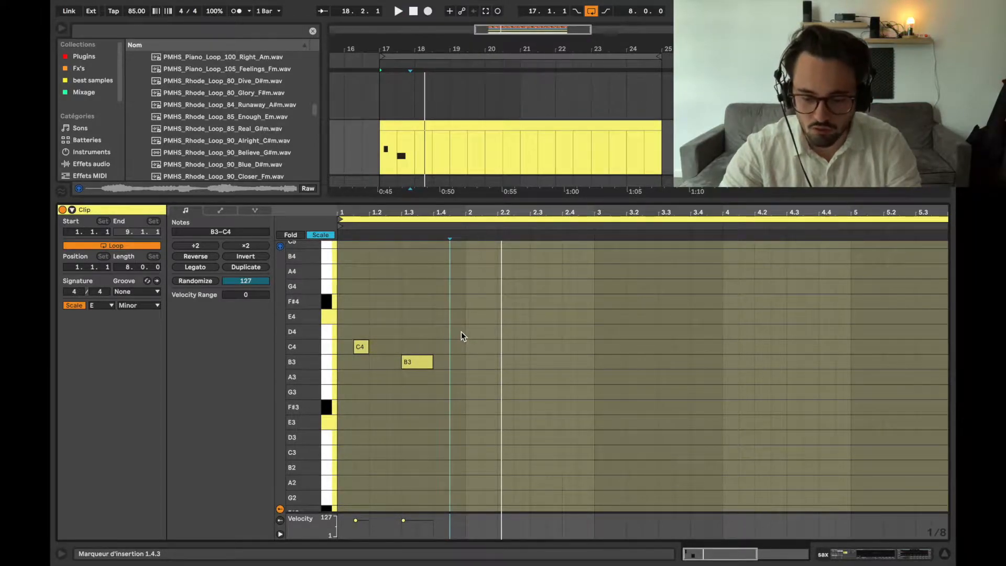
{"action": "key", "text": "space"}
Copy the C4 and B3 notes into bar 2 as F#4 at 2.1.3 and E4 at 2.3, and audition the phrase
{"action": "left_click_drag", "start_coordinate": [464, 326], "coordinate": [325, 369]}
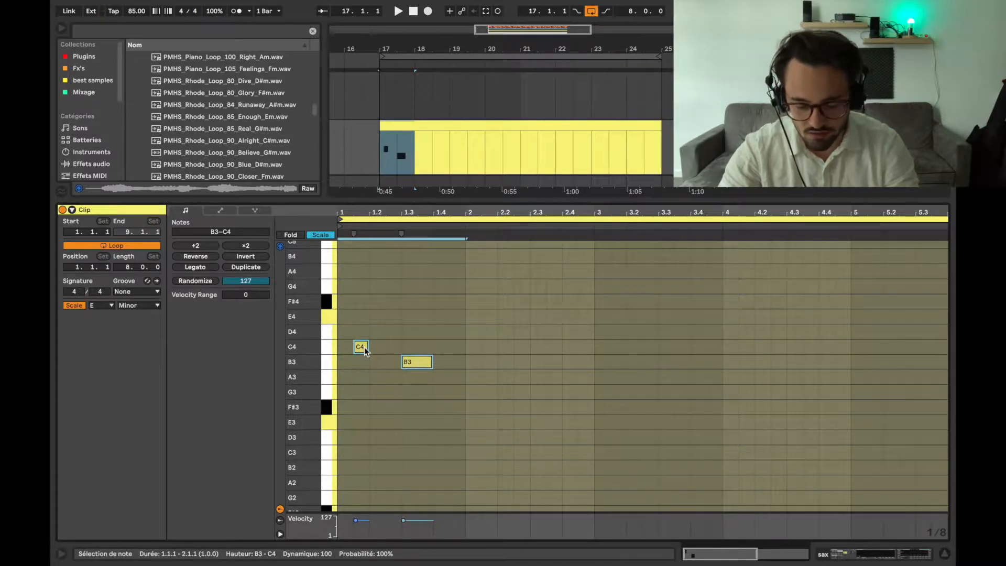
{"action": "left_click_drag", "start_coordinate": [366, 351], "coordinate": [494, 308]}
{"action": "key", "text": "space"}
{"action": "scroll", "coordinate": [492, 392], "scroll_direction": "up", "scroll_amount": 3}
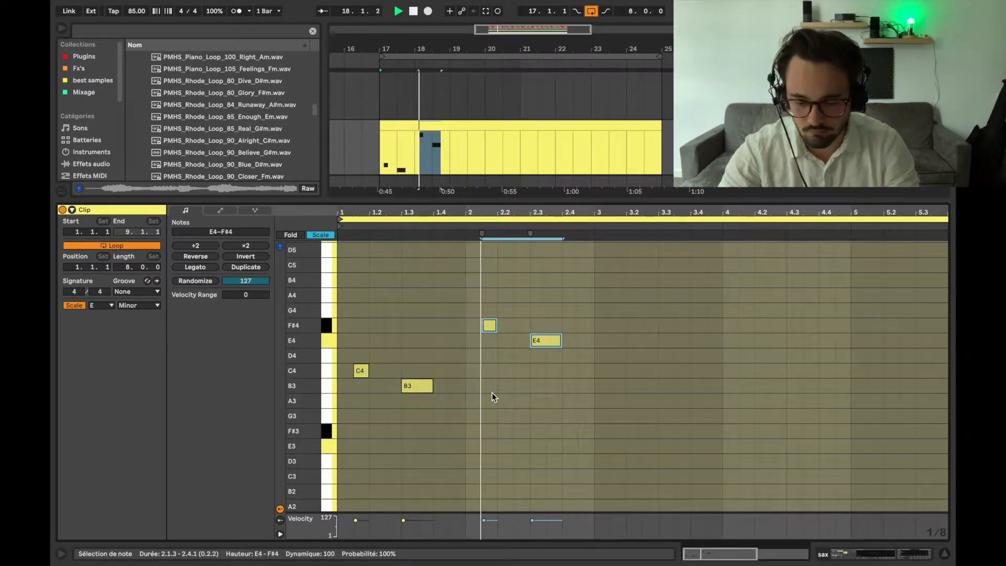
{"action": "scroll", "coordinate": [492, 393], "scroll_direction": "up", "scroll_amount": 3}
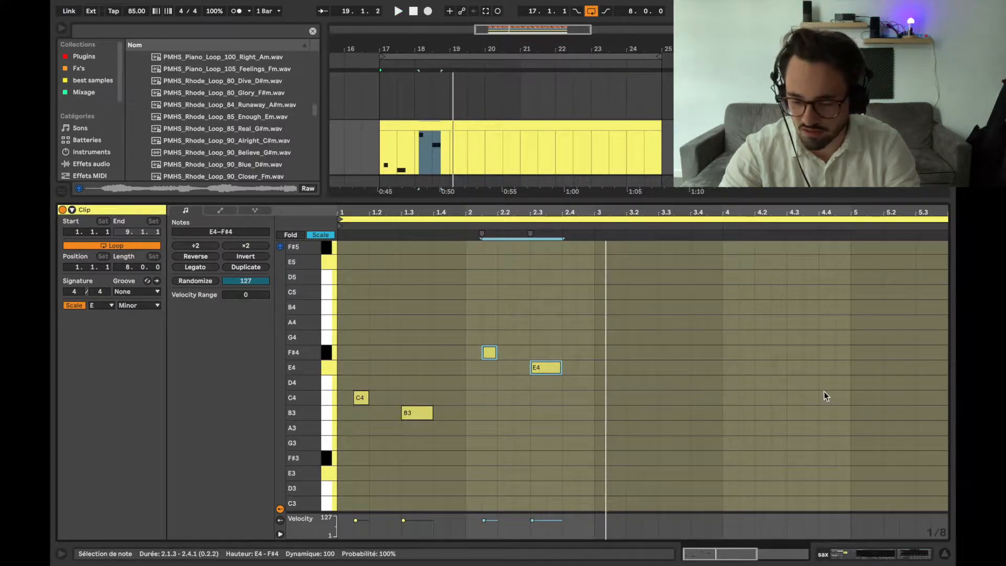
{"action": "scroll", "coordinate": [663, 375], "scroll_direction": "down", "scroll_amount": 4}
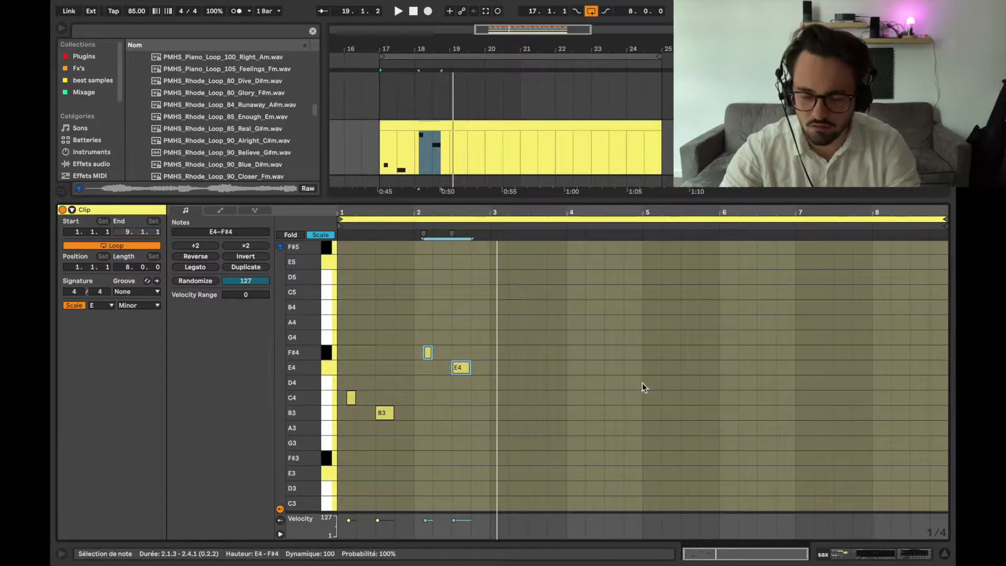
{"action": "scroll", "coordinate": [521, 400], "scroll_direction": "up", "scroll_amount": 6}
{"action": "scroll", "coordinate": [521, 400], "scroll_direction": "left", "scroll_amount": 4}
{"action": "scroll", "coordinate": [504, 400], "scroll_direction": "left", "scroll_amount": 4}
{"action": "scroll", "coordinate": [504, 401], "scroll_direction": "down", "scroll_amount": 4}
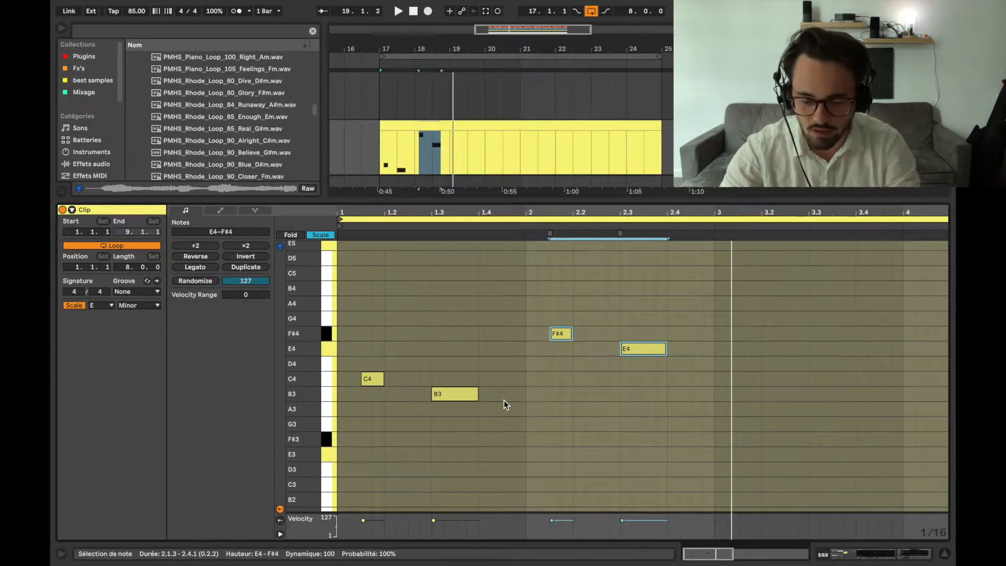
Delete the F#4 and E4 notes in bar 2 of the sax clip and play the remaining phrase
{"action": "scroll", "coordinate": [509, 379], "scroll_direction": "down", "scroll_amount": 3}
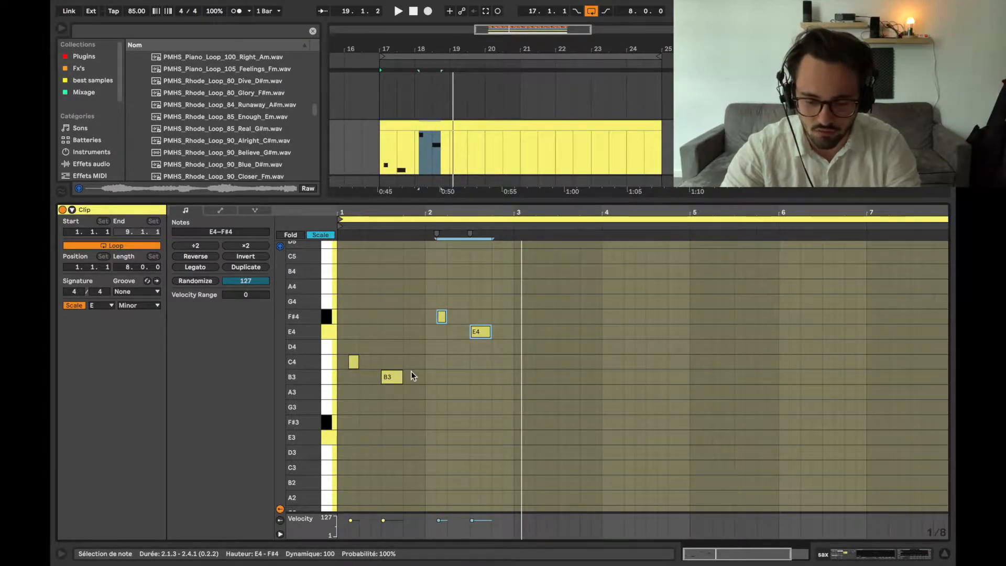
{"action": "scroll", "coordinate": [411, 371], "scroll_direction": "up", "scroll_amount": 1}
{"action": "scroll", "coordinate": [411, 372], "scroll_direction": "up", "scroll_amount": 4}
{"action": "scroll", "coordinate": [403, 416], "scroll_direction": "down", "scroll_amount": 3}
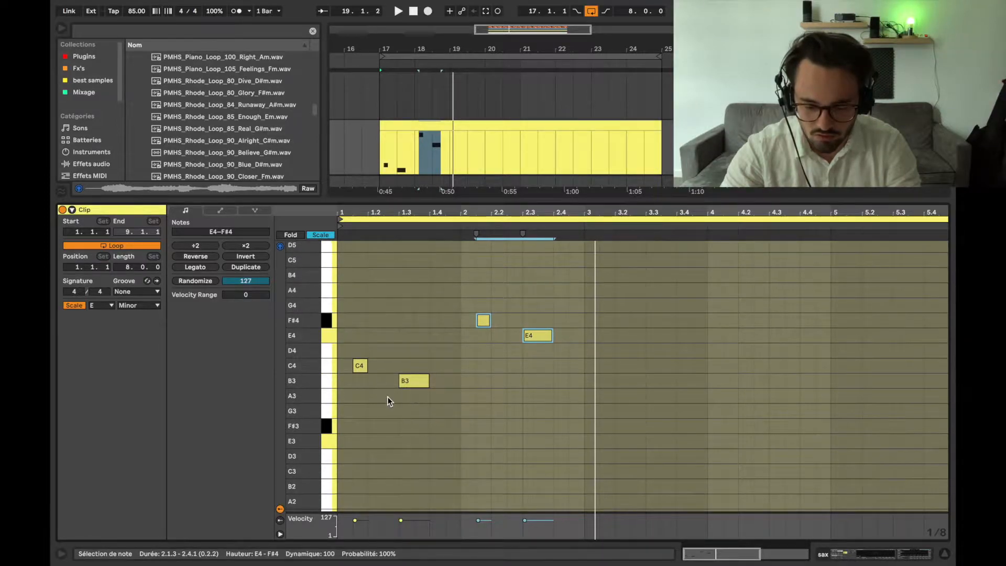
{"action": "left_click_drag", "start_coordinate": [476, 374], "coordinate": [607, 255]}
{"action": "key", "text": "Delete"}
{"action": "key", "text": "space"}
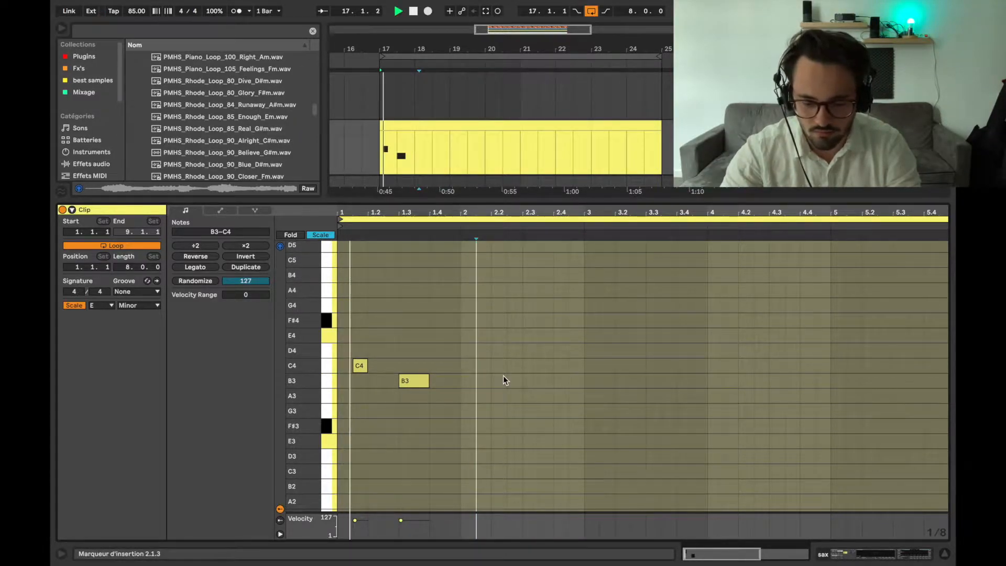
{"action": "key", "text": "space"}
Fill bar 2 with one-beat notes A3 at 2.1, G3 at 2.2, A3 at 2.3 and B3 at 2.4, and audition them
{"action": "double_click", "coordinate": [473, 380]}
{"action": "left_click_drag", "start_coordinate": [468, 381], "coordinate": [470, 400]}
{"action": "double_click", "coordinate": [470, 379]}
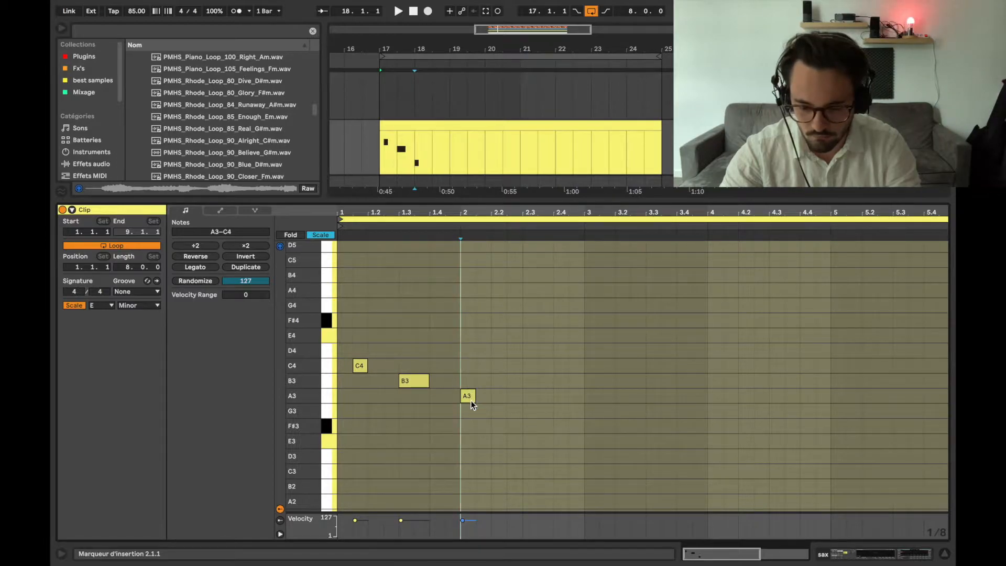
{"action": "left_click_drag", "start_coordinate": [474, 399], "coordinate": [563, 383]}
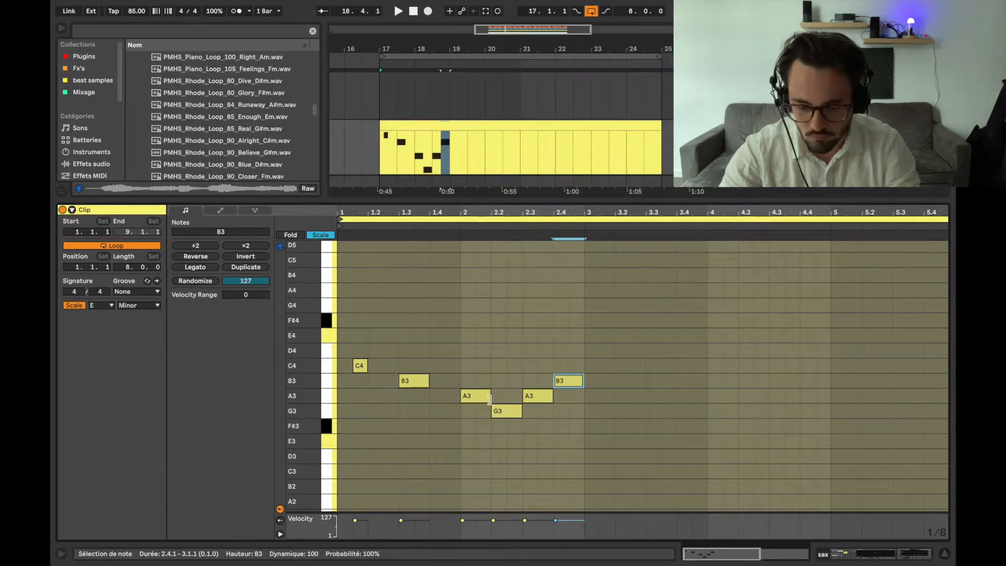
{"action": "left_click", "coordinate": [460, 228]}
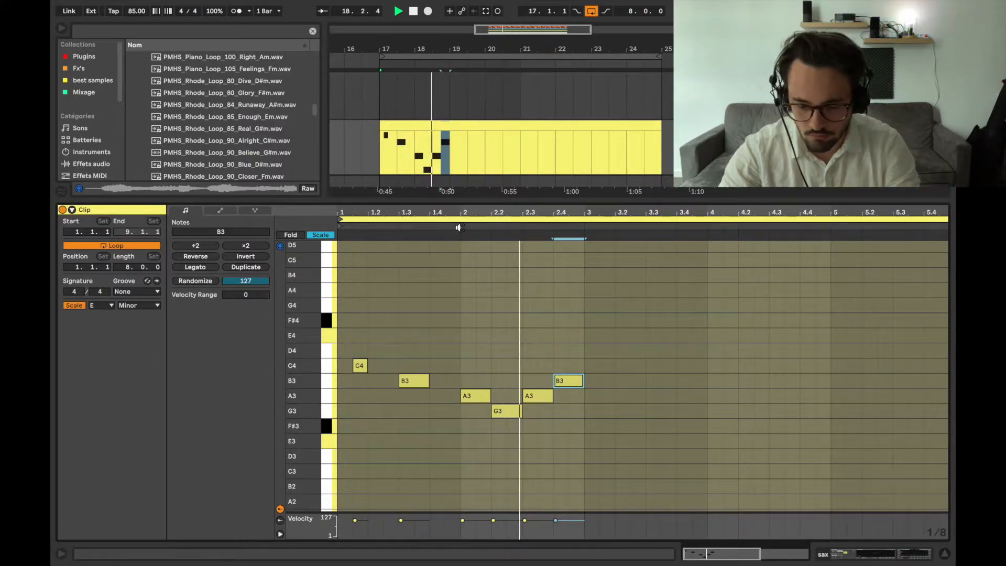
{"action": "key", "text": "space"}
Shorten the A3, G3 and A3 notes in bar 2 to half a beat each and audition the phrase from bar 2
{"action": "left_click", "coordinate": [518, 388]}
{"action": "left_click_drag", "start_coordinate": [519, 385], "coordinate": [533, 395]}
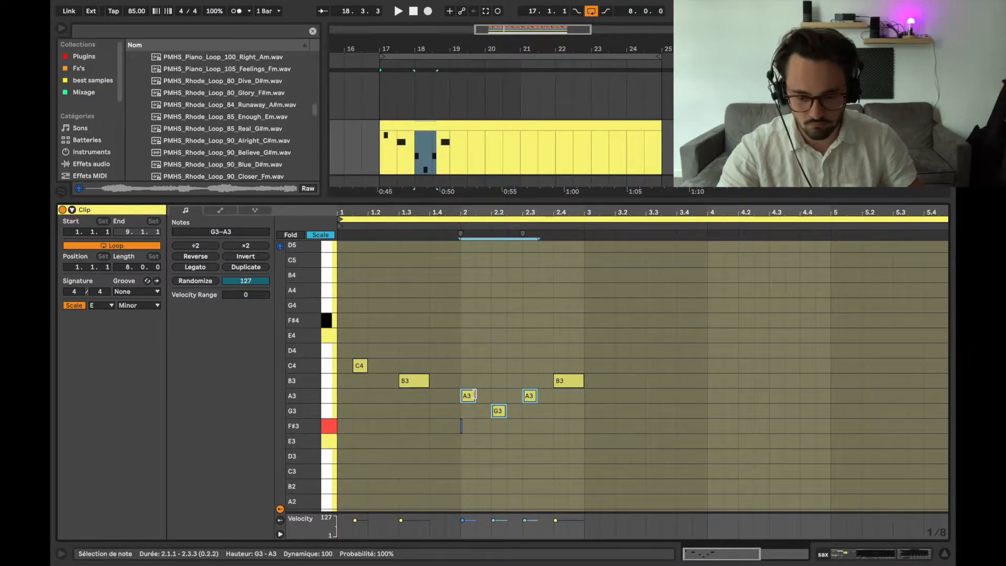
{"action": "left_click", "coordinate": [489, 421]}
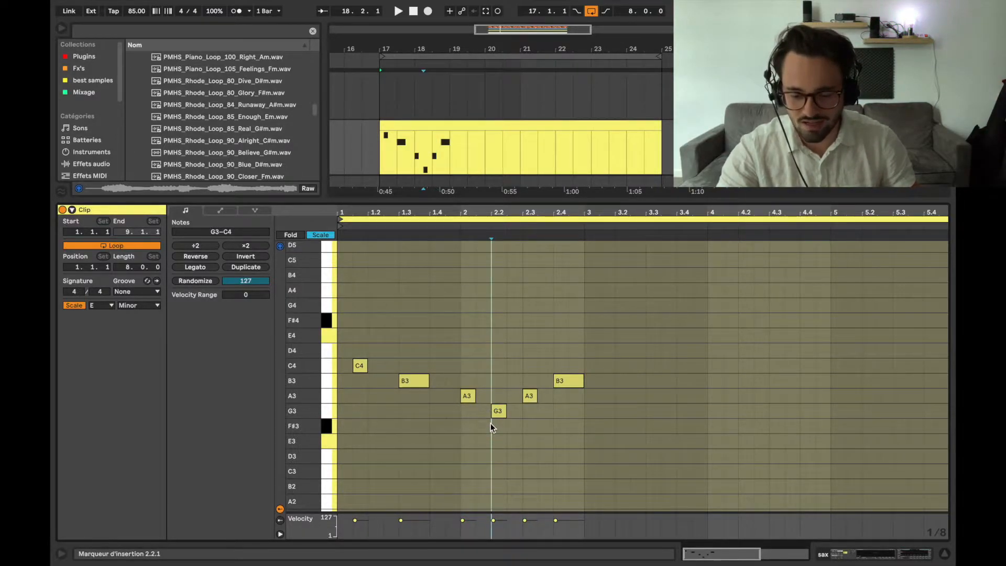
{"action": "key", "text": "shift+Tab"}
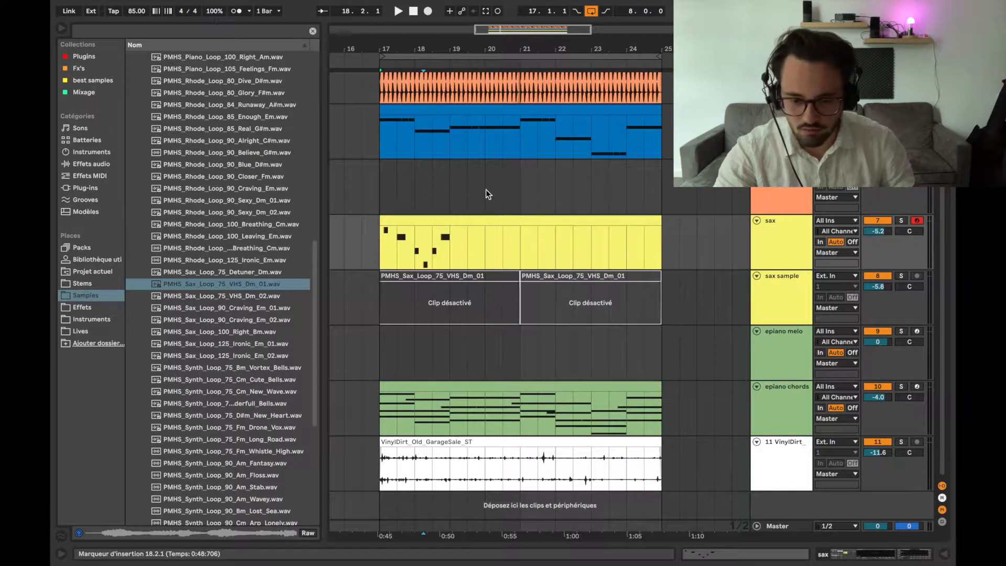
{"action": "double_click", "coordinate": [480, 222]}
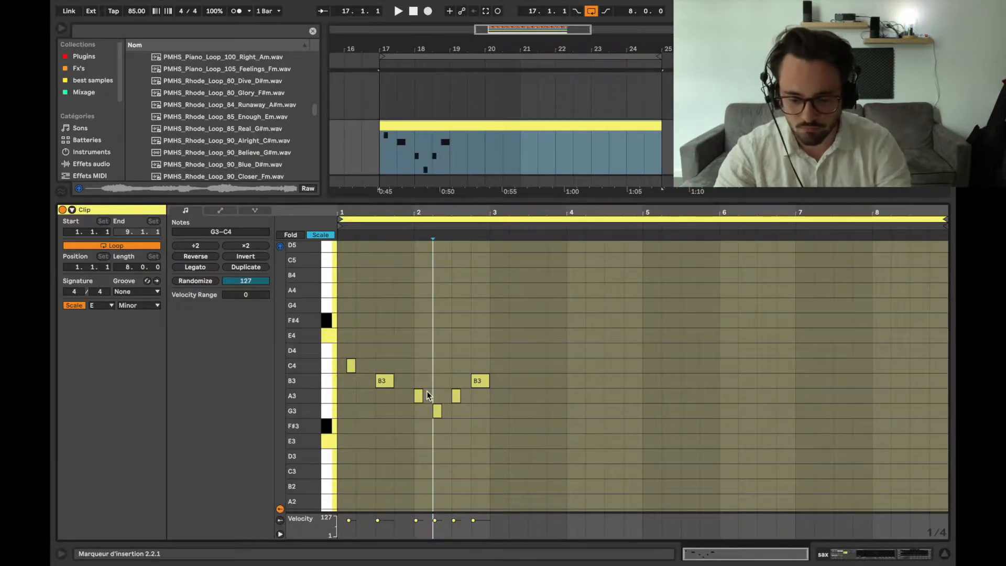
{"action": "scroll", "coordinate": [427, 391], "scroll_direction": "up", "scroll_amount": 1}
{"action": "left_click", "coordinate": [417, 234]}
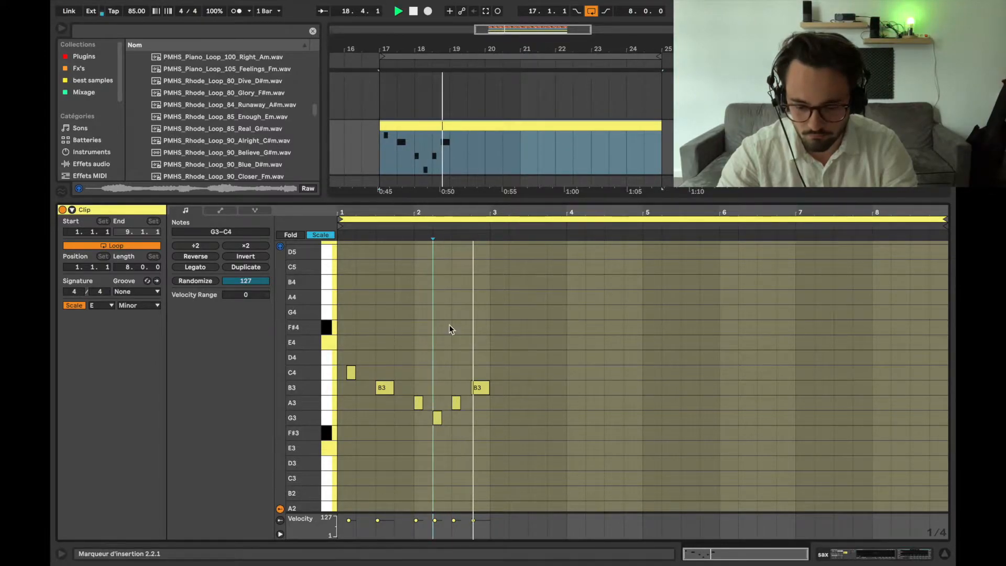
{"action": "scroll", "coordinate": [466, 357], "scroll_direction": "up", "scroll_amount": 1}
{"action": "key", "text": "space"}
Add one-beat notes F#3 at 3.1 and E3 at 3.2, and play the melody from the start
{"action": "double_click", "coordinate": [502, 433]}
{"action": "left_click_drag", "start_coordinate": [507, 433], "coordinate": [519, 433]}
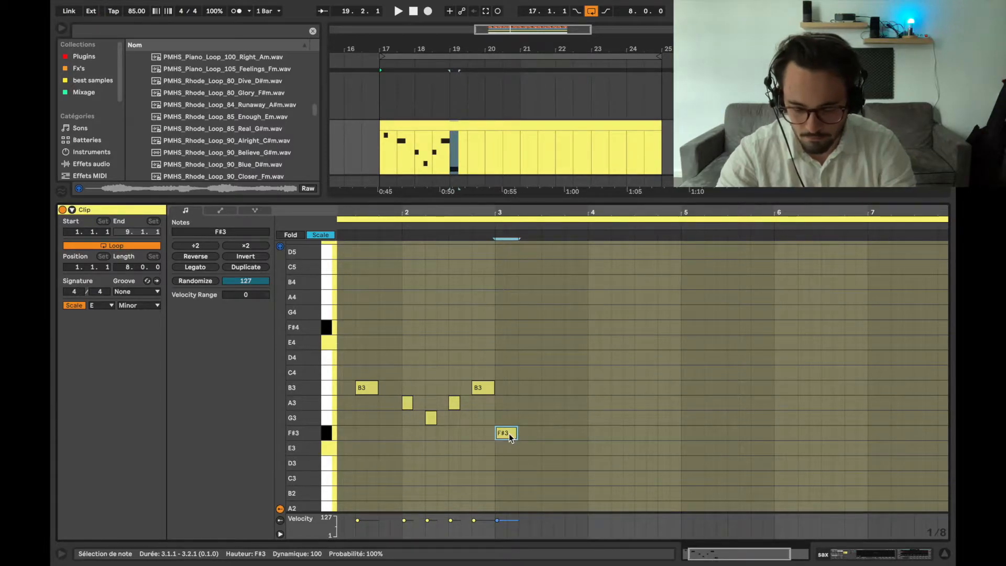
{"action": "double_click", "coordinate": [524, 448]}
{"action": "left_click_drag", "start_coordinate": [529, 449], "coordinate": [536, 448]}
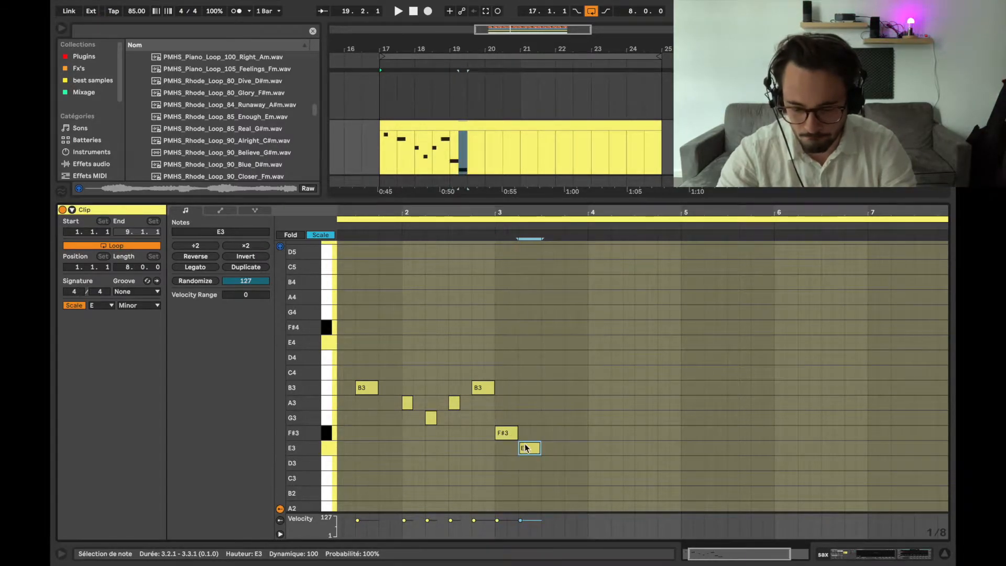
{"action": "scroll", "coordinate": [481, 444], "scroll_direction": "left", "scroll_amount": 2}
{"action": "key", "text": "space"}
{"action": "scroll", "coordinate": [483, 443], "scroll_direction": "down", "scroll_amount": 3}
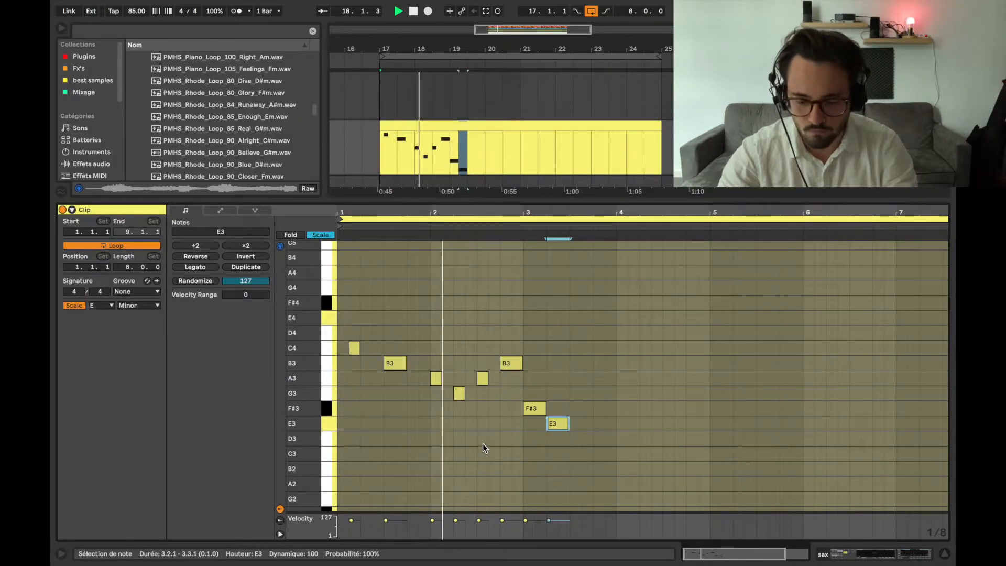
Shift bar 2's A3, G3 and A3 notes half a beat later so they start at 2.1.3, and audition the melody
{"action": "left_click_drag", "start_coordinate": [433, 418], "coordinate": [476, 373]}
{"action": "key", "text": "space"}
{"action": "left_click_drag", "start_coordinate": [436, 407], "coordinate": [486, 372]}
{"action": "key", "text": "Right"}
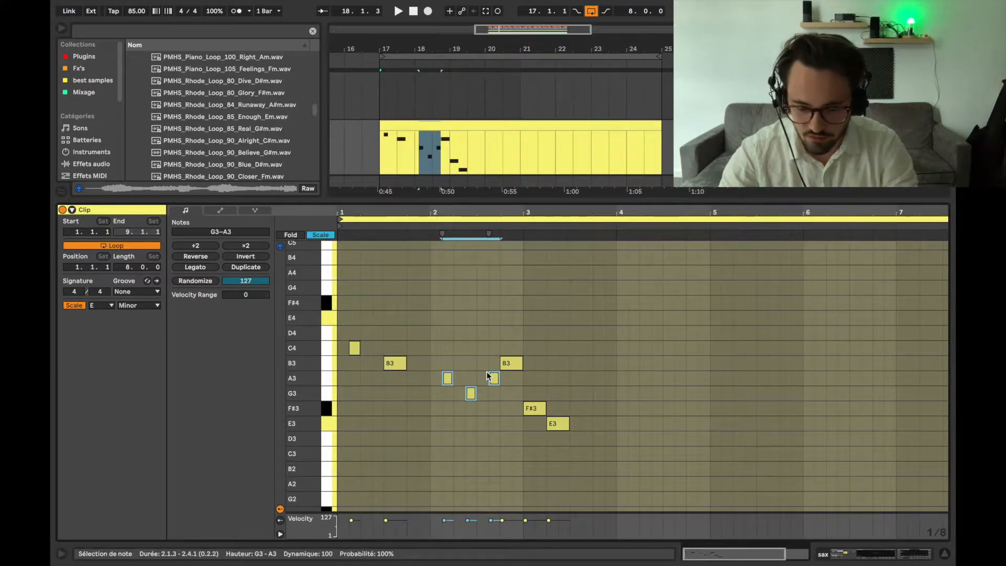
{"action": "key", "text": "space"}
{"action": "scroll", "coordinate": [484, 404], "scroll_direction": "down", "scroll_amount": 2}
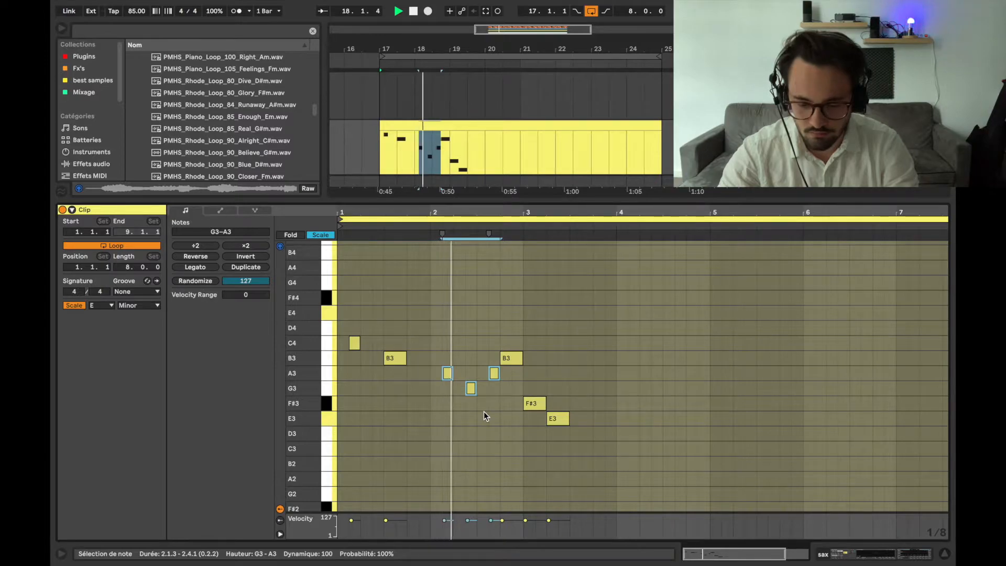
{"action": "key", "text": "space"}
Try moving G3 to 2.2.1 and the second A3 to 2.2.3 in bar 2, and play the melody
{"action": "left_click", "coordinate": [471, 389]}
{"action": "left_click", "coordinate": [494, 374], "text": "shift"}
{"action": "key", "text": "Left"}
{"action": "left_click", "coordinate": [497, 374]}
{"action": "left_click_drag", "start_coordinate": [496, 374], "coordinate": [482, 373]}
{"action": "key", "text": "Left"}
{"action": "key", "text": "space"}
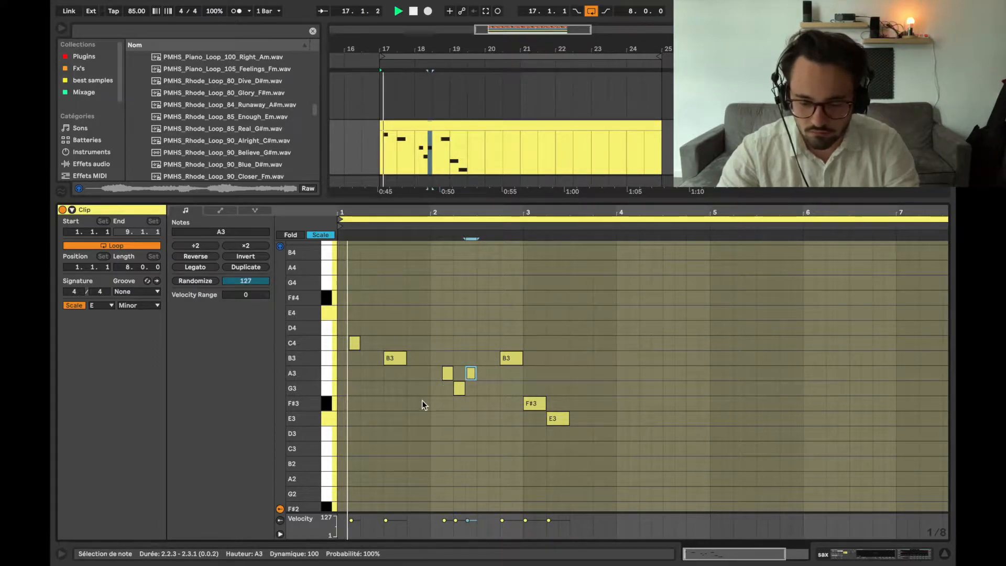
Move the G3 note to 2.1.4 and the second A3 to 2.2.2, and audition the phrase from bar 2
{"action": "scroll", "coordinate": [462, 395], "scroll_direction": "up", "scroll_amount": 3}
{"action": "left_click", "coordinate": [445, 389]}
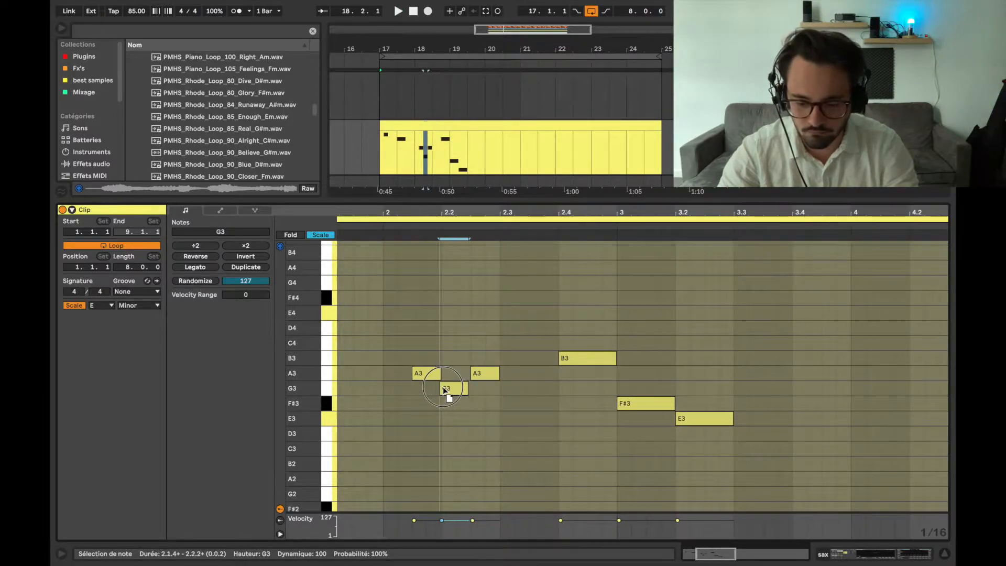
{"action": "left_click_drag", "start_coordinate": [481, 375], "coordinate": [464, 379]}
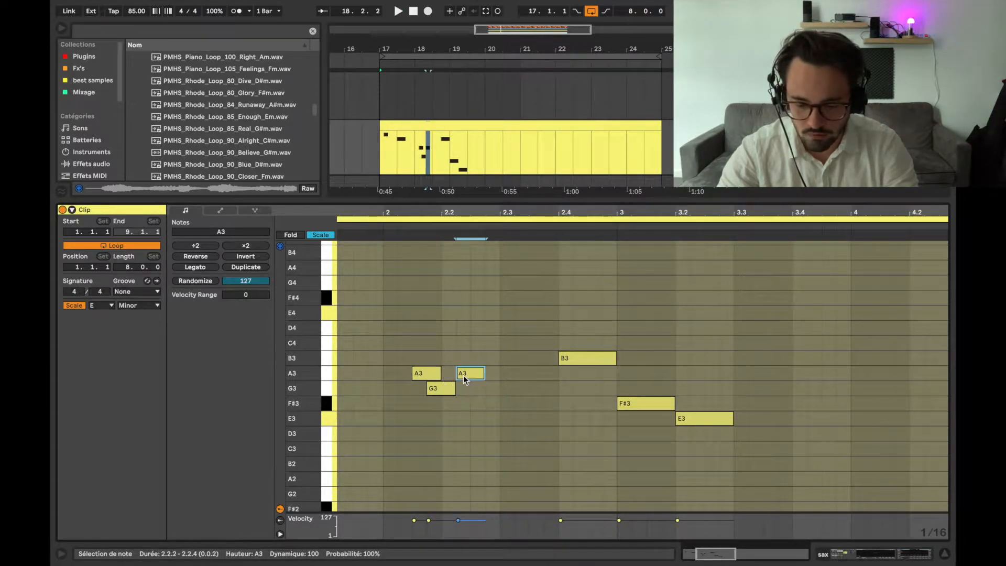
{"action": "left_click", "coordinate": [382, 225]}
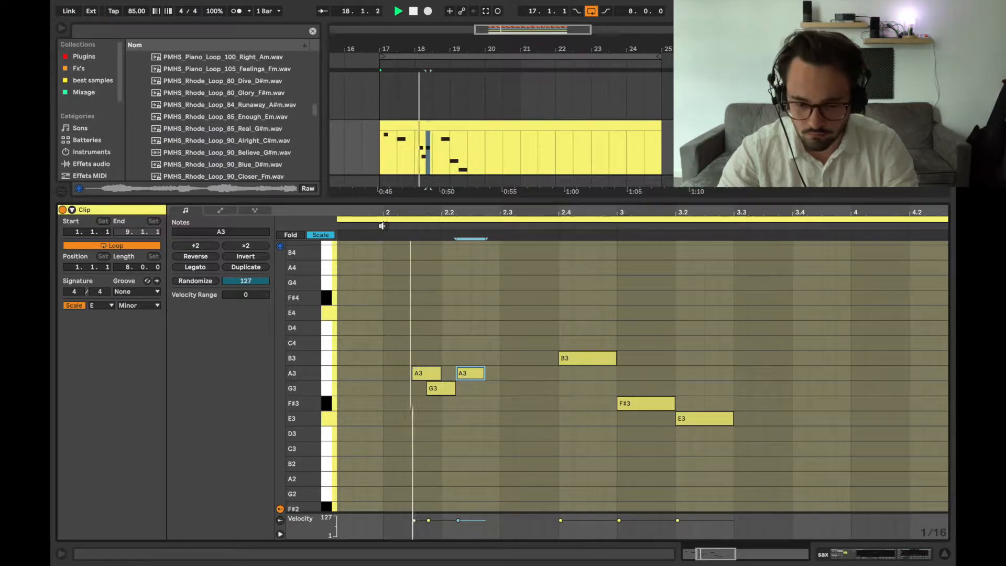
{"action": "key", "text": "space"}
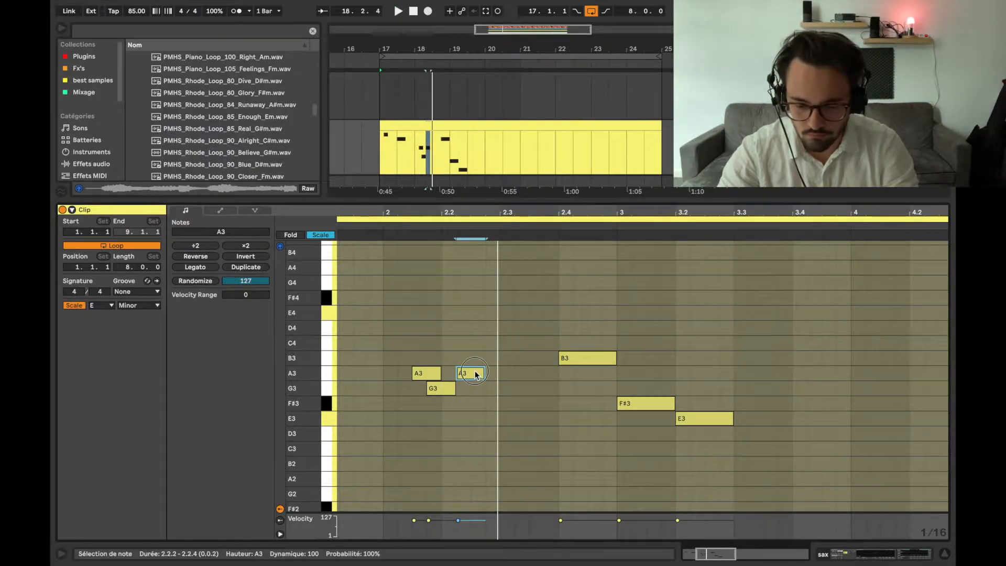
Move the second A3 to 2.2.1, shorten the first A3 and the G3 to a sixteenth each, and audition bar 2
{"action": "left_click_drag", "start_coordinate": [476, 376], "coordinate": [461, 376]}
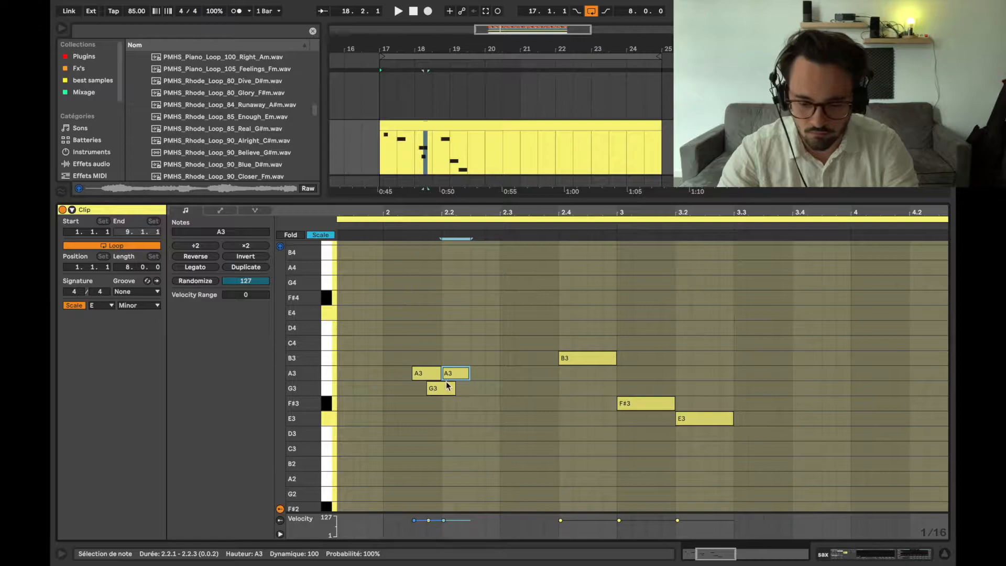
{"action": "left_click", "coordinate": [449, 389]}
{"action": "left_click_drag", "start_coordinate": [434, 407], "coordinate": [441, 388]}
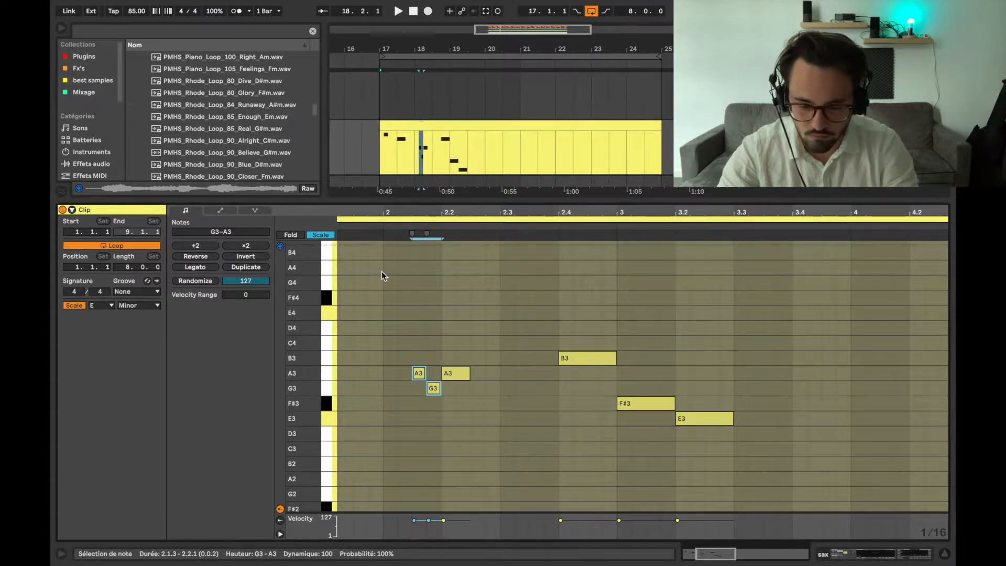
{"action": "left_click", "coordinate": [381, 227]}
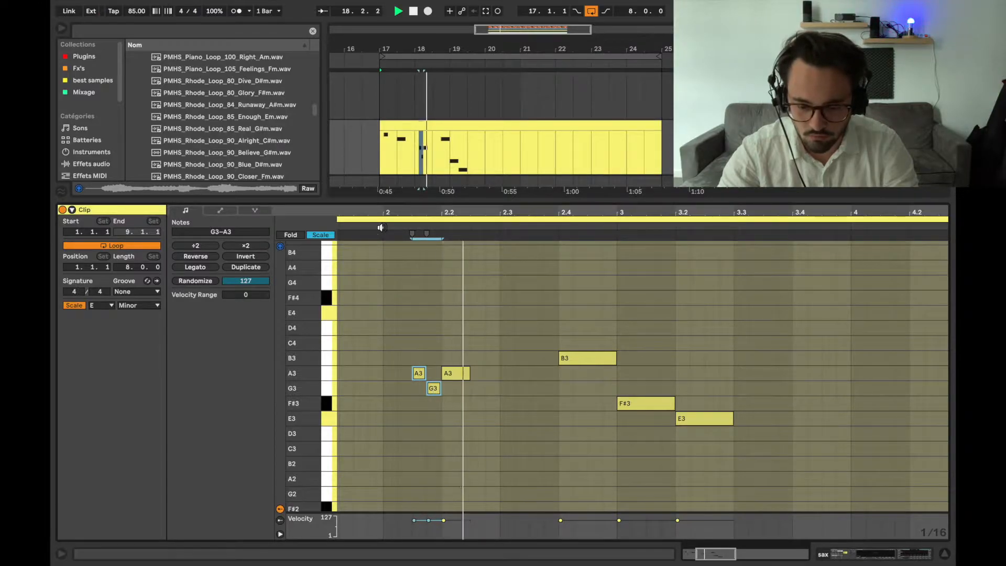
{"action": "key", "text": "space"}
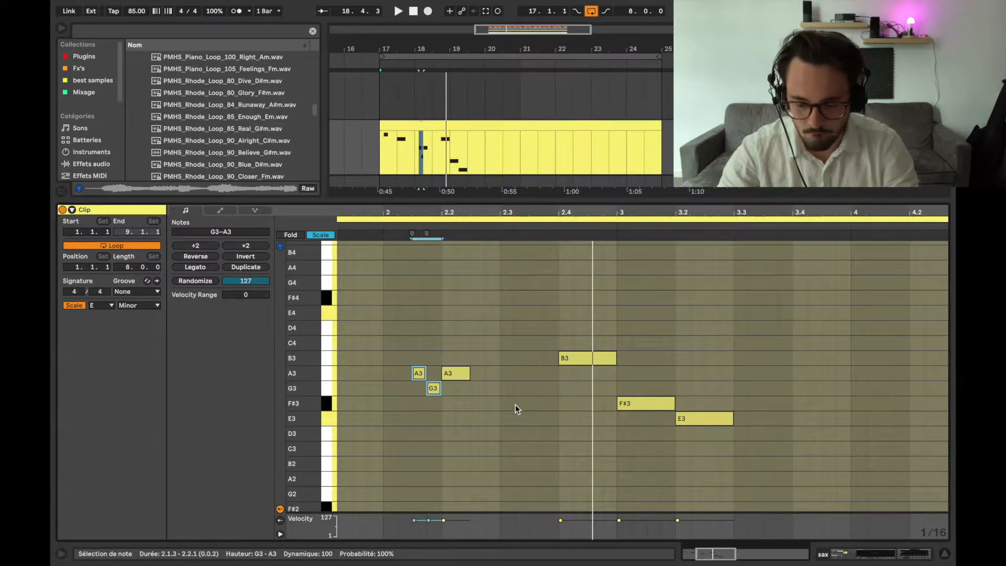
Add a half-beat F#3 note at 2.3 and play the phrase from bar 2
{"action": "left_click", "coordinate": [459, 374]}
{"action": "double_click", "coordinate": [514, 420]}
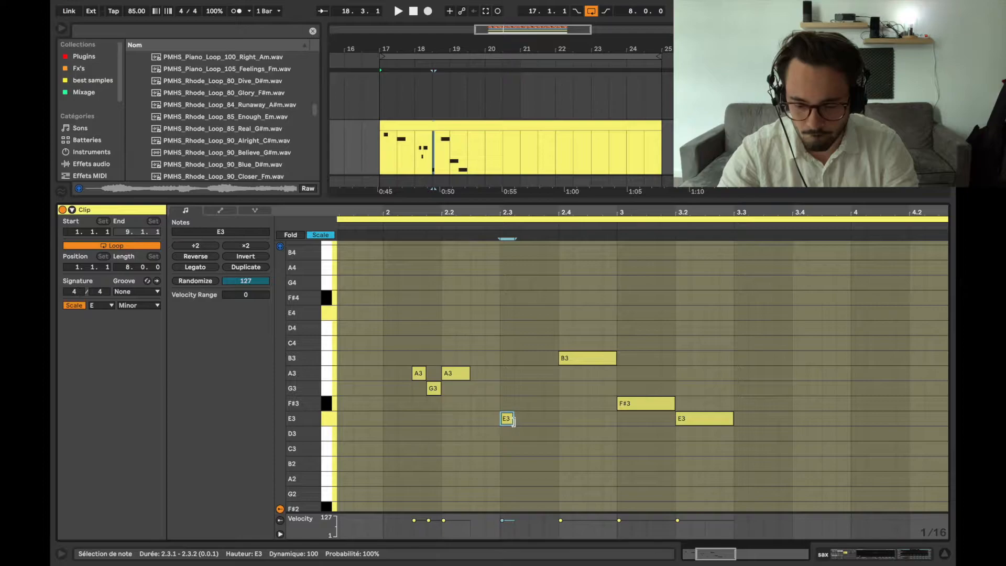
{"action": "left_click_drag", "start_coordinate": [510, 422], "coordinate": [526, 402]}
{"action": "left_click", "coordinate": [382, 226]}
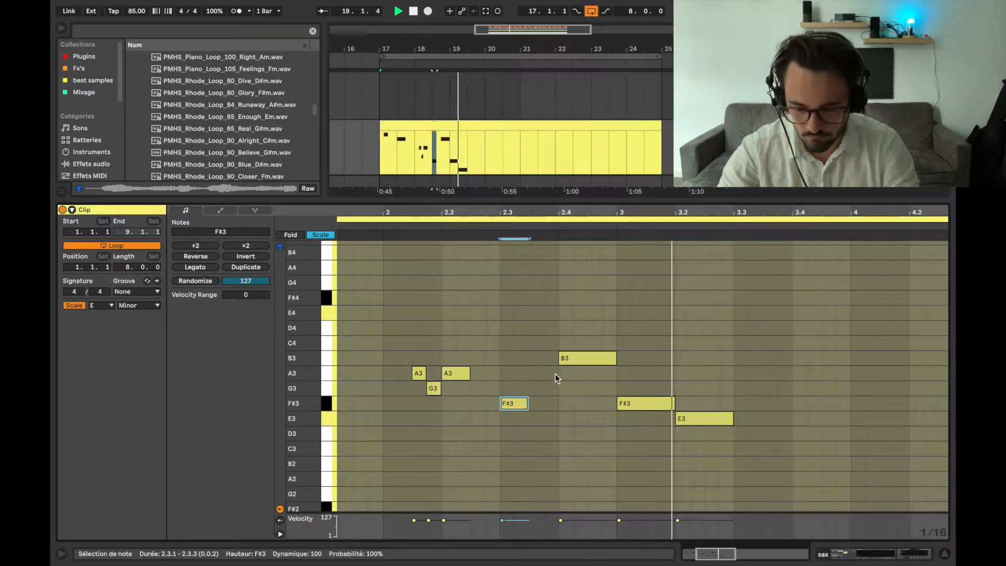
{"action": "key", "text": "space"}
Lower the F#3 note at 3.1 to E3, delete the E3 note at 3.2, and audition the phrase
{"action": "left_click_drag", "start_coordinate": [623, 405], "coordinate": [625, 419]}
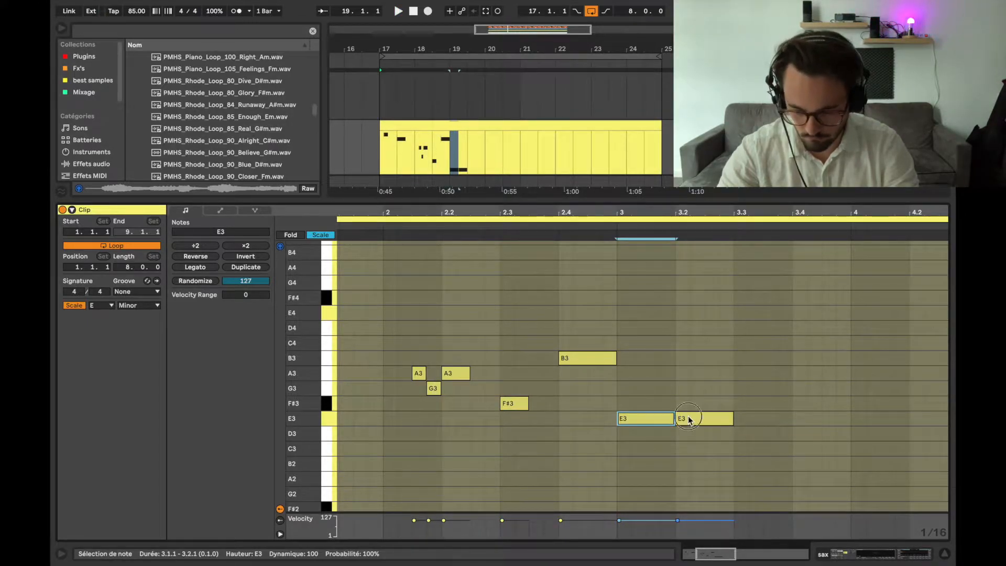
{"action": "double_click", "coordinate": [688, 420]}
{"action": "left_click", "coordinate": [382, 225]}
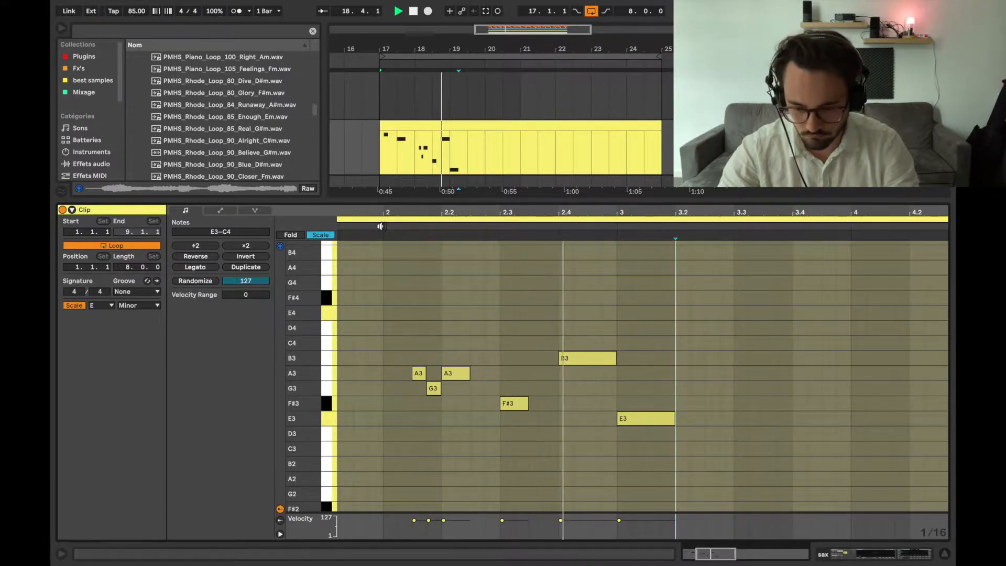
Raise the E3 note at 3.1 to G3
{"action": "left_click", "coordinate": [638, 422]}
{"action": "left_click_drag", "start_coordinate": [639, 422], "coordinate": [639, 389]}
{"action": "scroll", "coordinate": [562, 371], "scroll_direction": "down", "scroll_amount": 5}
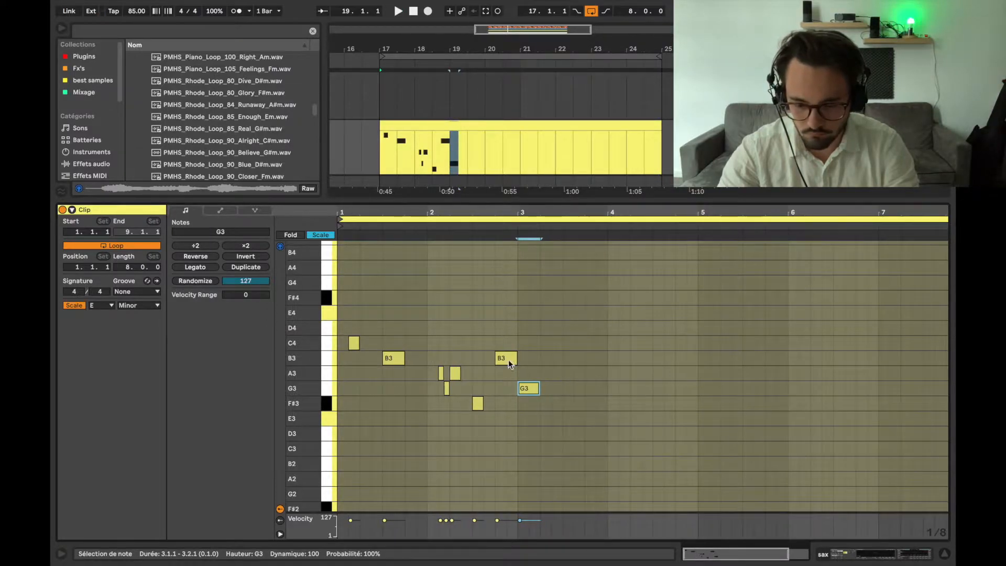
Loop the first four bars of the sax clip in the arrangement, from 17.1.1 to bar 21, and play the melody
{"action": "left_click_drag", "start_coordinate": [522, 152], "coordinate": [385, 152]}
{"action": "key", "text": "ctrl+l"}
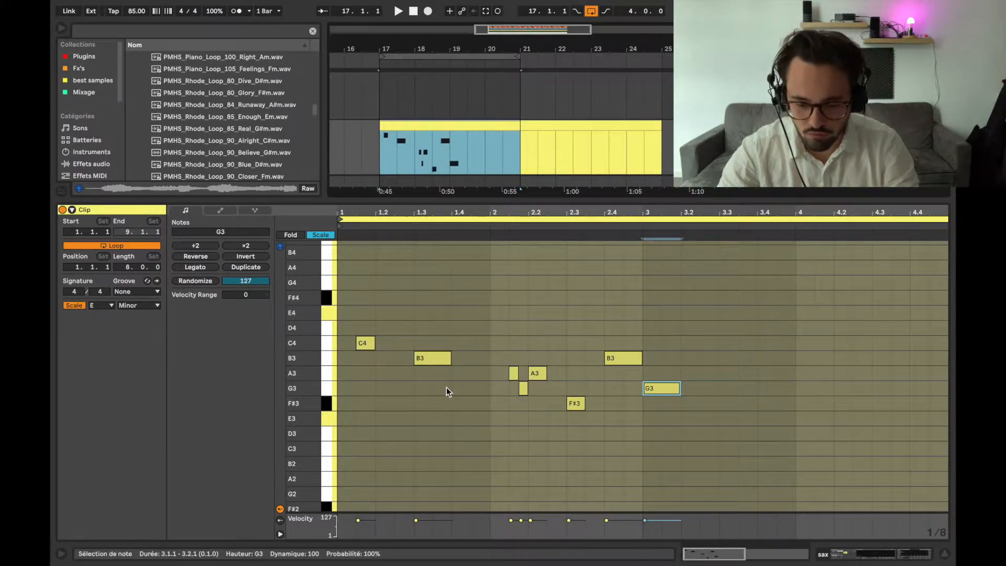
{"action": "scroll", "coordinate": [484, 402], "scroll_direction": "up", "scroll_amount": 1}
{"action": "scroll", "coordinate": [484, 403], "scroll_direction": "left", "scroll_amount": 1}
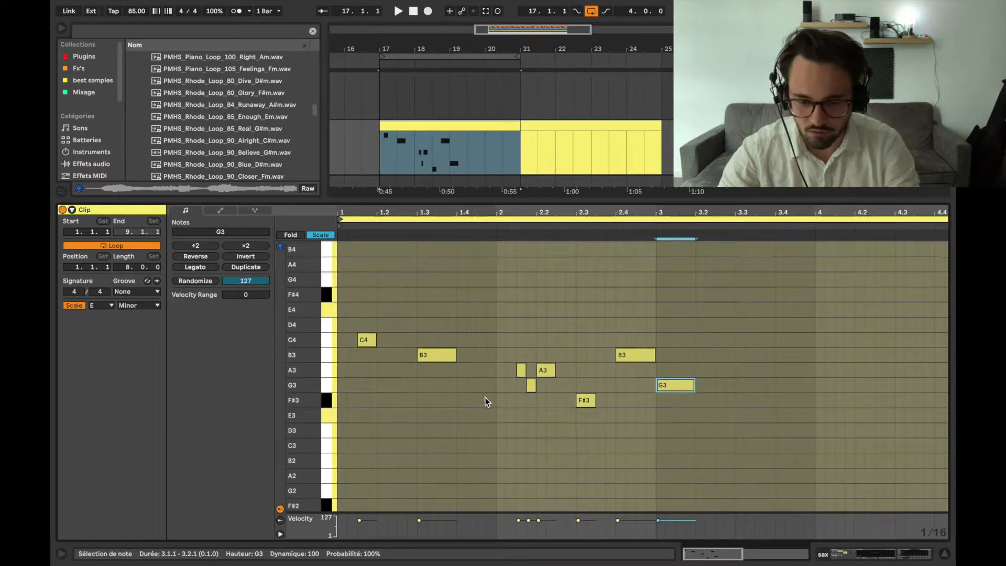
{"action": "key", "text": "space"}
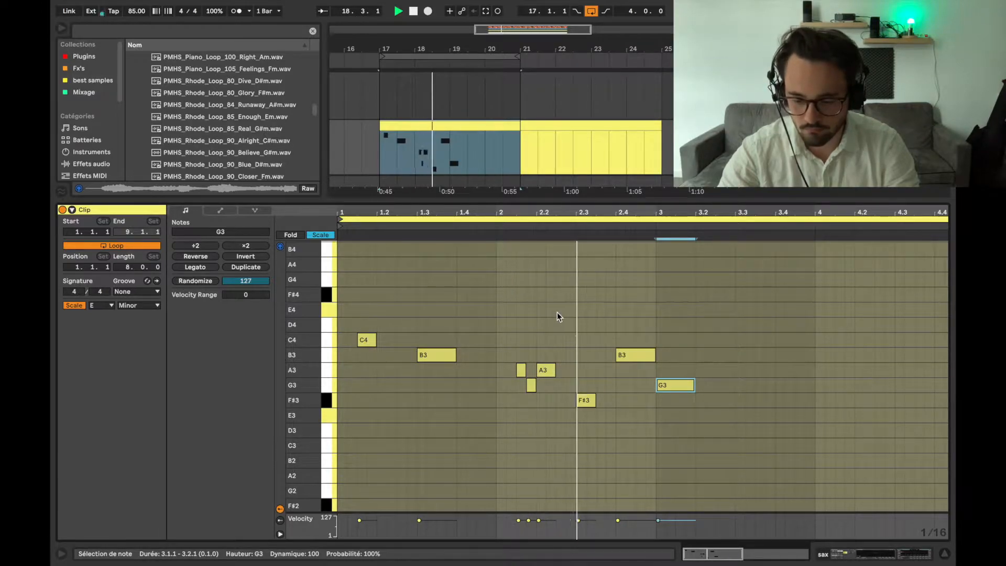
{"action": "key", "text": "space"}
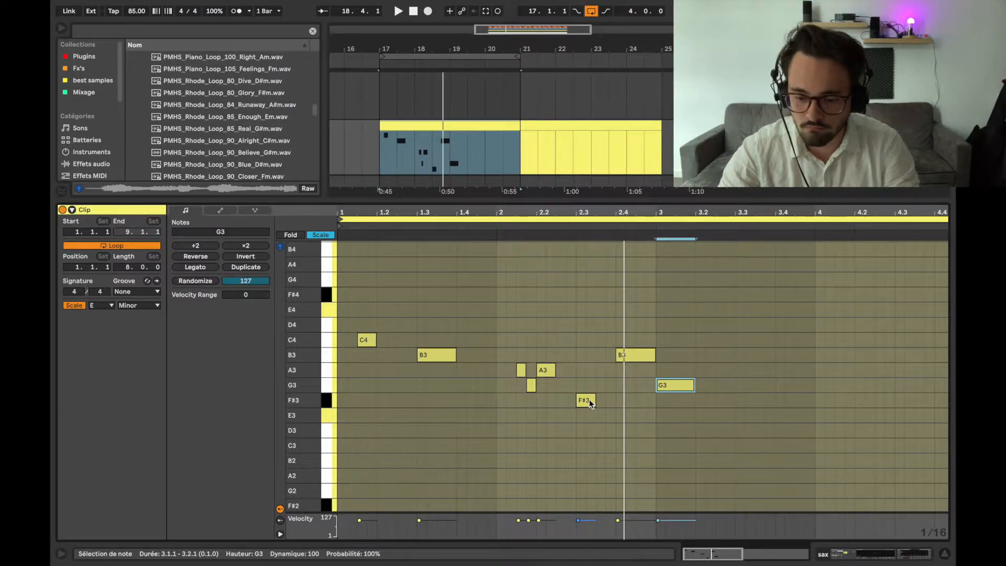
Rearrange the phrase ending into a half-beat B3 at 2.3, a one-beat G3 at 2.4 and a one-beat F#3 at 3.1
{"action": "left_click_drag", "start_coordinate": [589, 400], "coordinate": [666, 402]}
{"action": "left_click", "coordinate": [623, 361]}
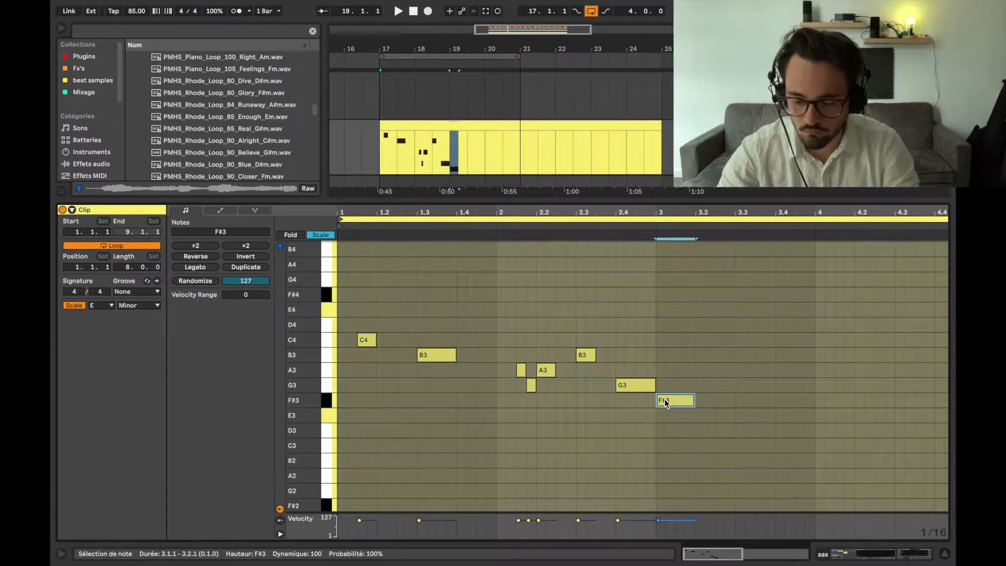
Play the melody from bar 2, review the notes of the first three bars, and listen to the phrase again
{"action": "left_click", "coordinate": [497, 227]}
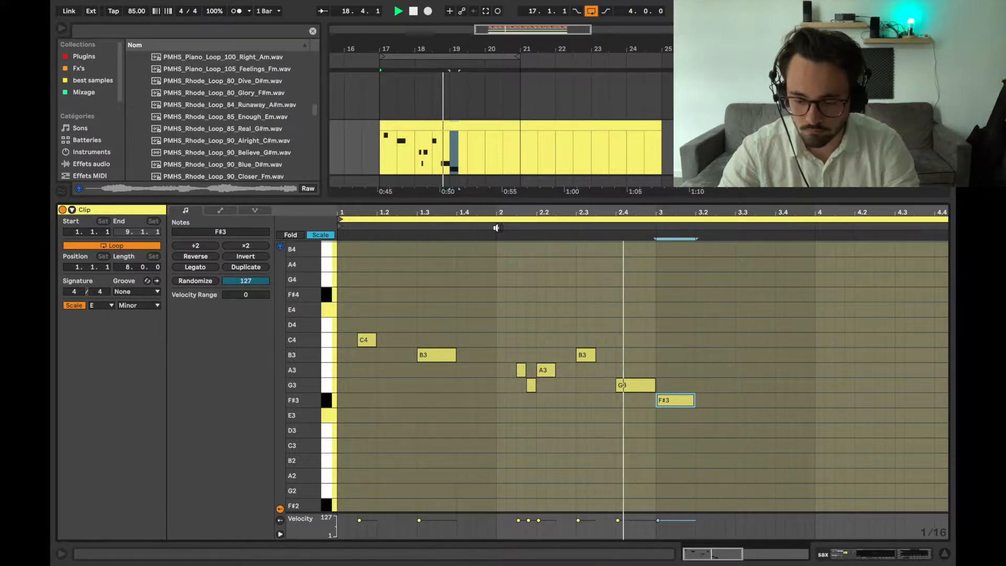
{"action": "key", "text": "space"}
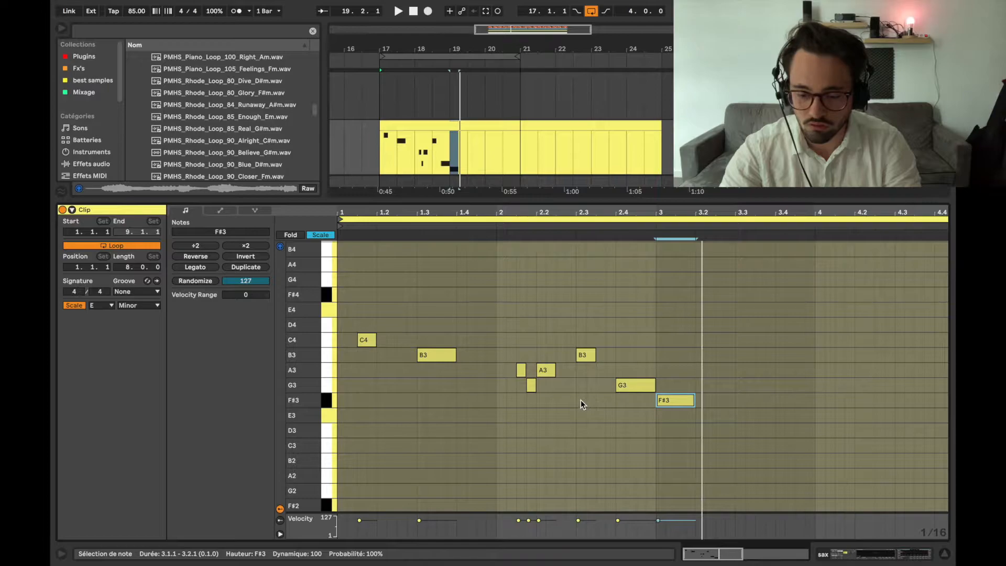
{"action": "scroll", "coordinate": [581, 401], "scroll_direction": "up", "scroll_amount": 4}
{"action": "scroll", "coordinate": [581, 400], "scroll_direction": "left", "scroll_amount": 4}
{"action": "scroll", "coordinate": [581, 400], "scroll_direction": "down", "scroll_amount": 3}
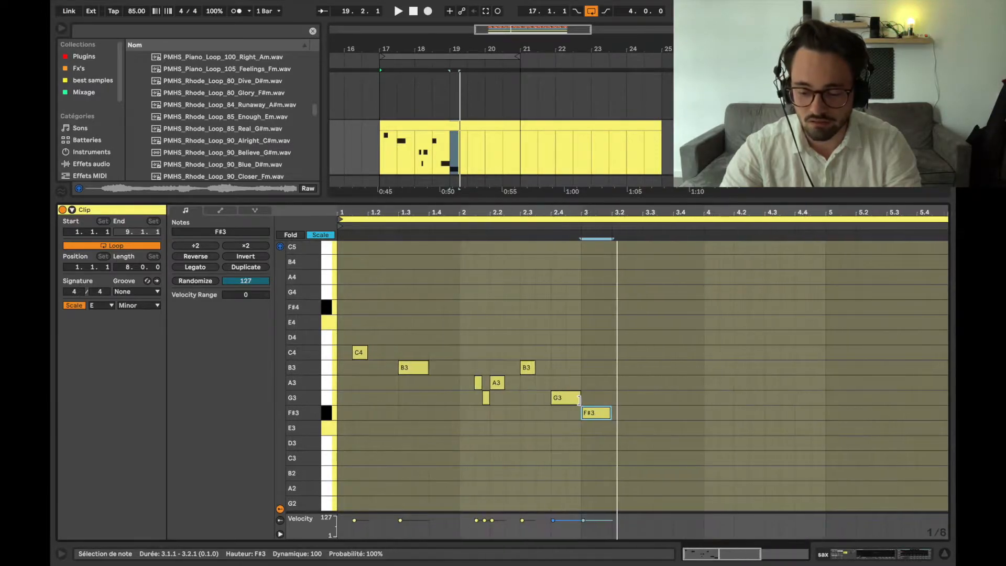
{"action": "left_click", "coordinate": [478, 309]}
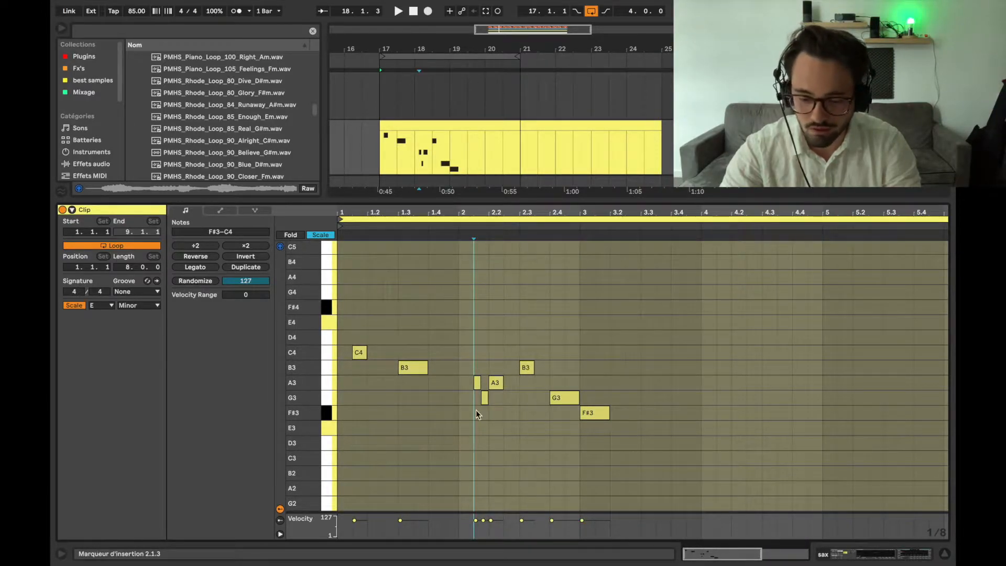
{"action": "scroll", "coordinate": [475, 417], "scroll_direction": "up", "scroll_amount": 3}
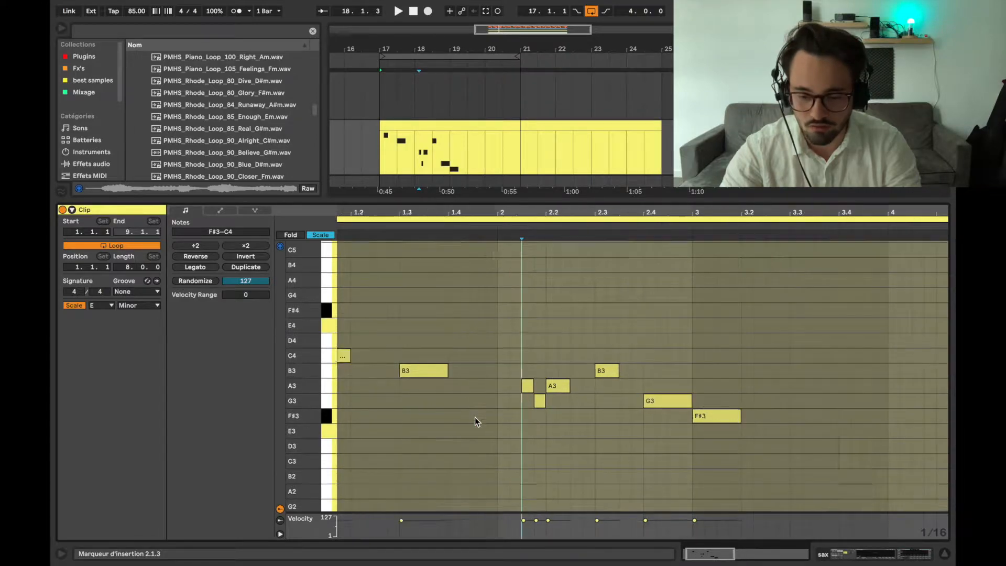
{"action": "scroll", "coordinate": [475, 417], "scroll_direction": "left", "scroll_amount": 2}
{"action": "scroll", "coordinate": [475, 417], "scroll_direction": "down", "scroll_amount": 3}
{"action": "scroll", "coordinate": [475, 418], "scroll_direction": "down", "scroll_amount": 1}
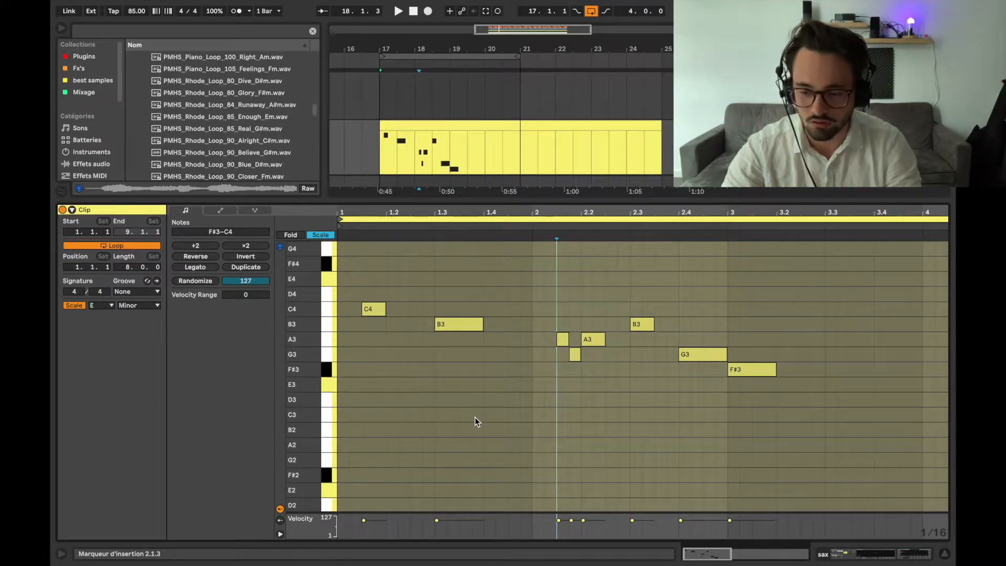
{"action": "left_click", "coordinate": [535, 412]}
{"action": "key", "text": "space"}
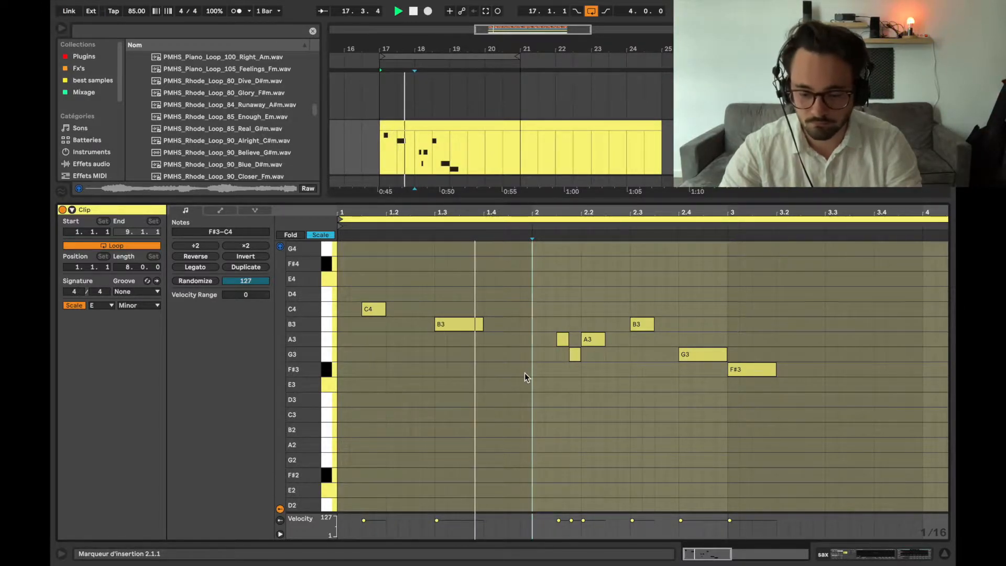
{"action": "scroll", "coordinate": [560, 415], "scroll_direction": "down", "scroll_amount": 1}
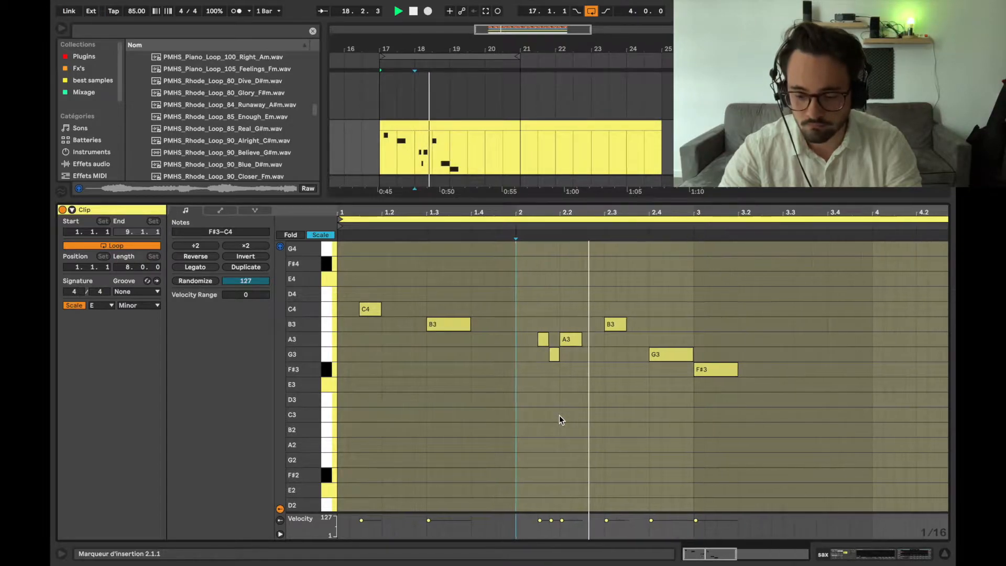
{"action": "scroll", "coordinate": [559, 415], "scroll_direction": "down", "scroll_amount": 2}
Shorten the F#3 note at 3.1 to a sixteenth, add a sixteenth E3 at 3.1.3, and audition the phrase ending
{"action": "left_click", "coordinate": [653, 370]}
{"action": "key", "text": "space"}
{"action": "scroll", "coordinate": [657, 371], "scroll_direction": "up", "scroll_amount": 2}
{"action": "left_click_drag", "start_coordinate": [657, 371], "coordinate": [607, 370]}
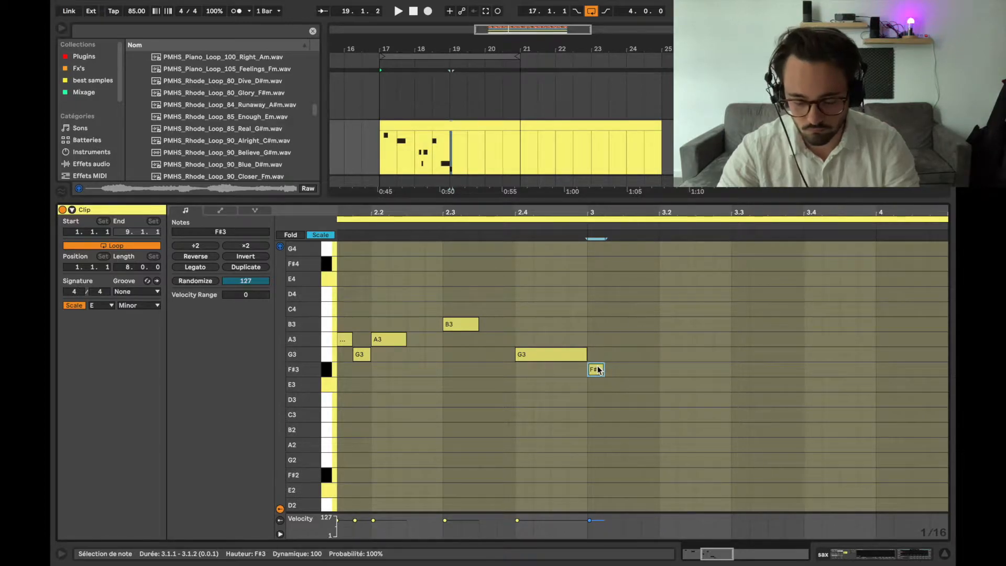
{"action": "double_click", "coordinate": [632, 386]}
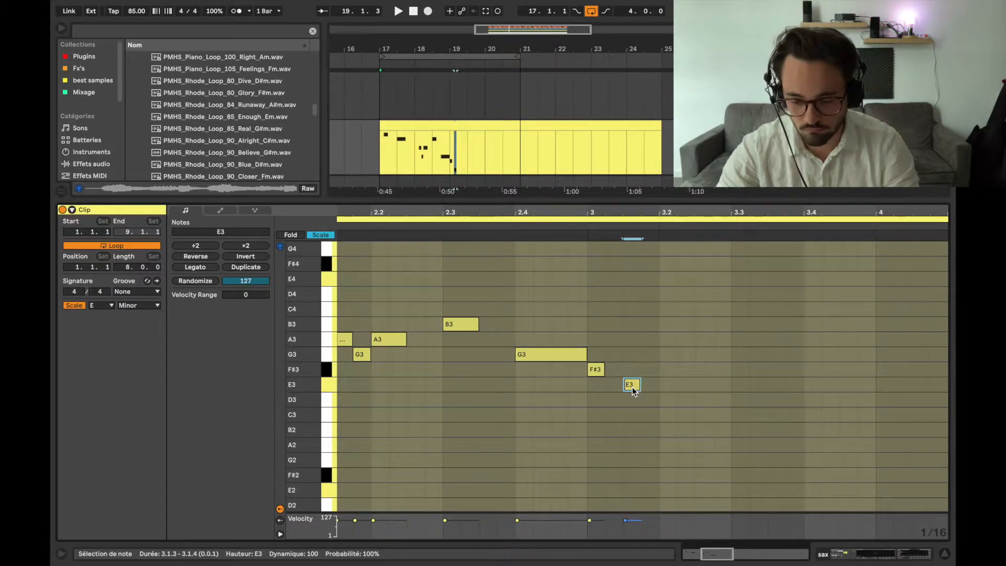
{"action": "scroll", "coordinate": [634, 388], "scroll_direction": "down", "scroll_amount": 3}
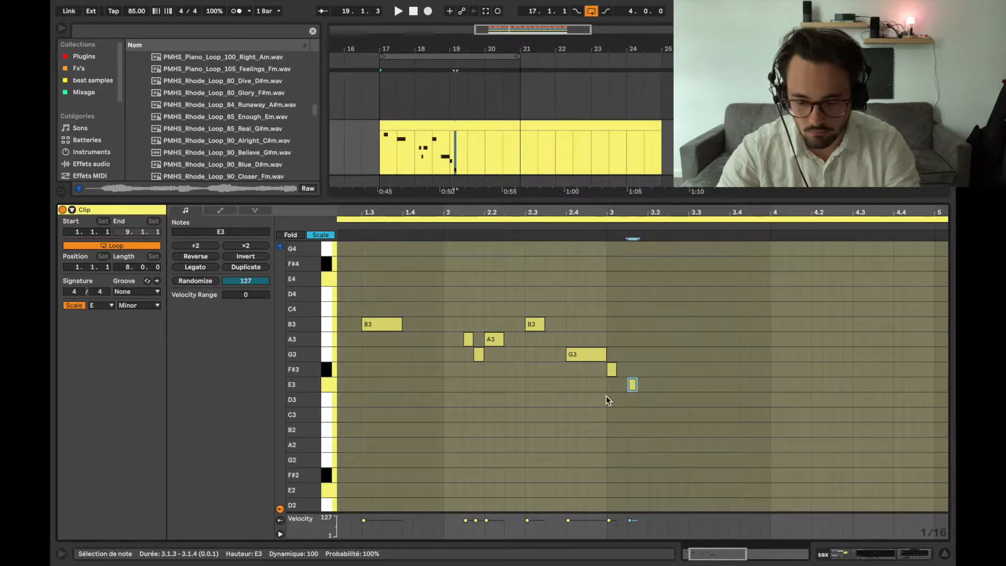
{"action": "key", "text": "space"}
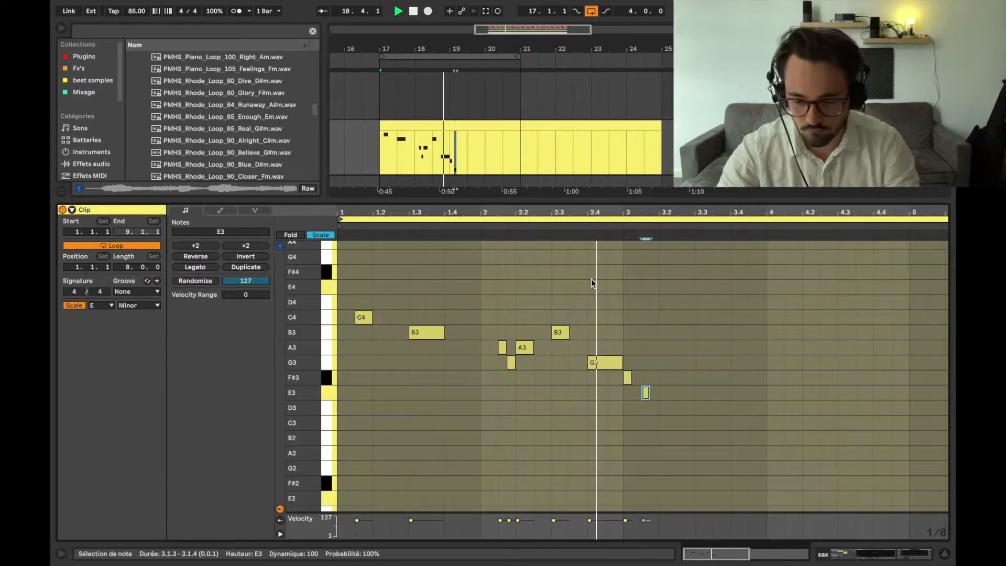
Move the sixteenth E3 note first to 3.2.1 and on to 3.2.3, auditioning the phrase after each shift
{"action": "left_click_drag", "start_coordinate": [646, 394], "coordinate": [664, 394]}
{"action": "key", "text": "space"}
{"action": "left_click", "coordinate": [621, 226]}
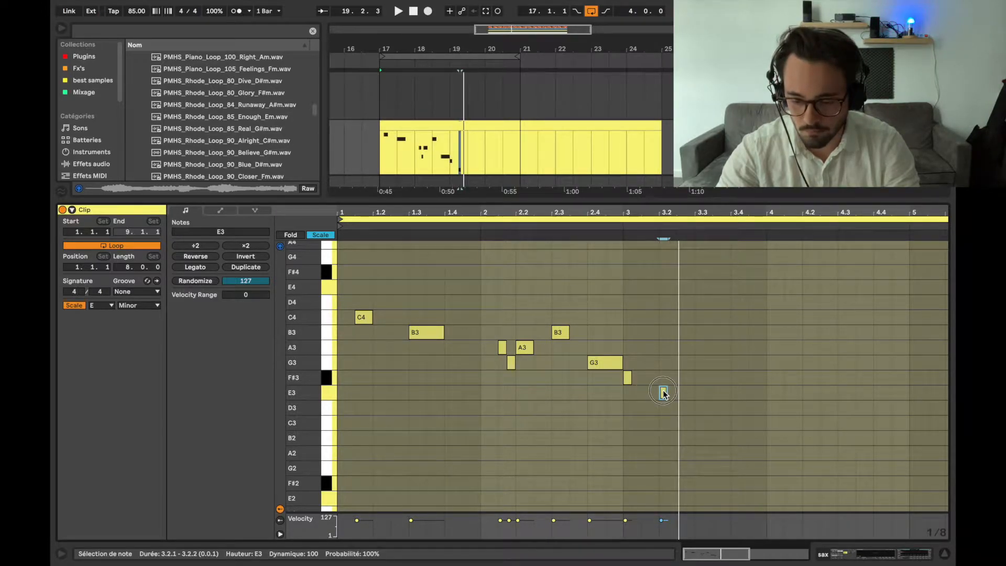
{"action": "left_click_drag", "start_coordinate": [663, 393], "coordinate": [681, 394]}
{"action": "left_click", "coordinate": [623, 226]}
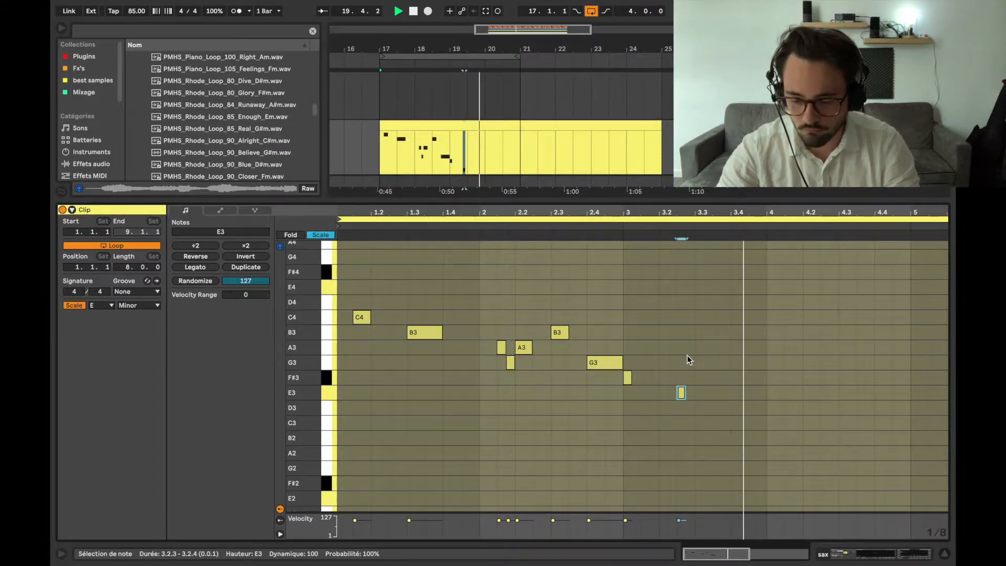
{"action": "scroll", "coordinate": [687, 354], "scroll_direction": "down", "scroll_amount": 3}
{"action": "key", "text": "space"}
{"action": "key", "text": "space"}
{"action": "scroll", "coordinate": [560, 290], "scroll_direction": "up", "scroll_amount": 1}
{"action": "scroll", "coordinate": [560, 290], "scroll_direction": "down", "scroll_amount": 1}
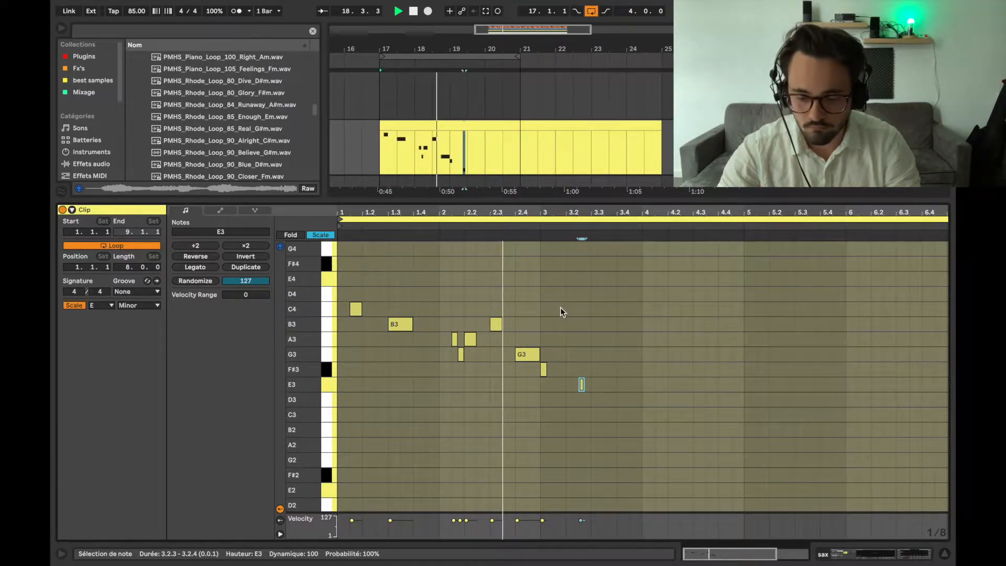
Lengthen the F#3 note at 3.1 to one beat and the E3 note at 3.2.3 to one and a half beats
{"action": "key", "text": "space"}
{"action": "double_click", "coordinate": [544, 370]}
{"action": "left_click_drag", "start_coordinate": [548, 370], "coordinate": [565, 371]}
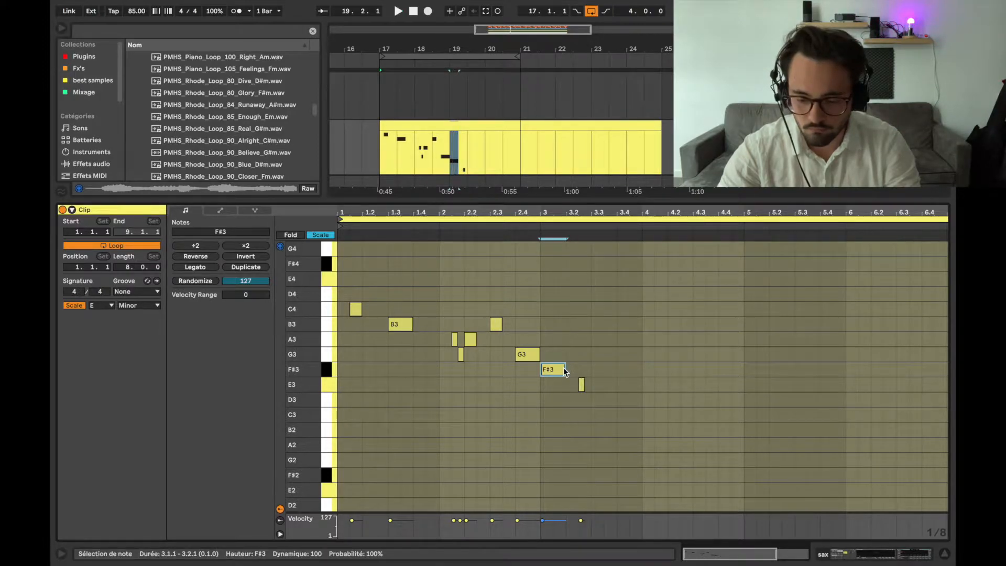
{"action": "left_click", "coordinate": [549, 238]}
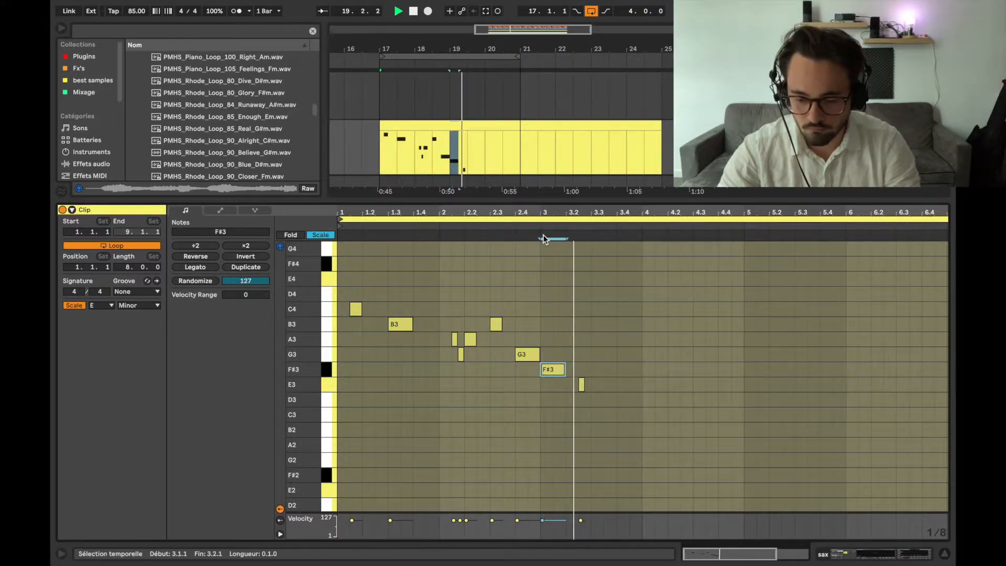
{"action": "left_click", "coordinate": [582, 384]}
{"action": "key", "text": "space"}
{"action": "left_click_drag", "start_coordinate": [584, 385], "coordinate": [615, 387]}
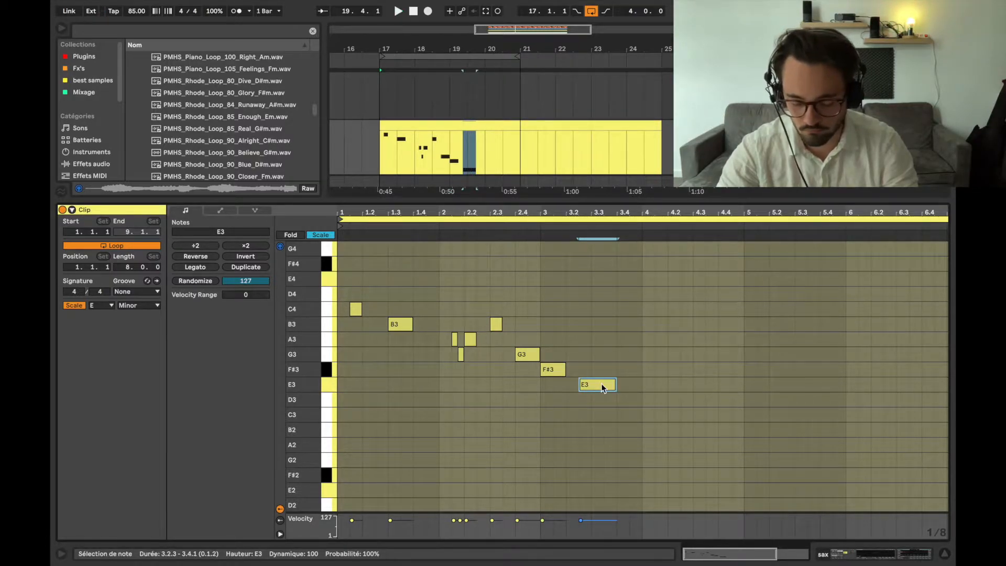
Add a rising run of half-beat notes A2, B2 and C3 from 3.3.3 to bar 4, and audition from bar 3
{"action": "left_click_drag", "start_coordinate": [602, 387], "coordinate": [639, 419]}
{"action": "key", "text": "space"}
{"action": "left_click", "coordinate": [539, 227]}
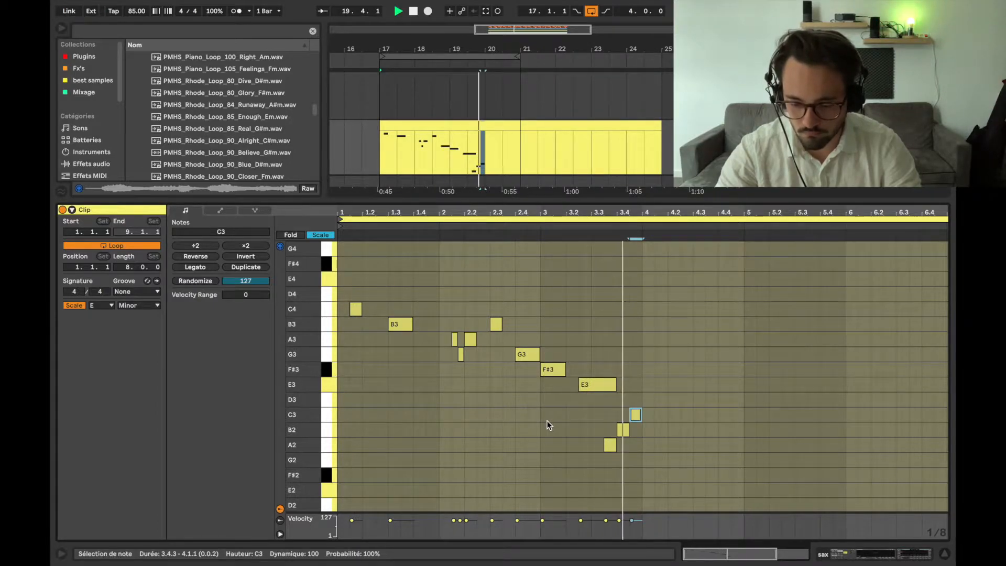
{"action": "left_click", "coordinate": [539, 229]}
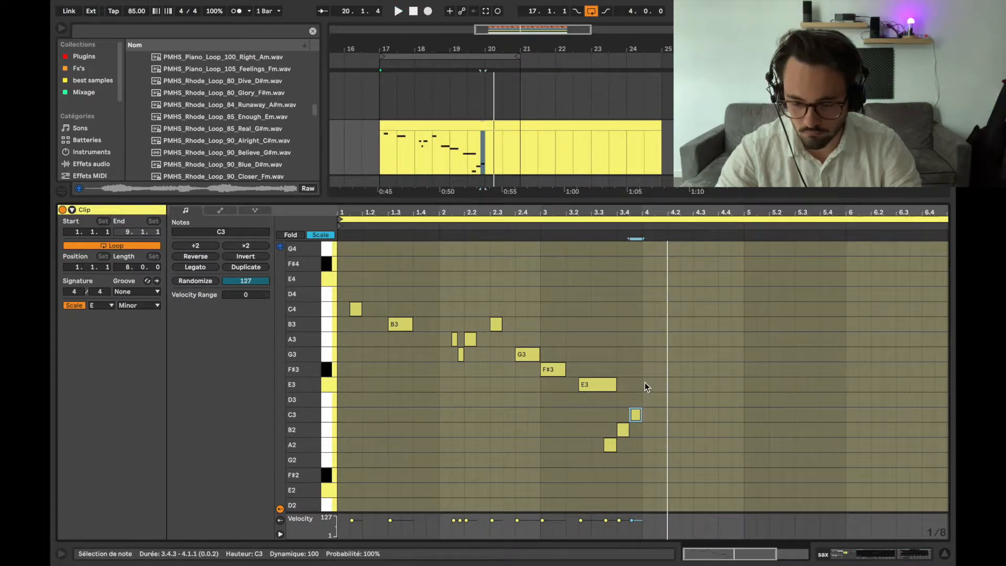
Add one-and-a-half-beat notes D3 at 4.1 and A3 at 4.2.3, and play the new ending
{"action": "key", "text": "space"}
{"action": "double_click", "coordinate": [649, 399]}
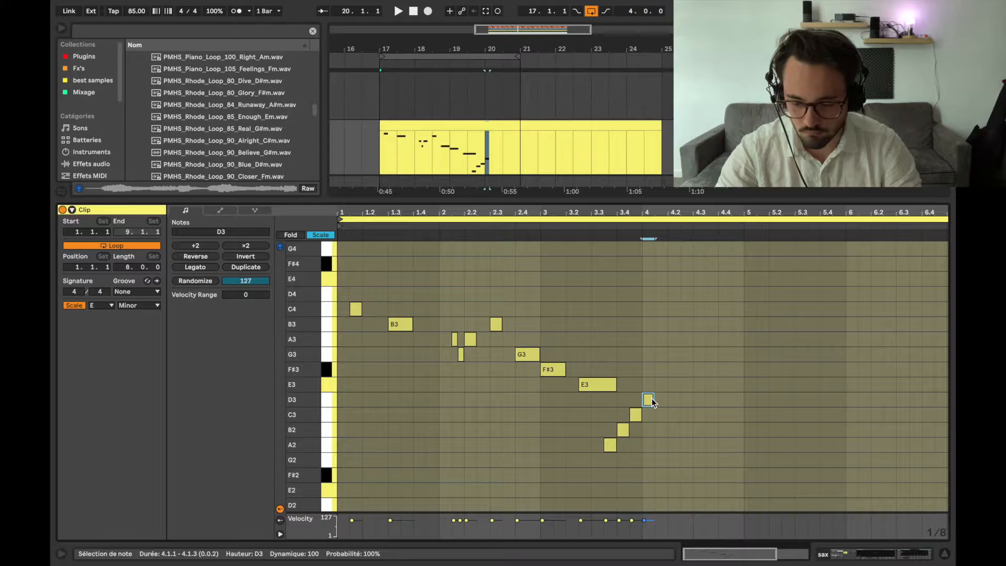
{"action": "left_click_drag", "start_coordinate": [650, 399], "coordinate": [702, 341]}
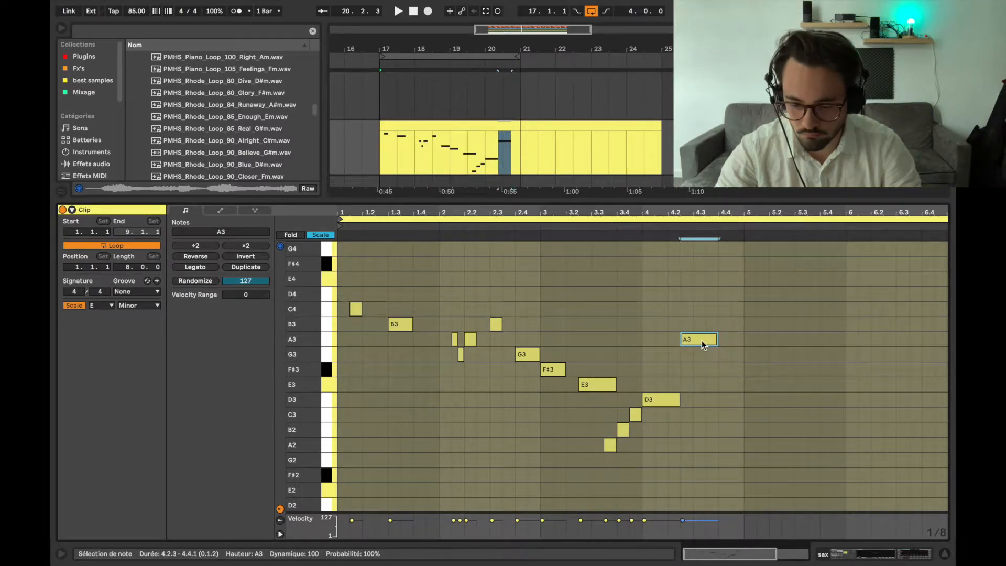
{"action": "left_click", "coordinate": [615, 223]}
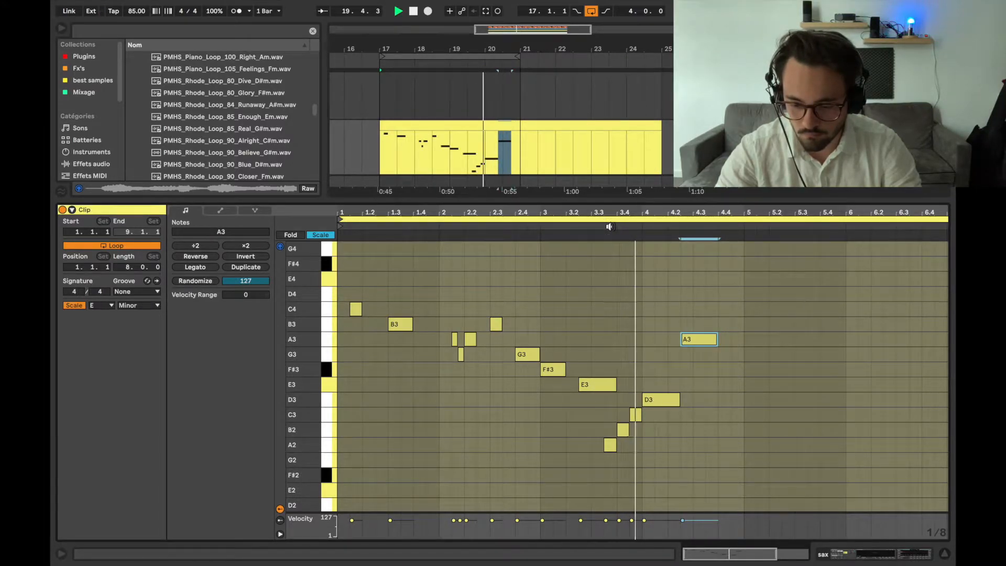
Shorten the D3 note at 4.1 and the A3 note at 4.2.3 to one beat each, and replay the ending
{"action": "left_click", "coordinate": [676, 399]}
{"action": "key", "text": "space"}
{"action": "left_click_drag", "start_coordinate": [669, 400], "coordinate": [666, 400]}
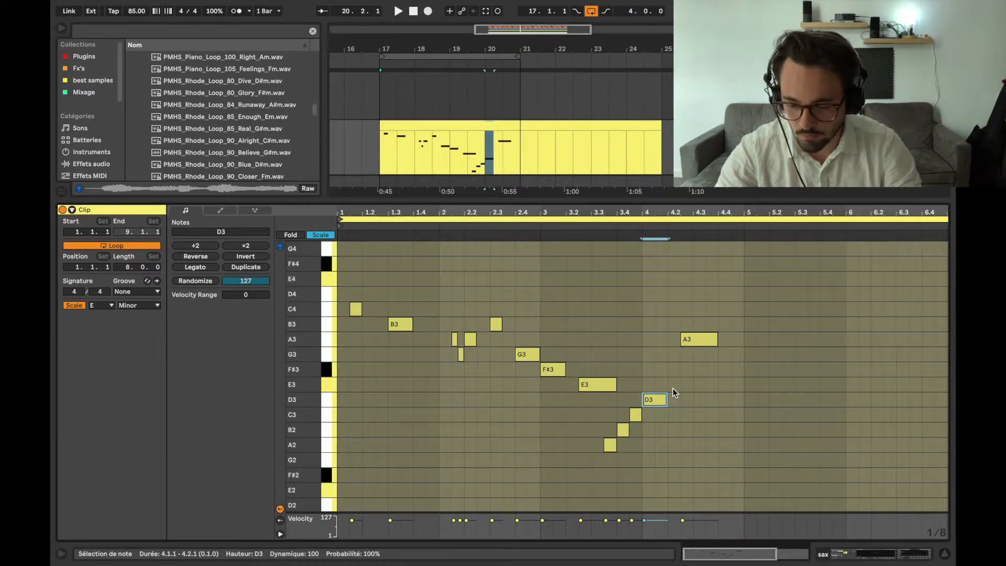
{"action": "left_click_drag", "start_coordinate": [721, 341], "coordinate": [707, 341]}
{"action": "left_click", "coordinate": [619, 226]}
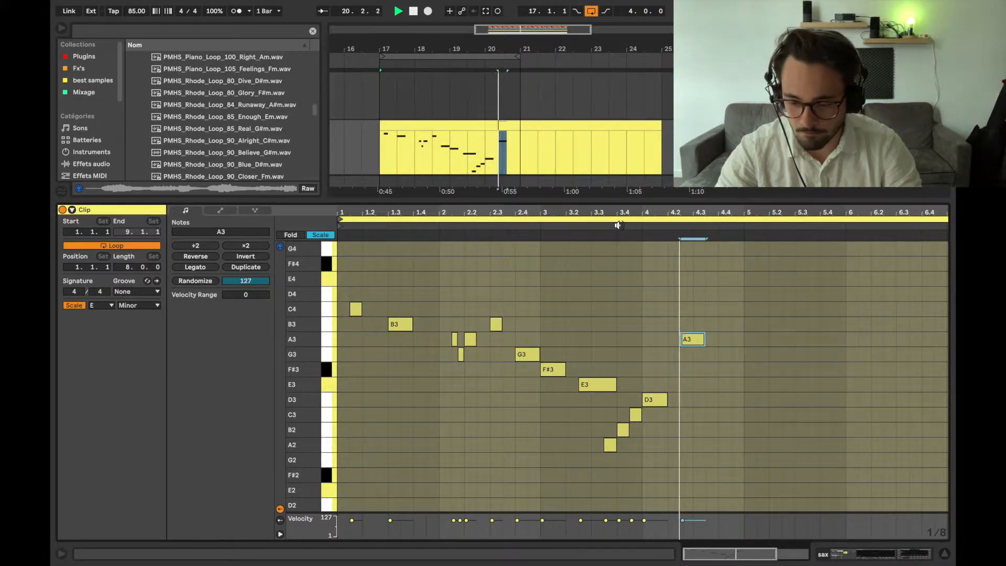
Add a one-beat G3 note at 4.4 to close the four-bar phrase
{"action": "double_click", "coordinate": [724, 398]}
{"action": "key", "text": "space"}
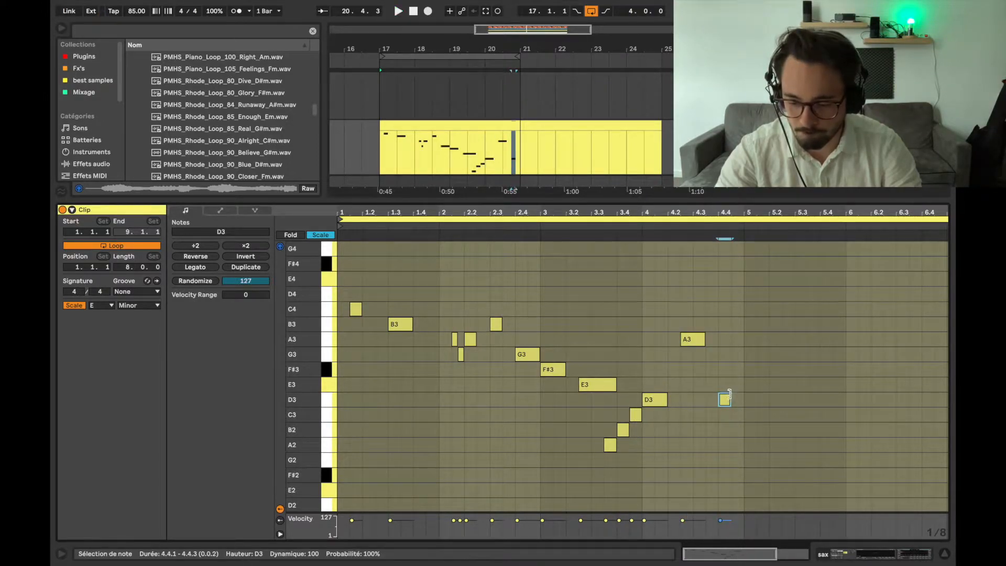
{"action": "mouse_move", "coordinate": [726, 403]}
{"action": "left_mouse_down"}
{"action": "mouse_move", "coordinate": [726, 354]}
{"action": "mouse_move", "coordinate": [743, 352]}
{"action": "left_mouse_up"}
{"action": "left_click", "coordinate": [721, 369]}
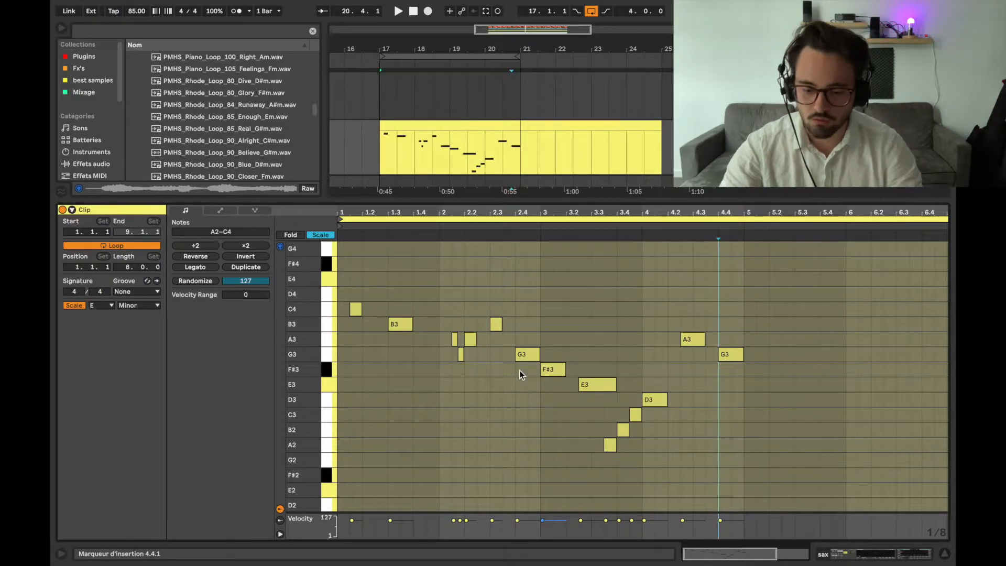
{"action": "scroll", "coordinate": [453, 394], "scroll_direction": "up", "scroll_amount": 1}
{"action": "scroll", "coordinate": [453, 394], "scroll_direction": "down", "scroll_amount": 3}
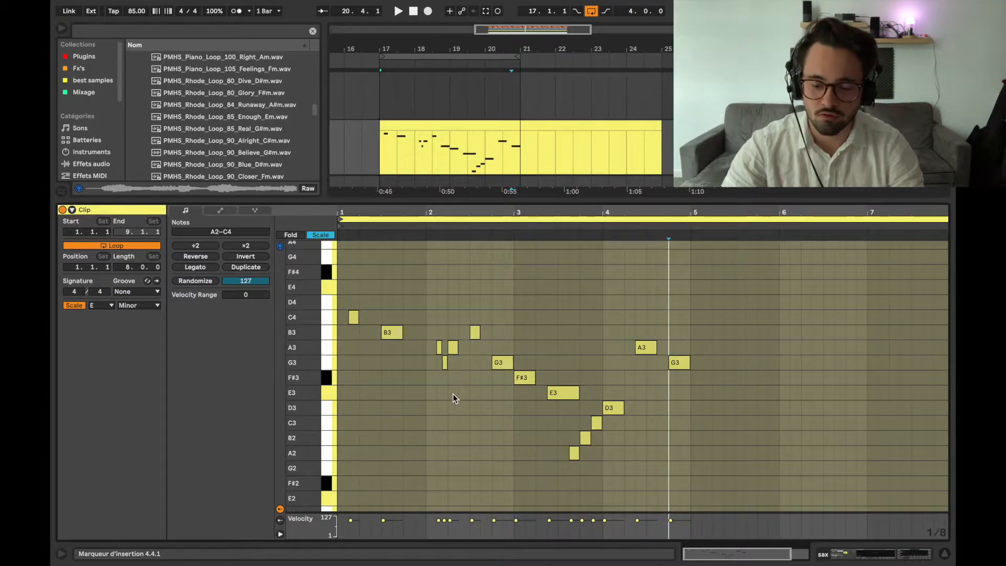
{"action": "scroll", "coordinate": [453, 395], "scroll_direction": "up", "scroll_amount": 3}
{"action": "scroll", "coordinate": [464, 414], "scroll_direction": "up", "scroll_amount": 4}
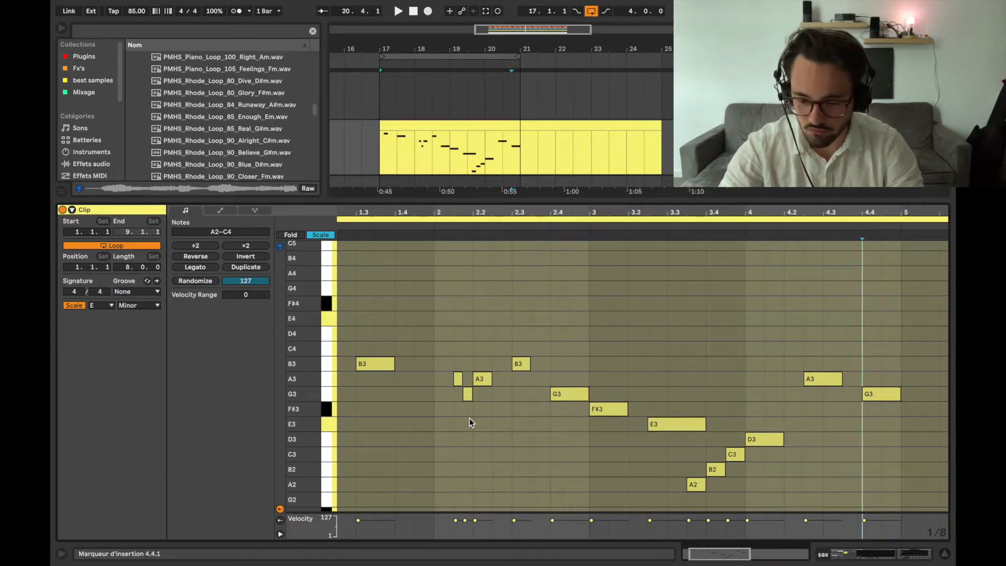
{"action": "scroll", "coordinate": [472, 420], "scroll_direction": "down", "scroll_amount": 4}
{"action": "scroll", "coordinate": [472, 420], "scroll_direction": "down", "scroll_amount": 2}
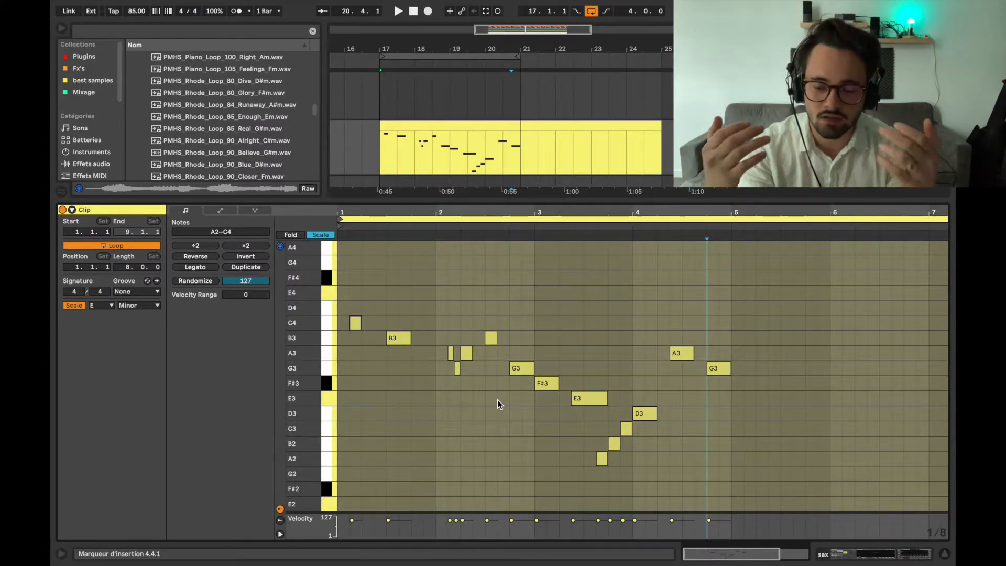
Solo the drums group and the sax track in the arrangement and play the four-bar melody against the drums
{"action": "double_click", "coordinate": [541, 200]}
{"action": "scroll", "coordinate": [509, 236], "scroll_direction": "up", "scroll_amount": 2}
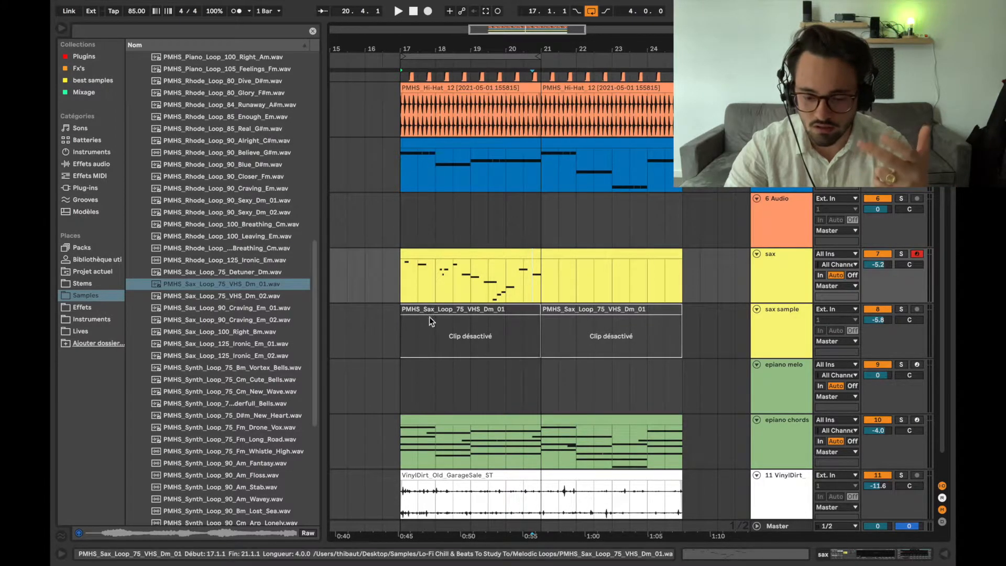
{"action": "scroll", "coordinate": [413, 282], "scroll_direction": "up", "scroll_amount": 2}
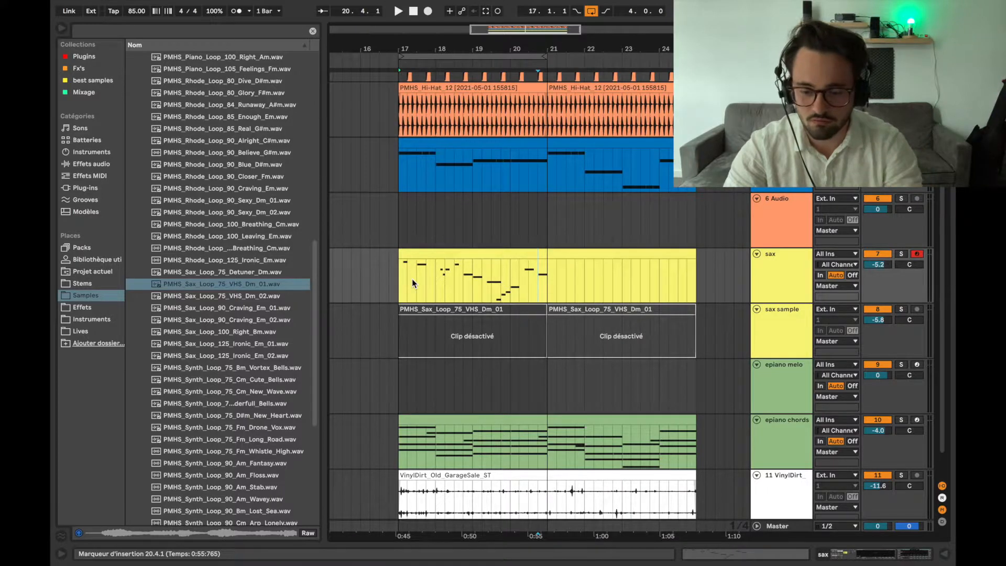
{"action": "scroll", "coordinate": [634, 303], "scroll_direction": "up", "scroll_amount": 5}
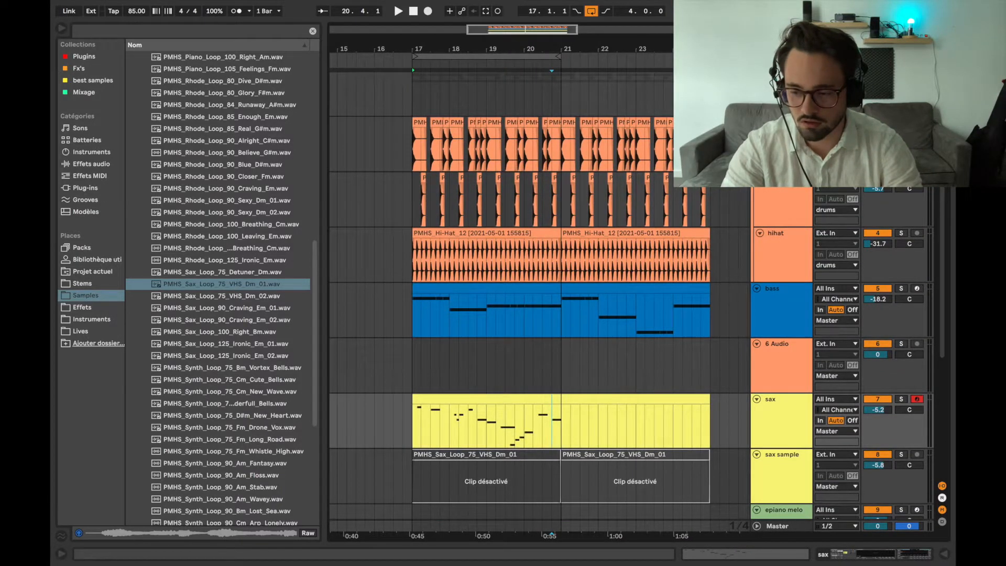
{"action": "left_click", "coordinate": [781, 95]}
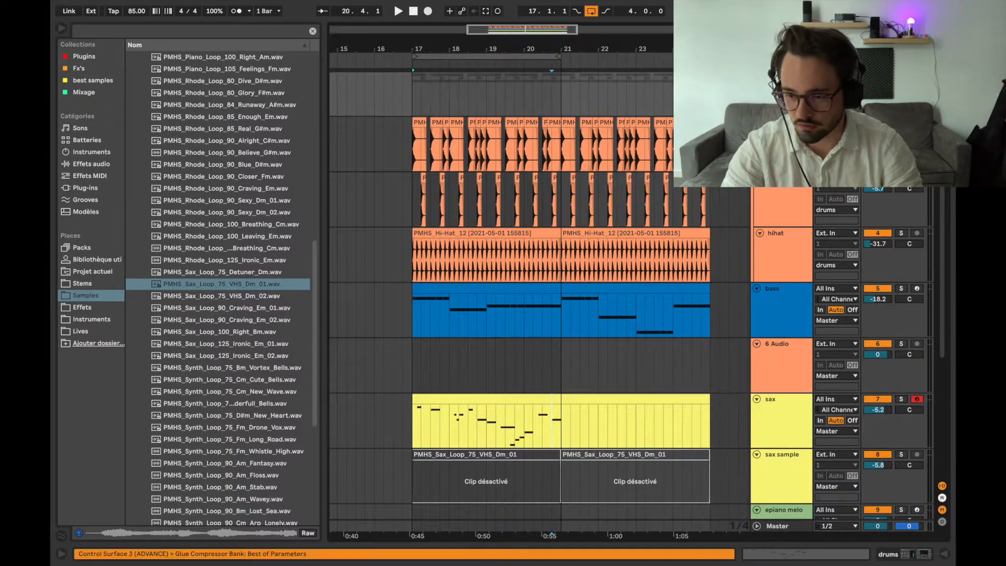
{"action": "scroll", "coordinate": [791, 278], "scroll_direction": "down", "scroll_amount": 1}
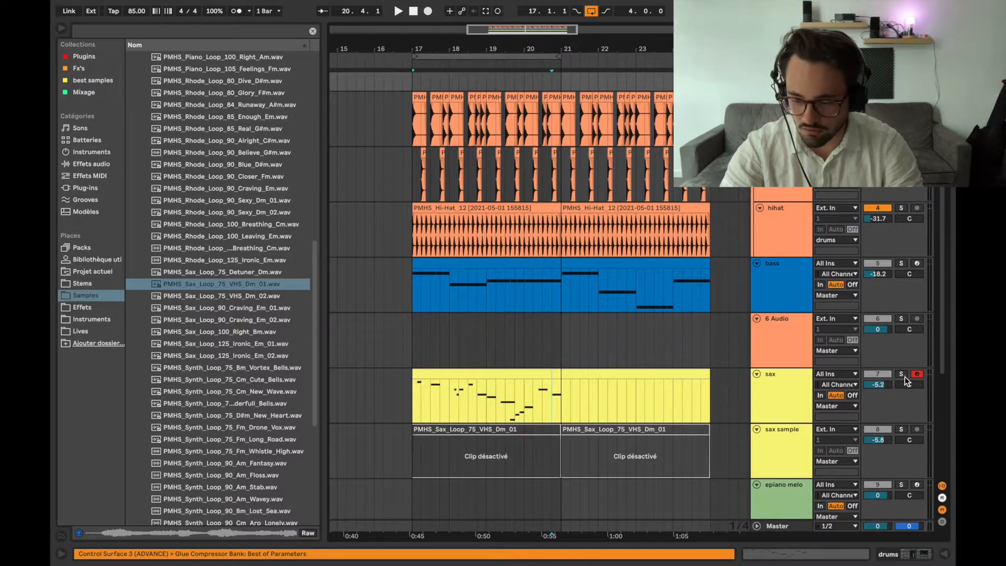
{"action": "key", "text": "space"}
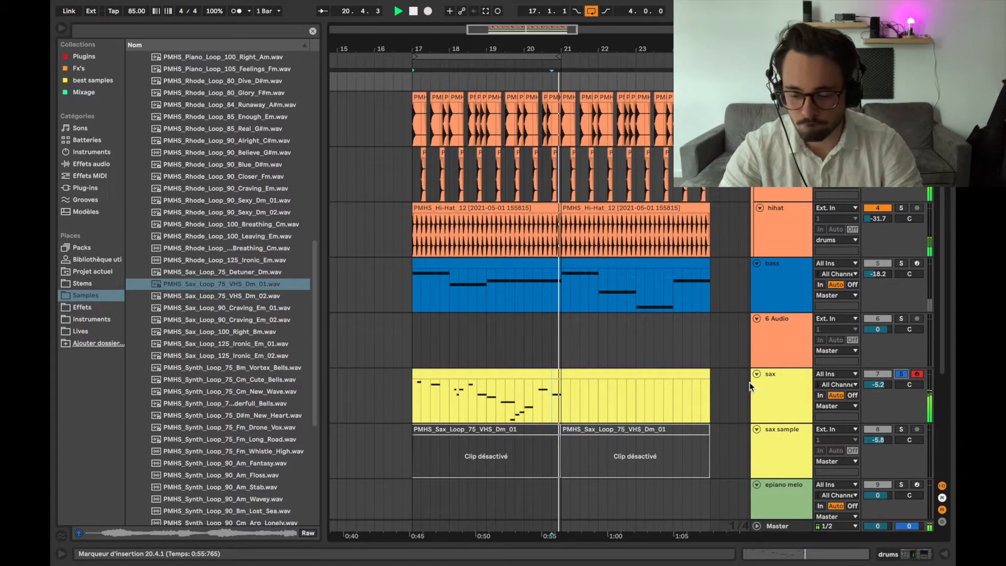
{"action": "key", "text": "space"}
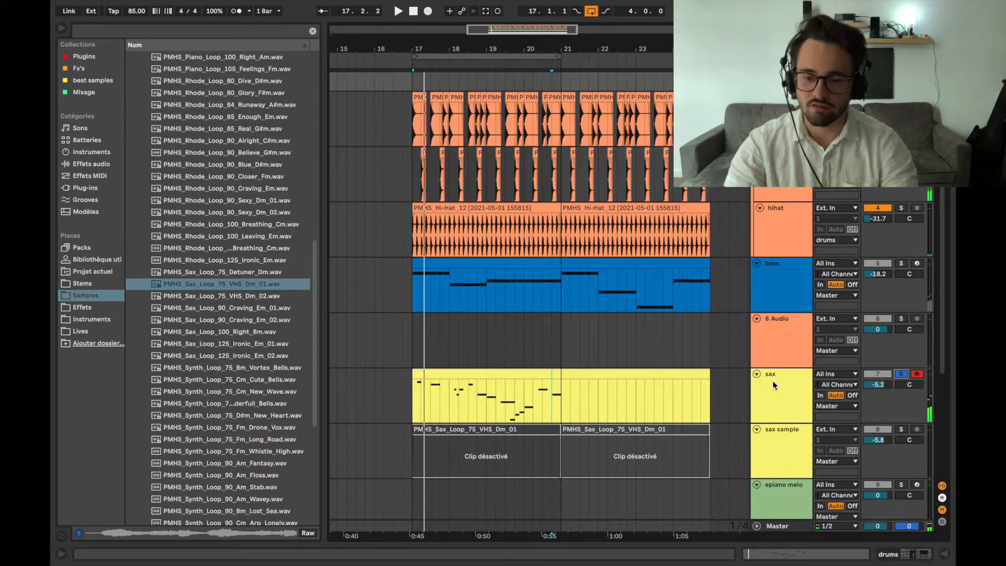
Clear the solos, reopen the sax clip's notes and replay the melody with all the backing tracks
{"action": "scroll", "coordinate": [655, 325], "scroll_direction": "up", "scroll_amount": 2}
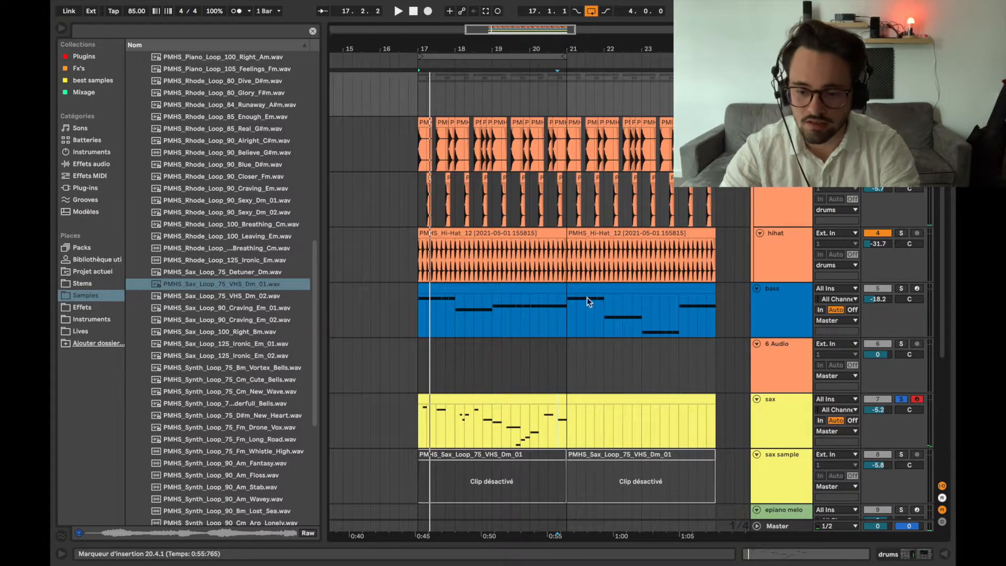
{"action": "scroll", "coordinate": [475, 369], "scroll_direction": "up", "scroll_amount": 5}
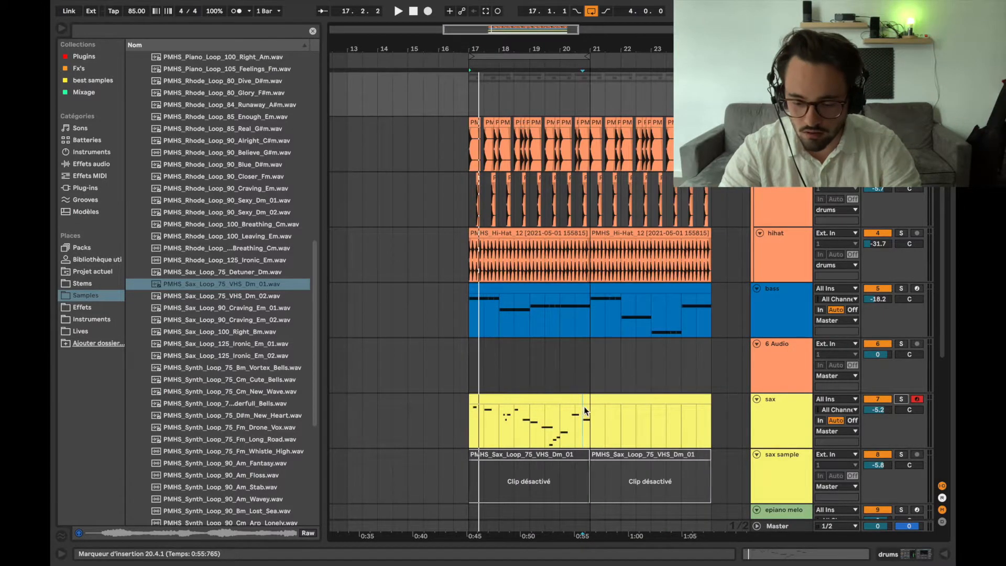
{"action": "double_click", "coordinate": [579, 400]}
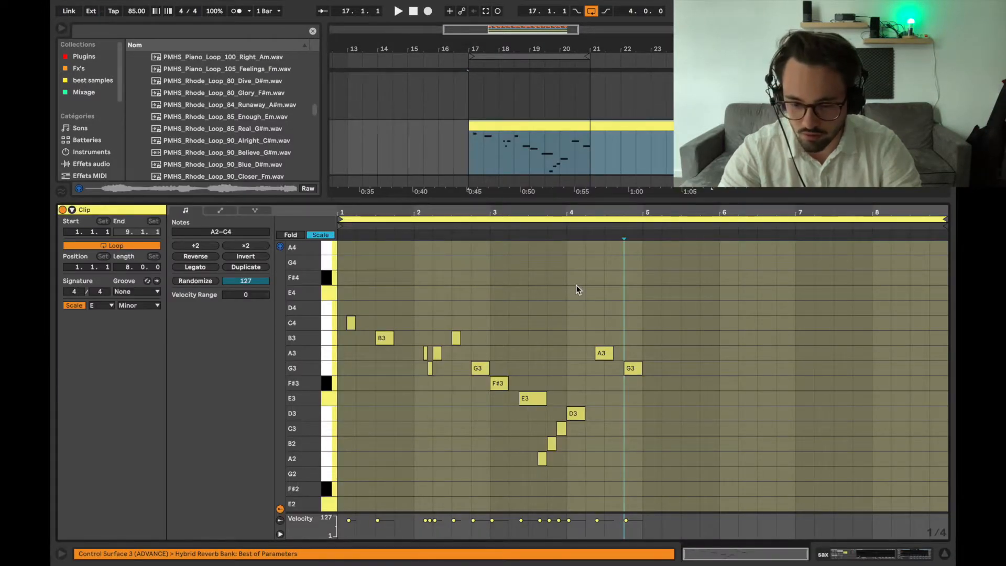
{"action": "left_click", "coordinate": [540, 229]}
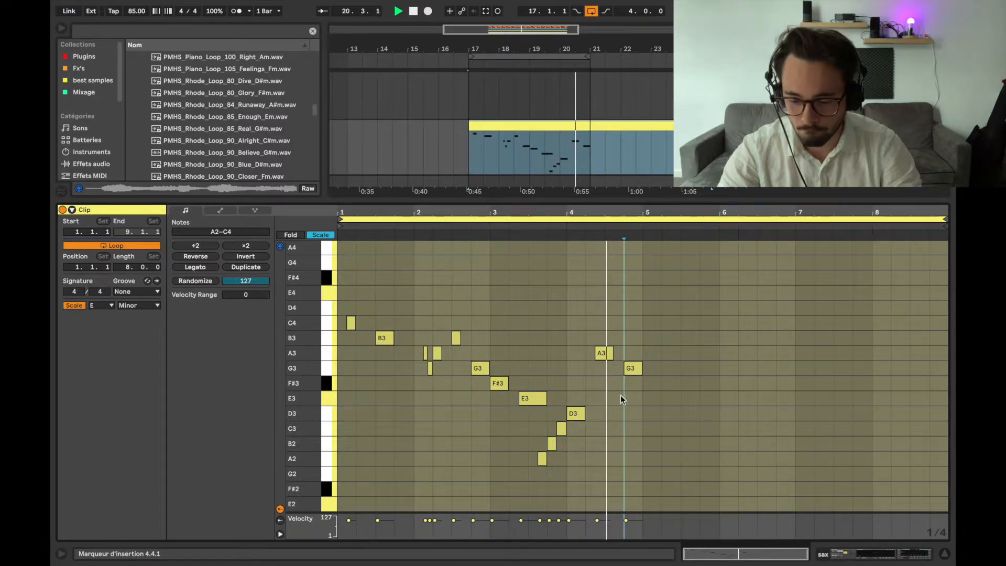
{"action": "key", "text": "space"}
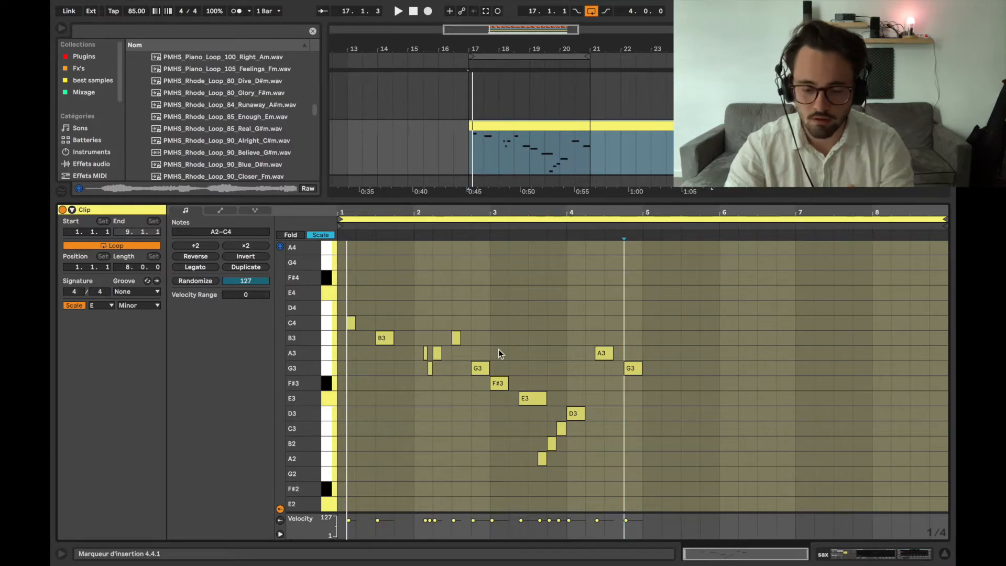
Enlarge the velocity lane beneath the notes of the sax clip
{"action": "double_click", "coordinate": [568, 199]}
{"action": "double_click", "coordinate": [546, 261]}
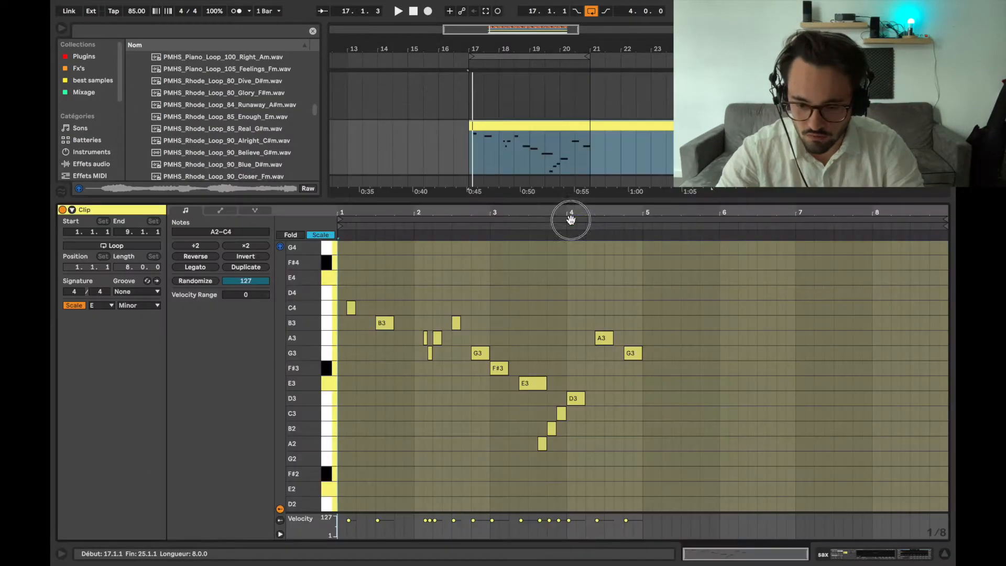
{"action": "scroll", "coordinate": [382, 468], "scroll_direction": "up", "scroll_amount": 1}
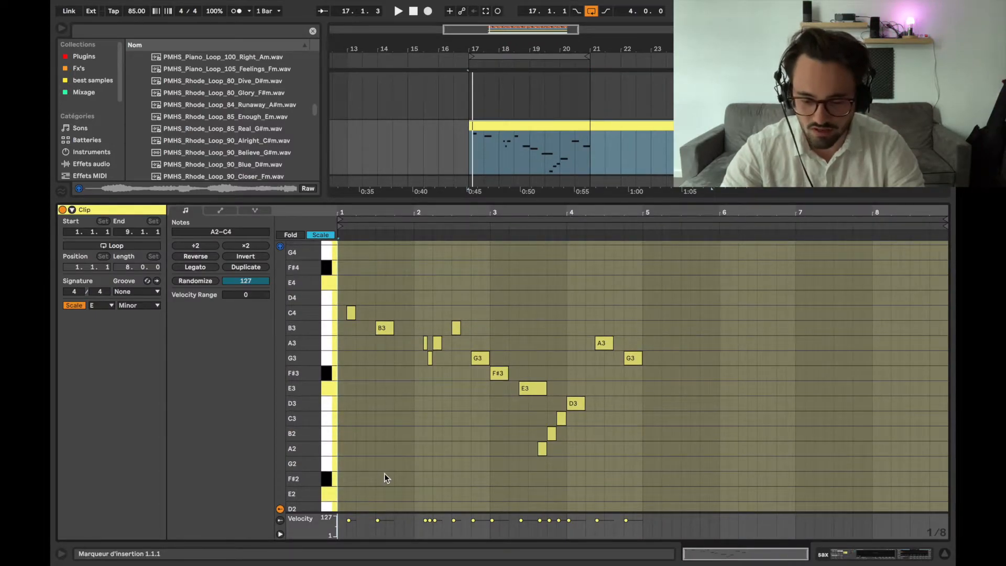
{"action": "scroll", "coordinate": [384, 478], "scroll_direction": "down", "scroll_amount": 1}
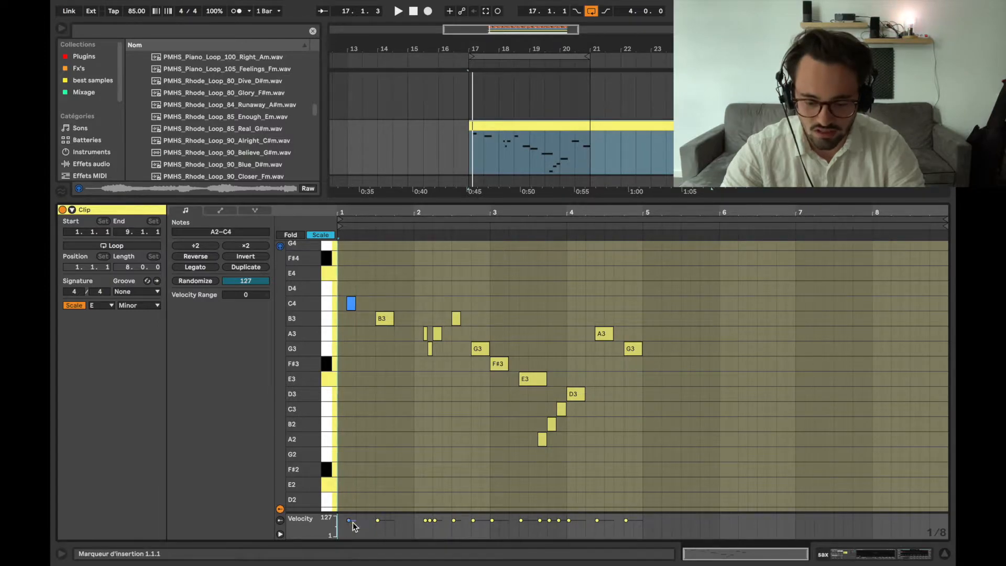
{"action": "left_click_drag", "start_coordinate": [362, 511], "coordinate": [369, 447]}
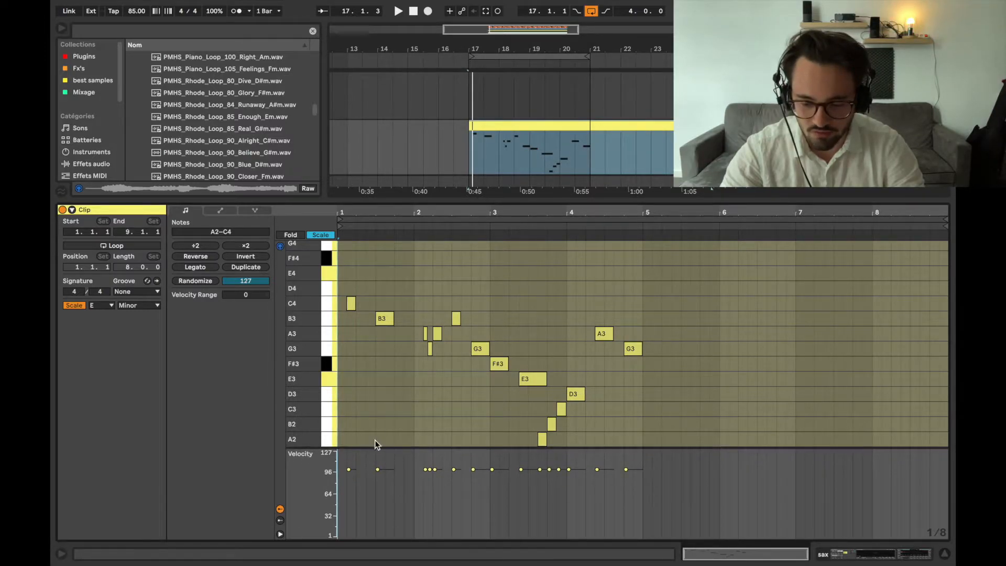
{"action": "scroll", "coordinate": [410, 388], "scroll_direction": "down", "scroll_amount": 5}
{"action": "left_click", "coordinate": [378, 470]}
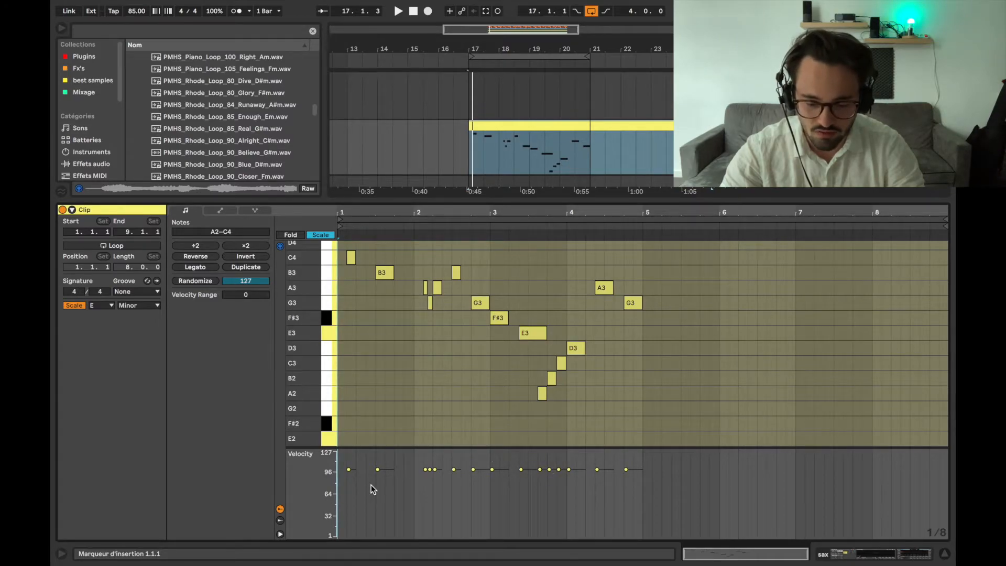
Set the velocity of the opening C4 note to 102
{"action": "mouse_move", "coordinate": [350, 470]}
{"action": "left_mouse_down"}
{"action": "mouse_move", "coordinate": [351, 491]}
{"action": "mouse_move", "coordinate": [350, 452]}
{"action": "mouse_move", "coordinate": [351, 470]}
{"action": "left_mouse_up"}
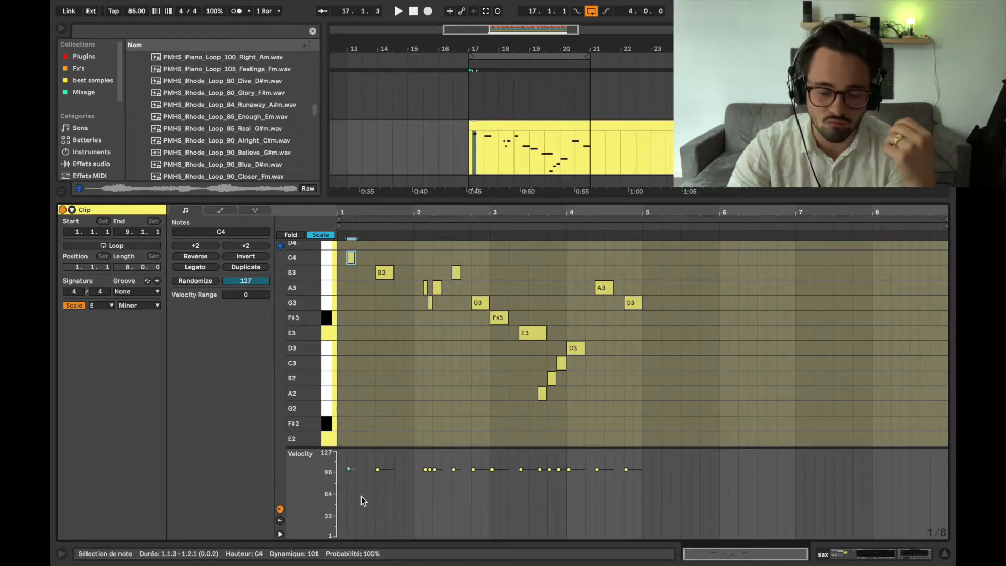
{"action": "left_click", "coordinate": [350, 470]}
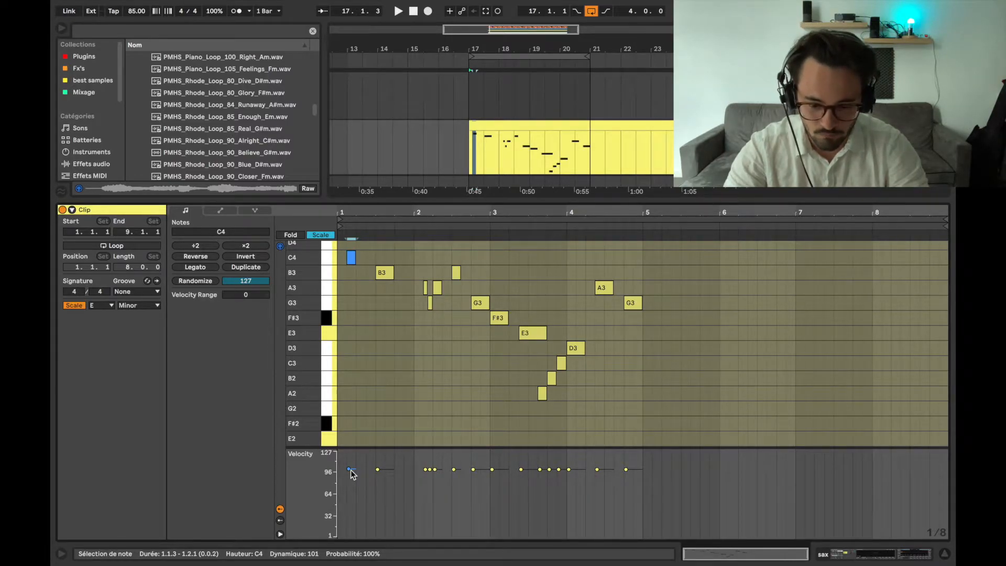
{"action": "left_click_drag", "start_coordinate": [351, 470], "coordinate": [355, 530]}
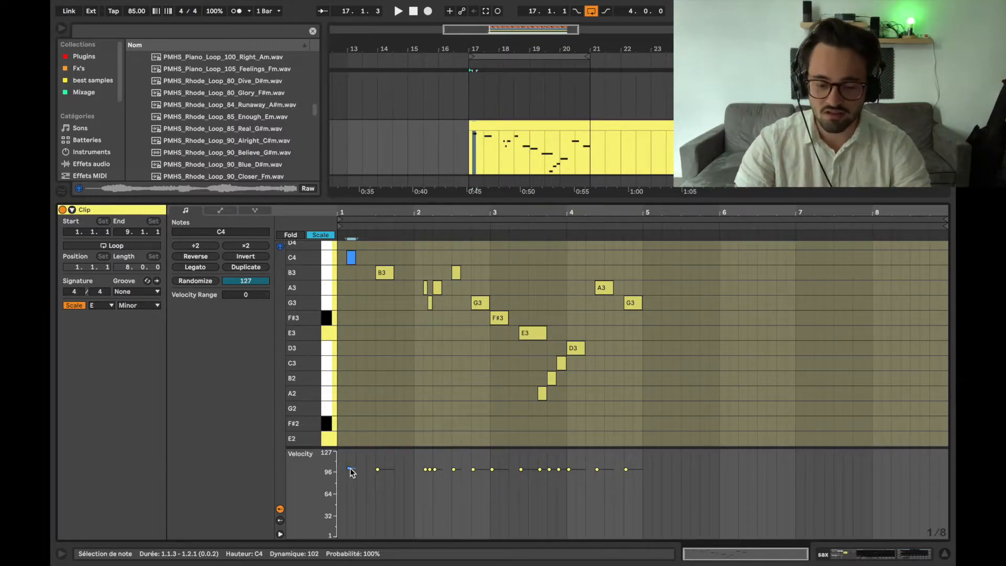
Reduce the velocity of the B3 note at 1.3 to 85, auditioning the phrase between adjustments
{"action": "scroll", "coordinate": [383, 368], "scroll_direction": "up", "scroll_amount": 2}
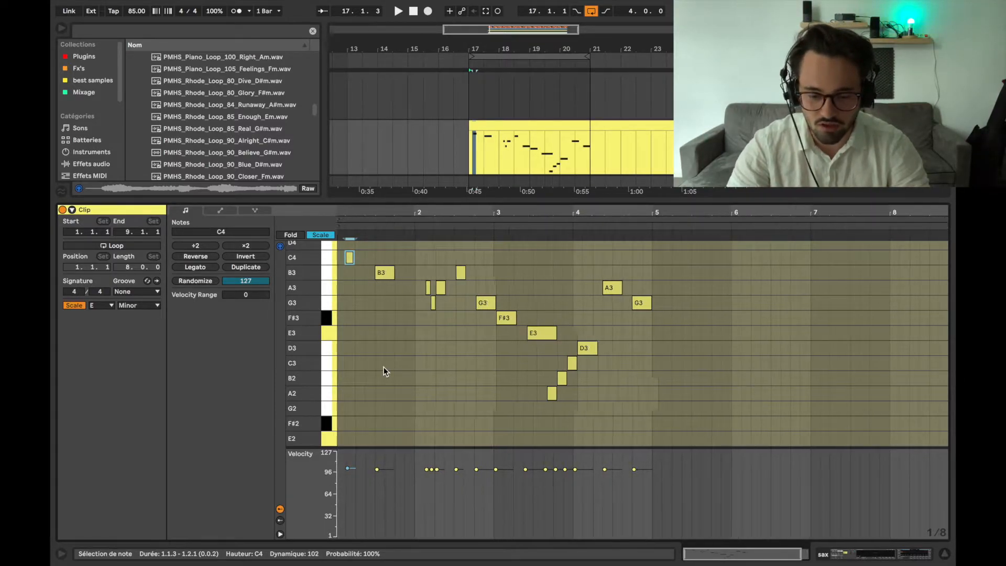
{"action": "scroll", "coordinate": [383, 367], "scroll_direction": "up", "scroll_amount": 2}
{"action": "scroll", "coordinate": [383, 367], "scroll_direction": "down", "scroll_amount": 1}
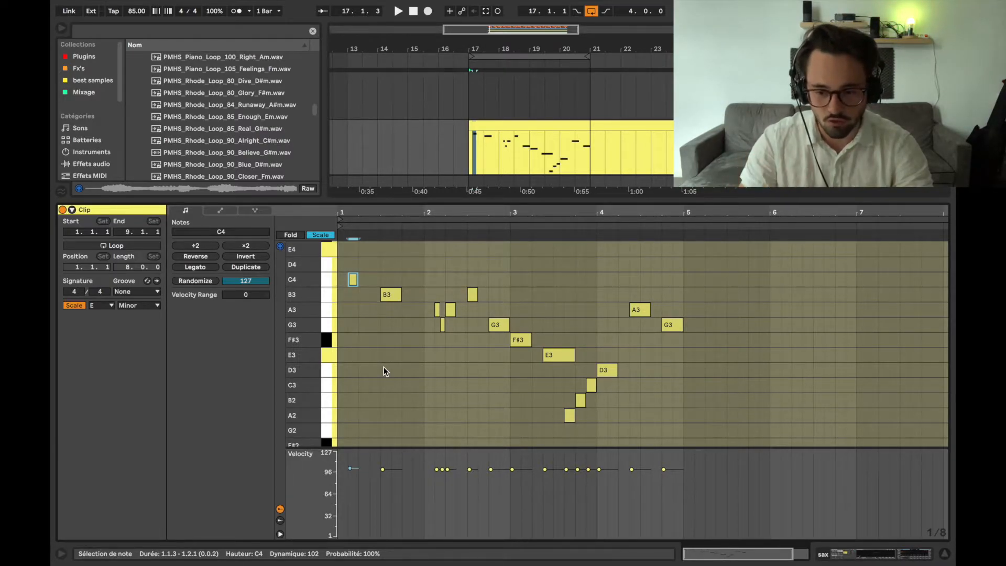
{"action": "scroll", "coordinate": [412, 378], "scroll_direction": "down", "scroll_amount": 1}
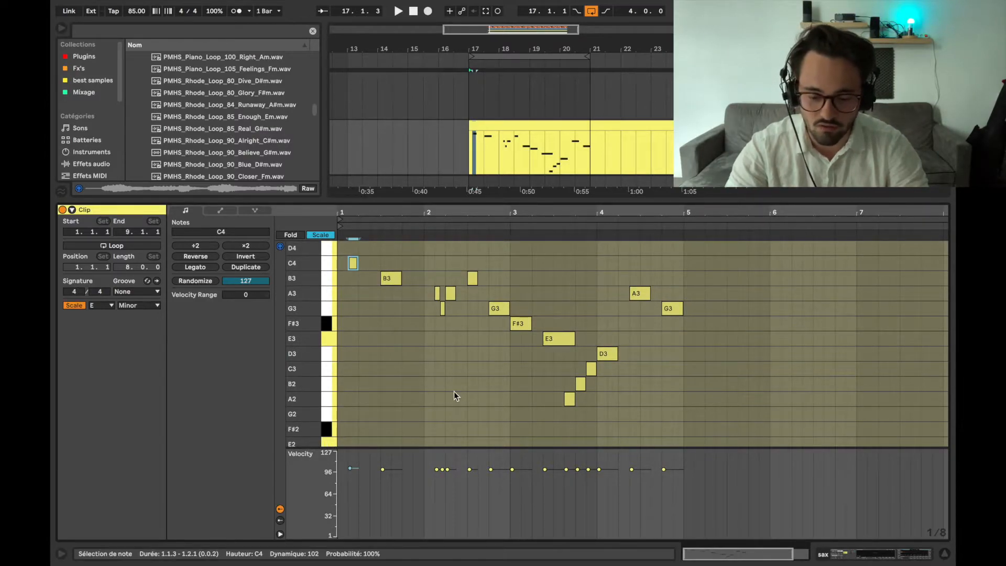
{"action": "key", "text": "space"}
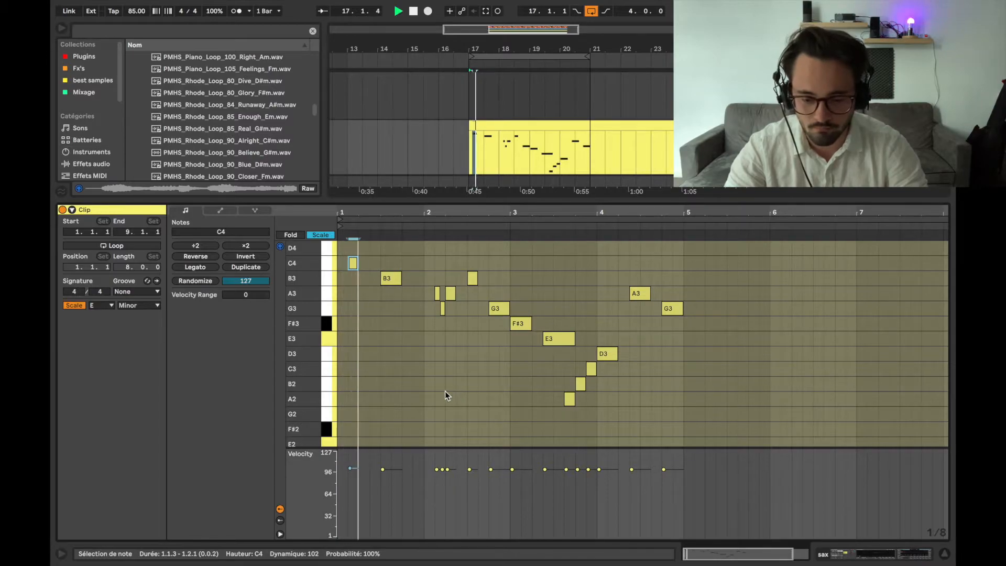
{"action": "left_click_drag", "start_coordinate": [391, 473], "coordinate": [393, 487]}
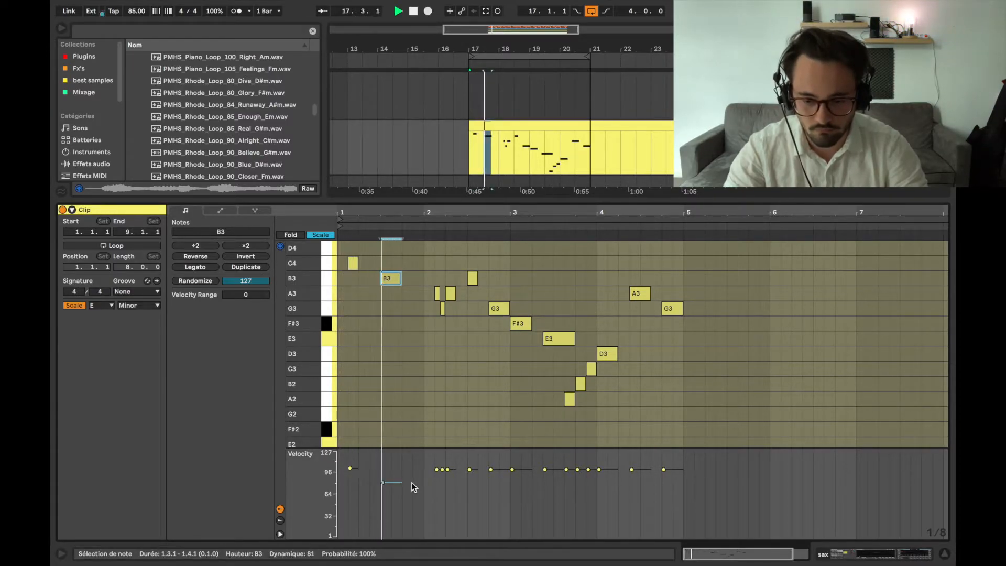
{"action": "key", "text": "space"}
{"action": "left_click_drag", "start_coordinate": [392, 482], "coordinate": [391, 476]}
{"action": "key", "text": "space"}
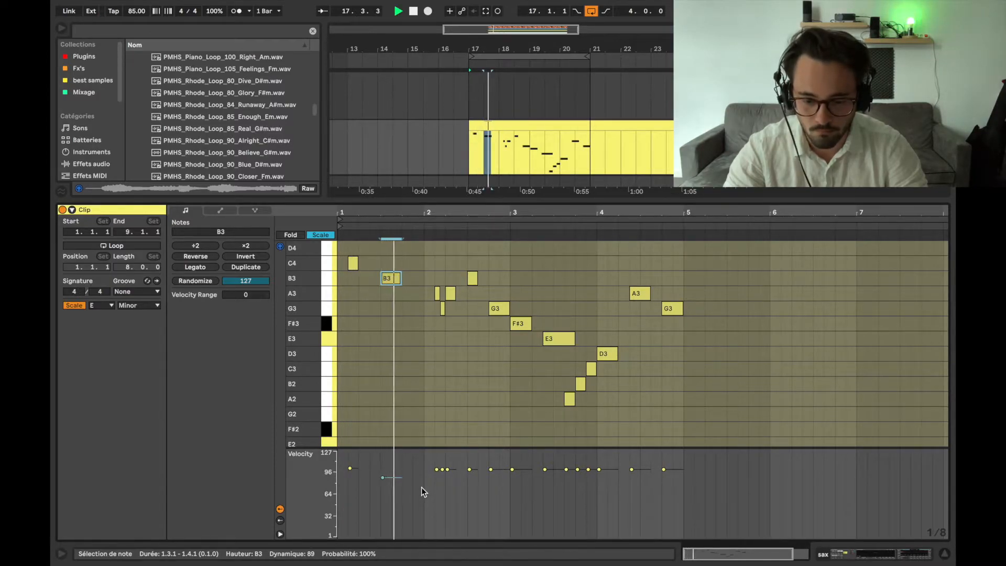
{"action": "key", "text": "space"}
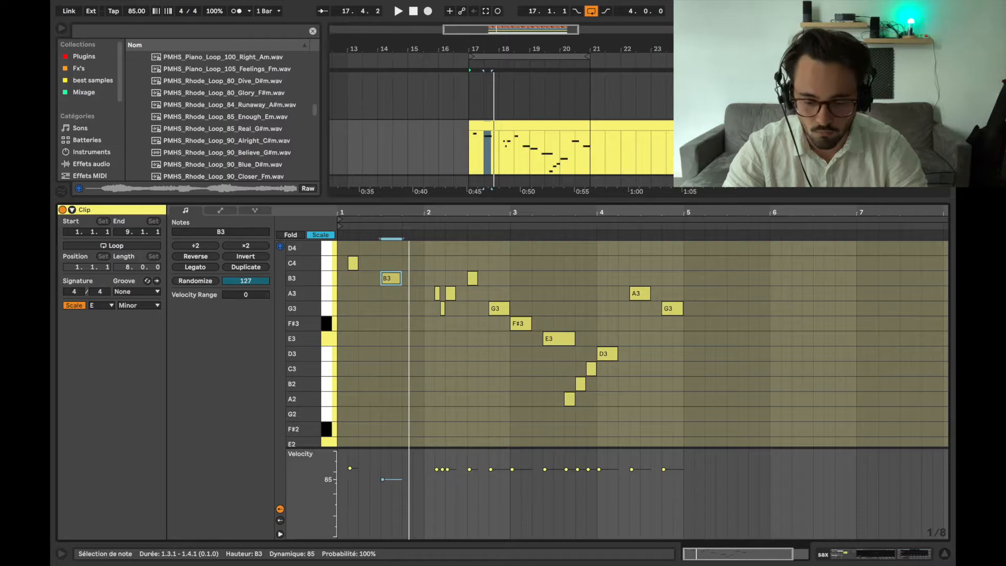
{"action": "key", "text": "space"}
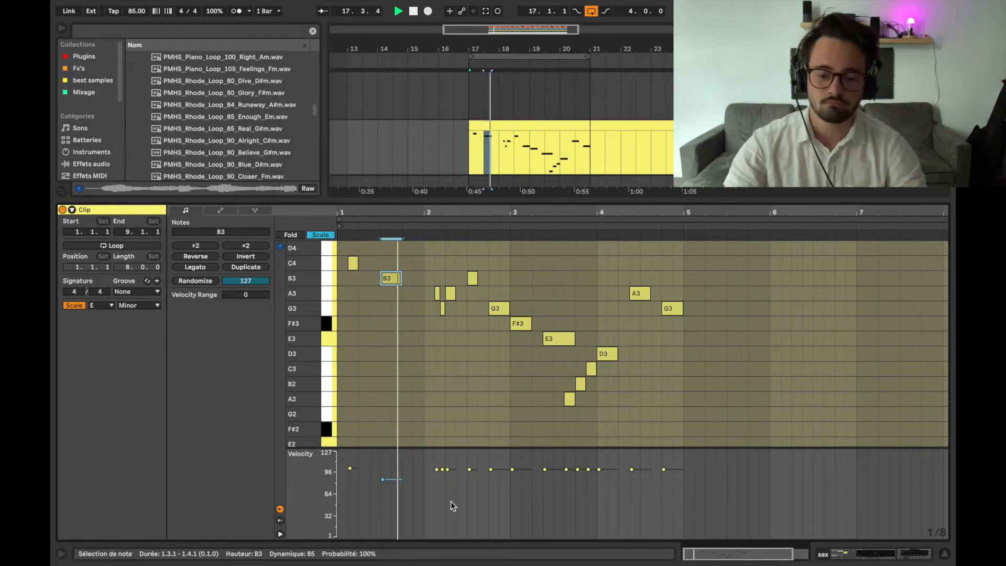
{"action": "key", "text": "space"}
Try a softer A3 at 2.1.3 and a velocity of 91 for the G3 at 2.1.4, and play them back
{"action": "scroll", "coordinate": [442, 480], "scroll_direction": "up", "scroll_amount": 3}
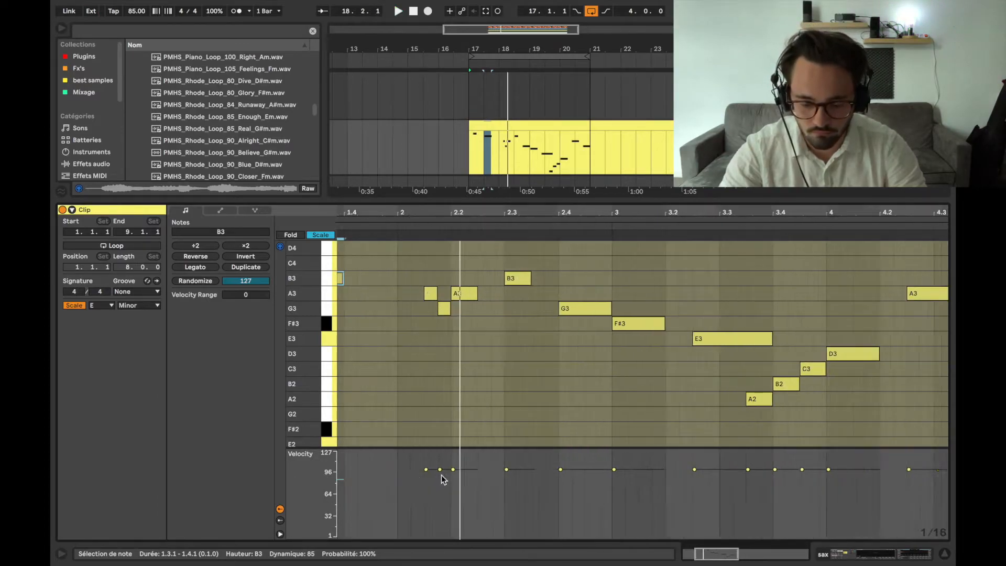
{"action": "scroll", "coordinate": [443, 479], "scroll_direction": "up", "scroll_amount": 2}
{"action": "left_click_drag", "start_coordinate": [420, 469], "coordinate": [440, 475]}
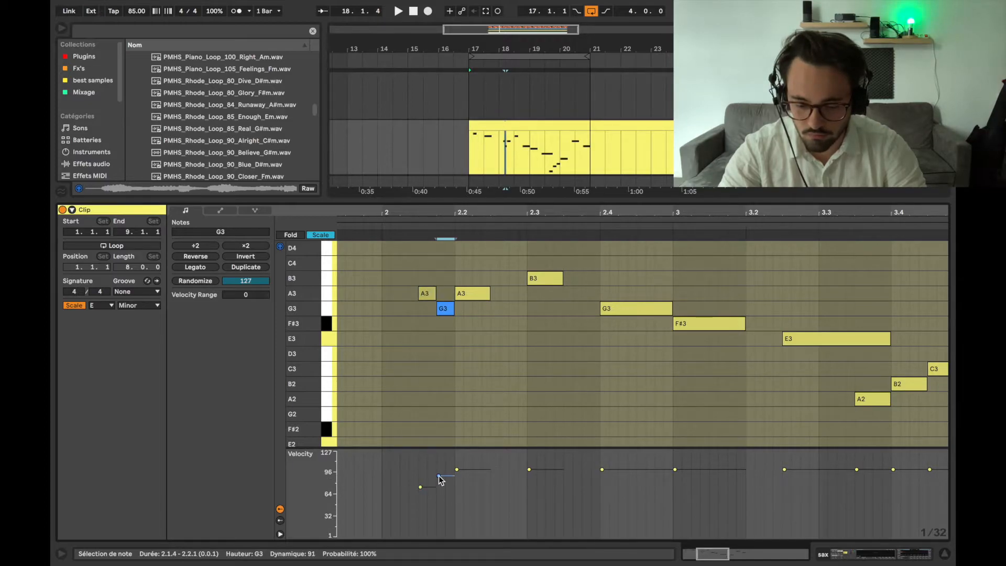
{"action": "scroll", "coordinate": [391, 327], "scroll_direction": "down", "scroll_amount": 3}
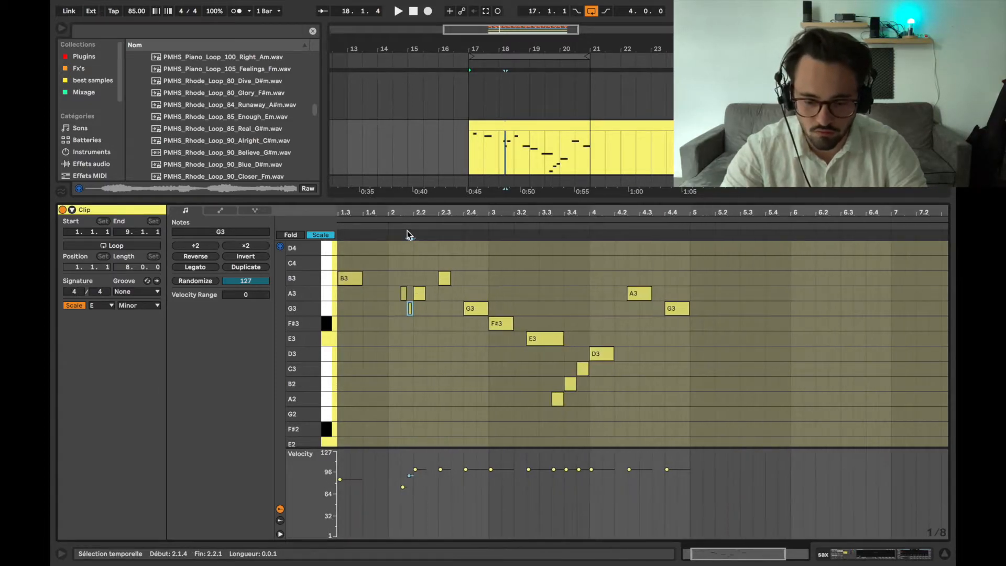
{"action": "key", "text": "space"}
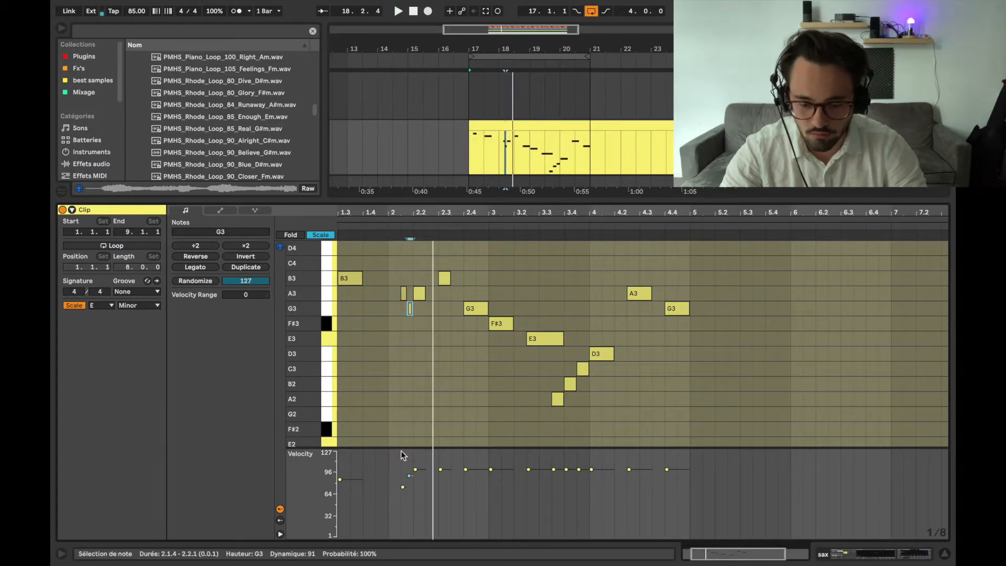
{"action": "key", "text": "space"}
Raise the velocity of the short A3 note at 2.1.3 and set the G3 note at 2.1.4 to 84
{"action": "scroll", "coordinate": [407, 487], "scroll_direction": "up", "scroll_amount": 3}
{"action": "left_click_drag", "start_coordinate": [406, 487], "coordinate": [406, 478]}
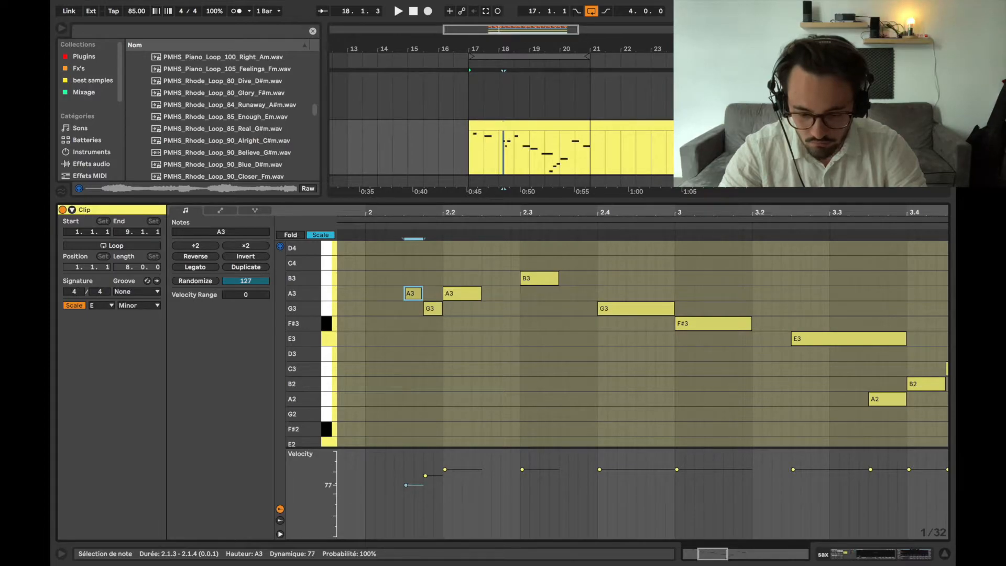
{"action": "left_click", "coordinate": [365, 223]}
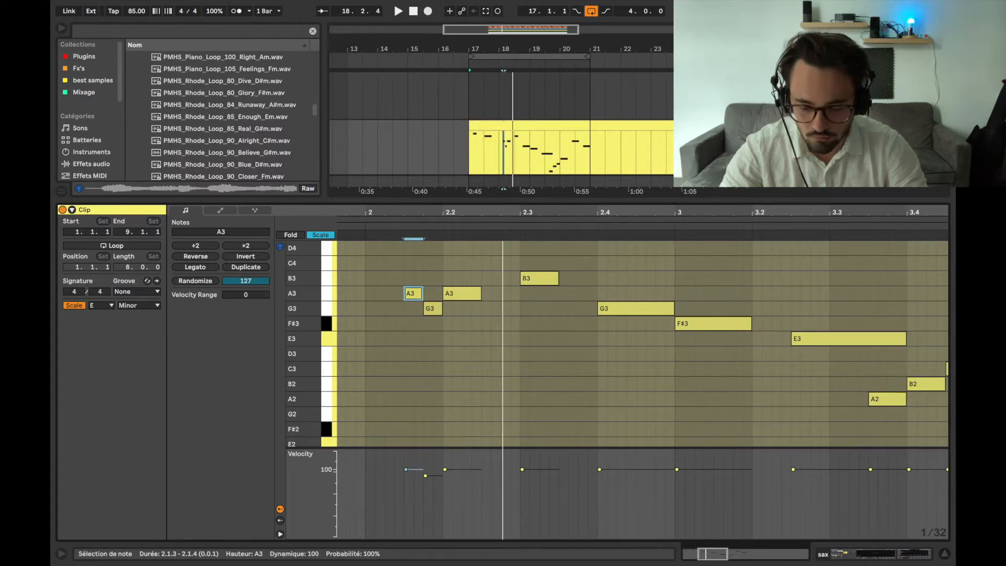
{"action": "left_click_drag", "start_coordinate": [429, 477], "coordinate": [429, 481]}
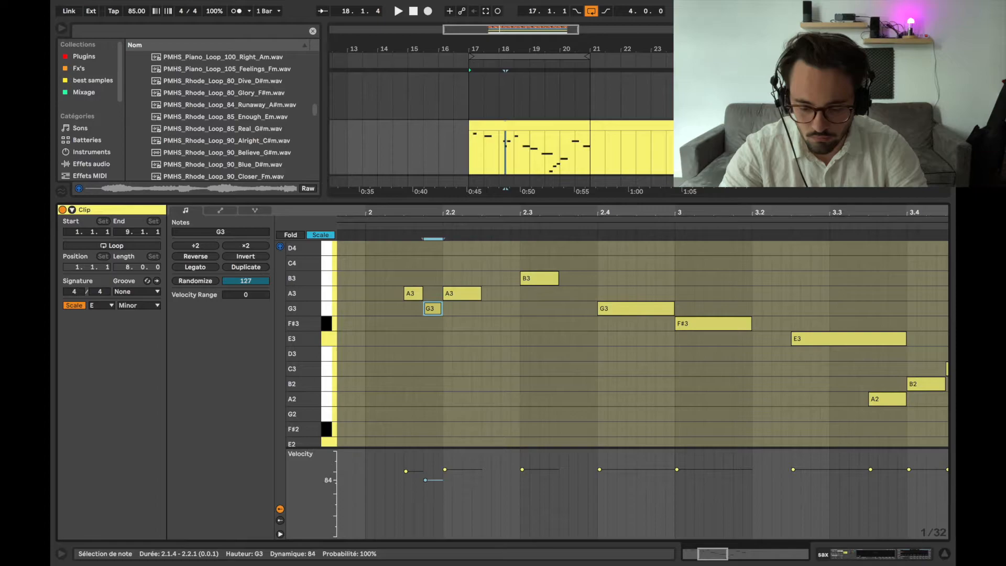
Set the velocity of the short G3 note at 2.1.4 to 82, auditioning the phrase between adjustments
{"action": "left_click", "coordinate": [366, 223]}
{"action": "key", "text": "space"}
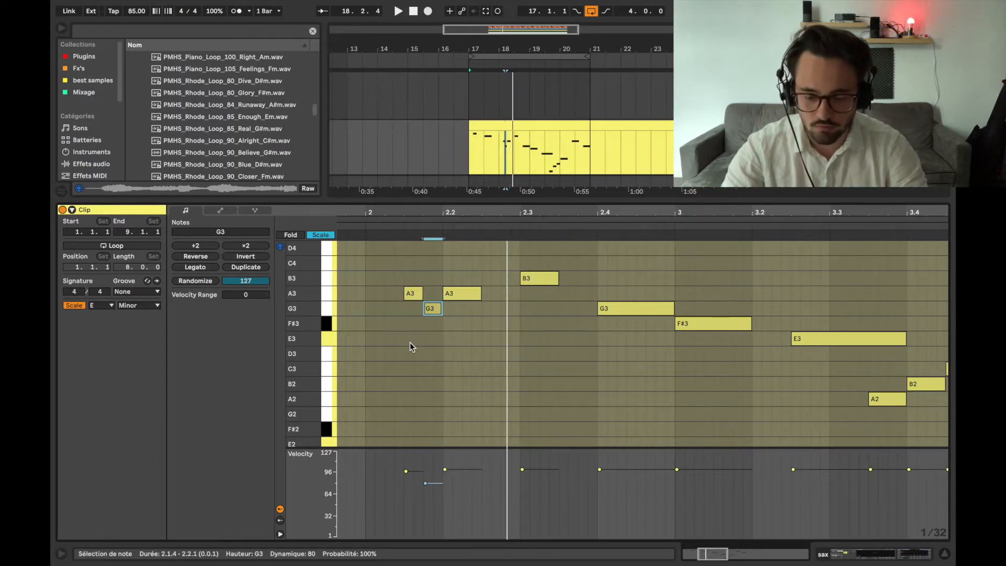
{"action": "left_click", "coordinate": [435, 483]}
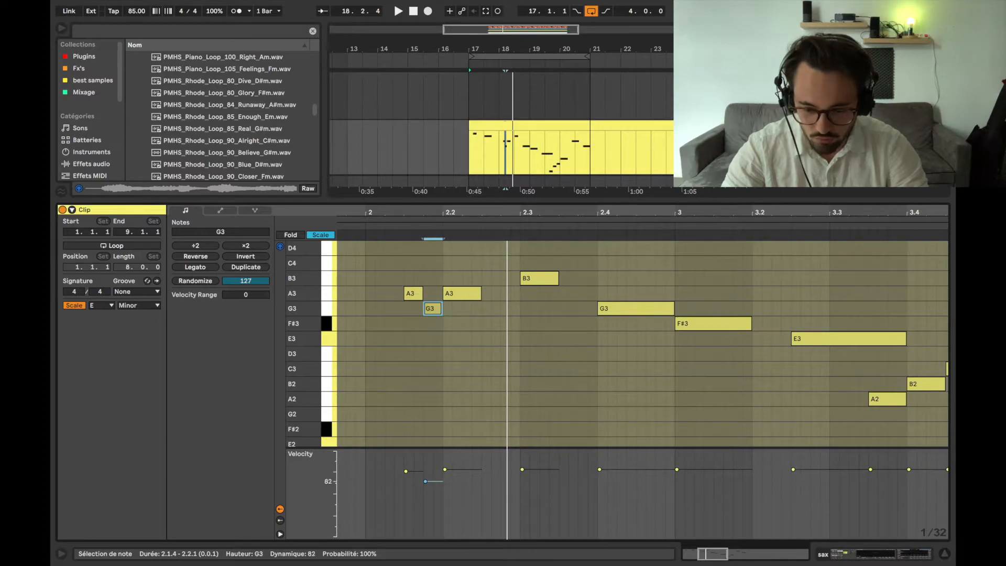
{"action": "left_click", "coordinate": [365, 227]}
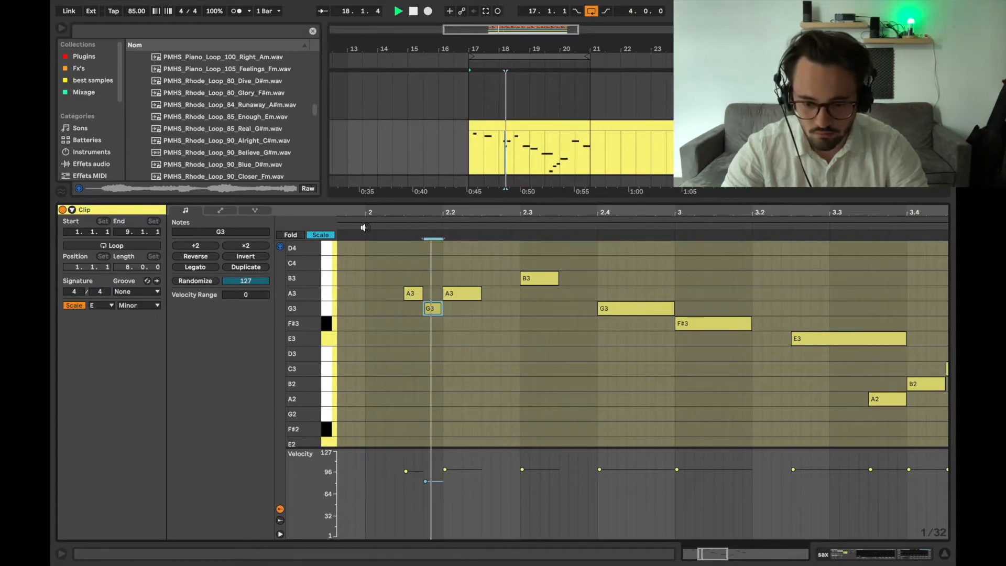
{"action": "key", "text": "space"}
Play the phrase further, soften the long E3 note in bar 3 to a velocity of about 85, and audition it from bar 3
{"action": "scroll", "coordinate": [456, 372], "scroll_direction": "down", "scroll_amount": 3}
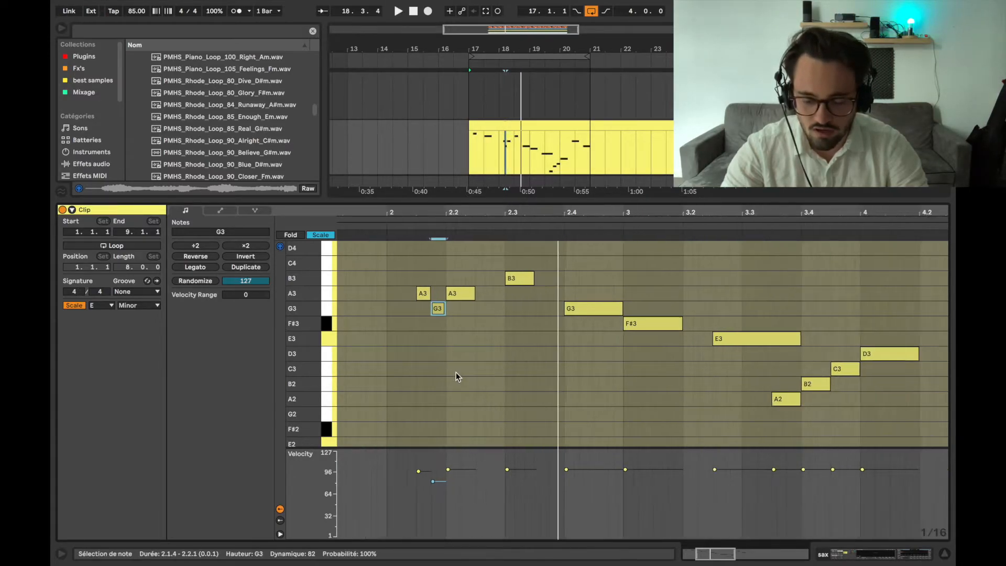
{"action": "scroll", "coordinate": [456, 372], "scroll_direction": "down", "scroll_amount": 5}
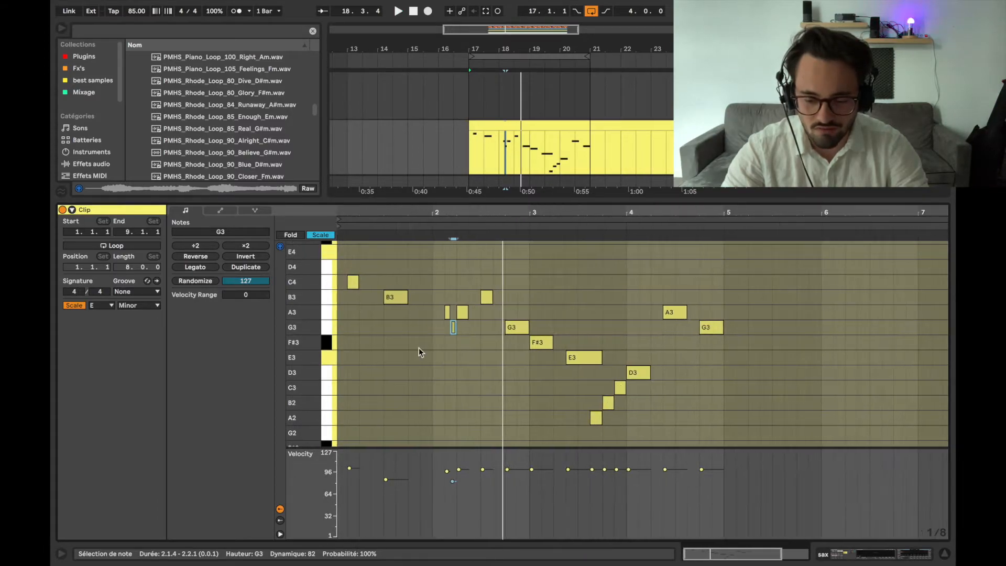
{"action": "scroll", "coordinate": [461, 338], "scroll_direction": "up", "scroll_amount": 3}
{"action": "scroll", "coordinate": [462, 337], "scroll_direction": "down", "scroll_amount": 5}
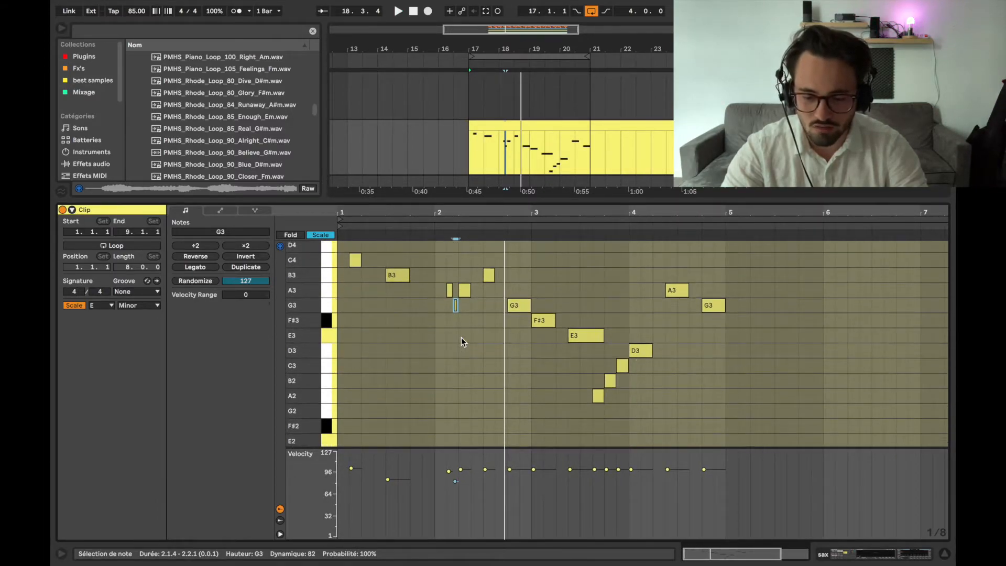
{"action": "scroll", "coordinate": [461, 338], "scroll_direction": "up", "scroll_amount": 1}
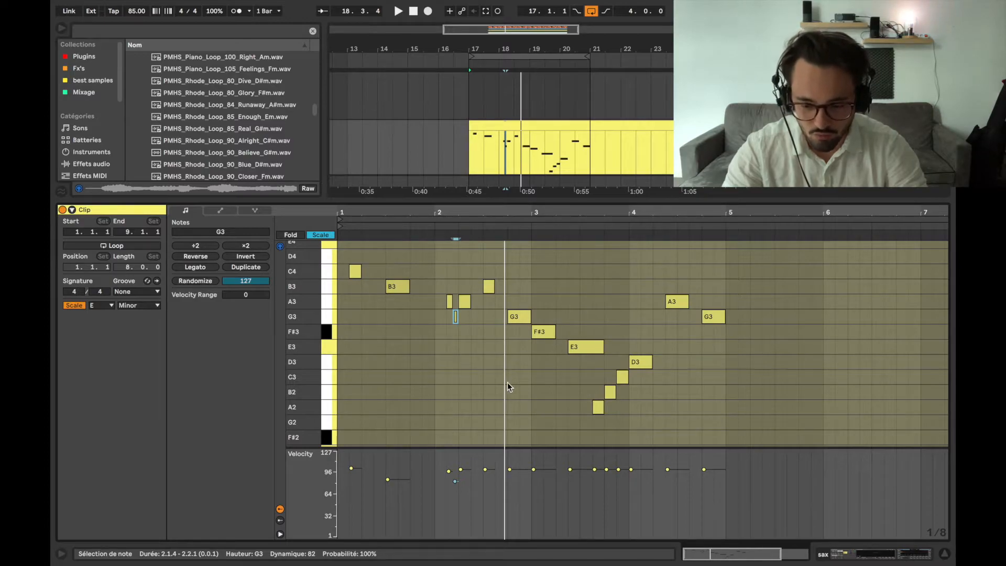
{"action": "scroll", "coordinate": [520, 364], "scroll_direction": "up", "scroll_amount": 5}
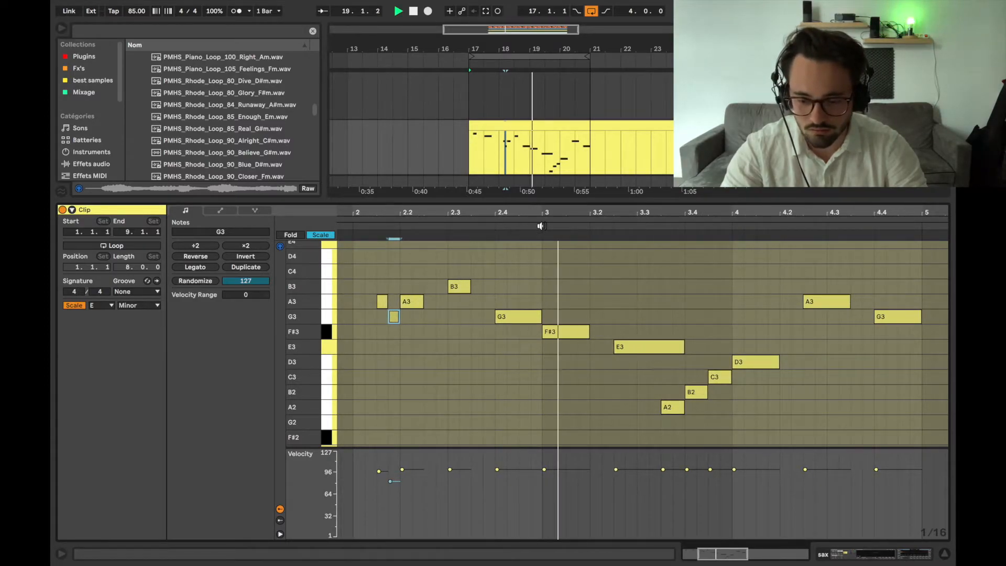
{"action": "scroll", "coordinate": [653, 366], "scroll_direction": "right", "scroll_amount": 2}
{"action": "scroll", "coordinate": [654, 366], "scroll_direction": "down", "scroll_amount": 1}
{"action": "left_click", "coordinate": [623, 339]}
{"action": "left_click_drag", "start_coordinate": [606, 469], "coordinate": [607, 479]}
{"action": "left_click", "coordinate": [519, 229]}
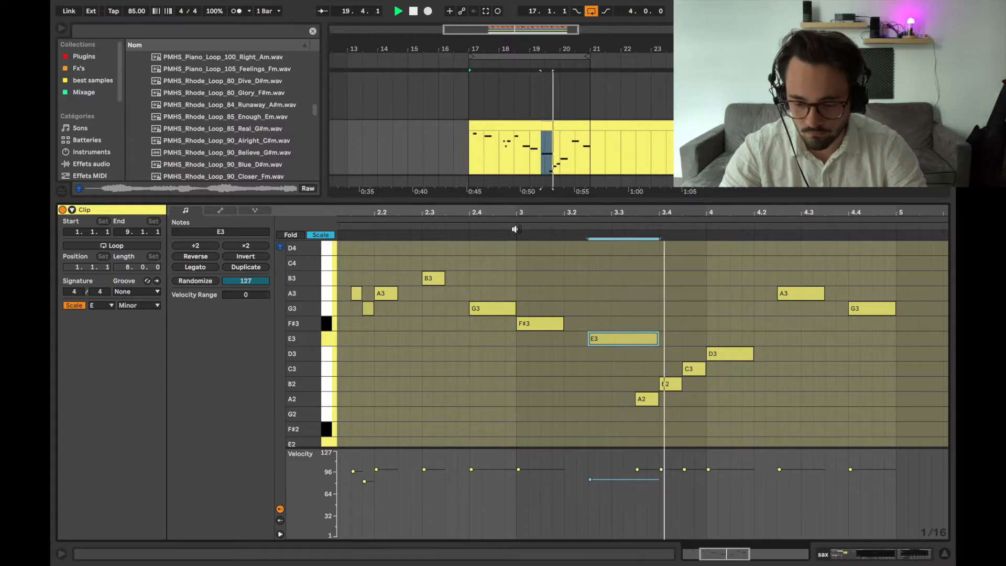
Soften the B2 note at 3.4, set the C3 at 3.4.3 to velocity 95, and audition the phrase through to the arrangement loop
{"action": "mouse_move", "coordinate": [661, 470]}
{"action": "left_mouse_down"}
{"action": "mouse_move", "coordinate": [661, 481]}
{"action": "mouse_move", "coordinate": [684, 472]}
{"action": "left_mouse_up"}
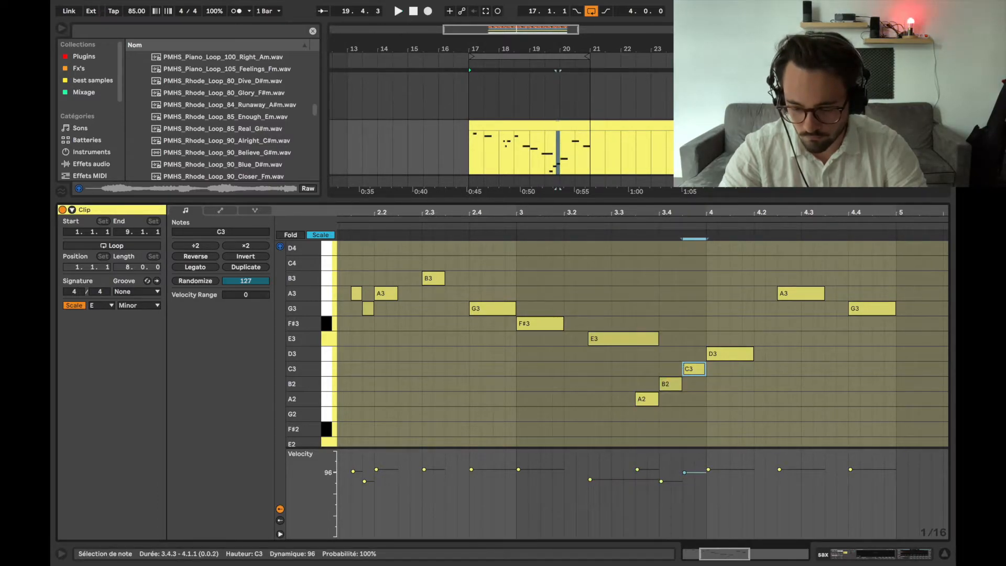
{"action": "left_click", "coordinate": [581, 225]}
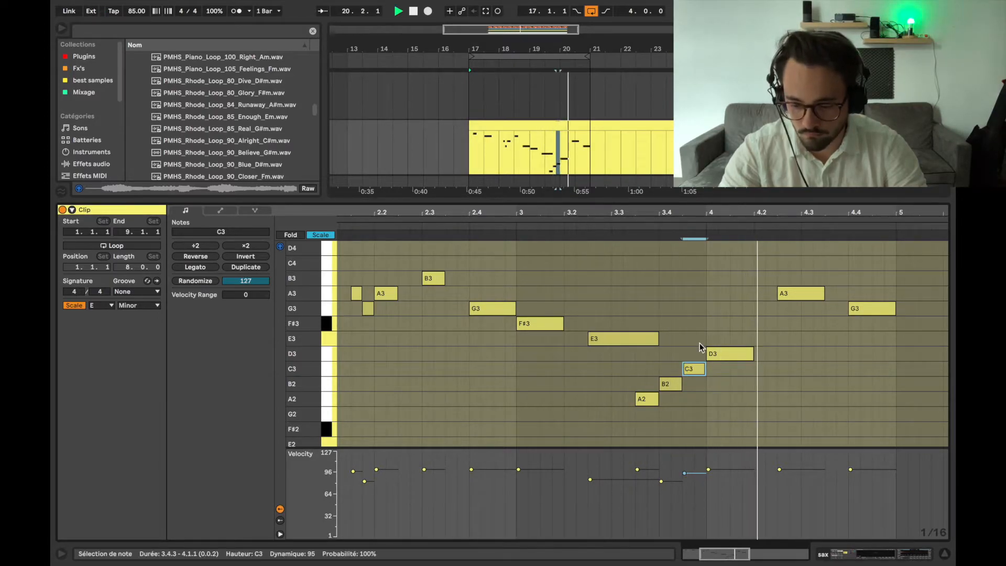
{"action": "scroll", "coordinate": [743, 373], "scroll_direction": "down", "scroll_amount": 5}
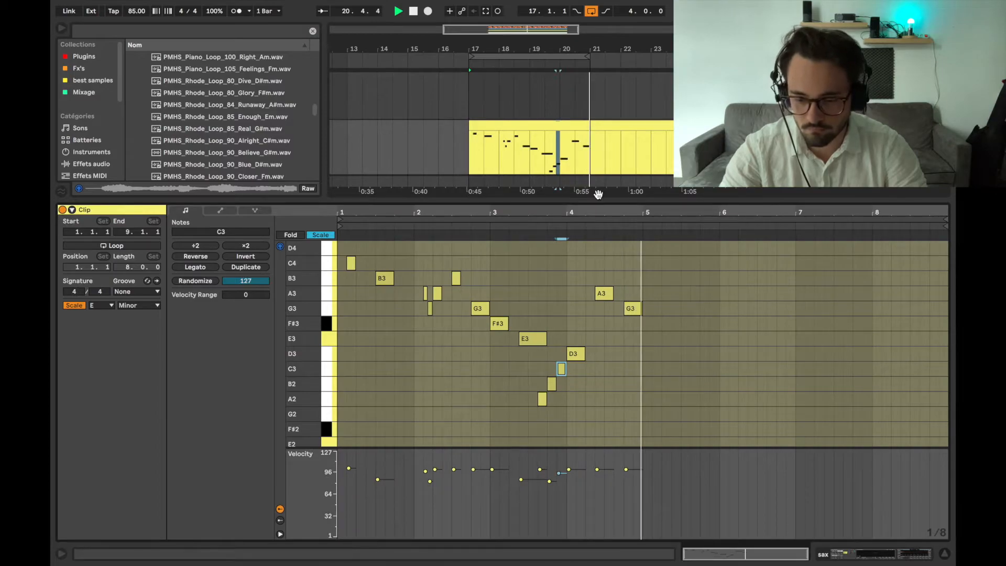
{"action": "key", "text": "super+alt+l"}
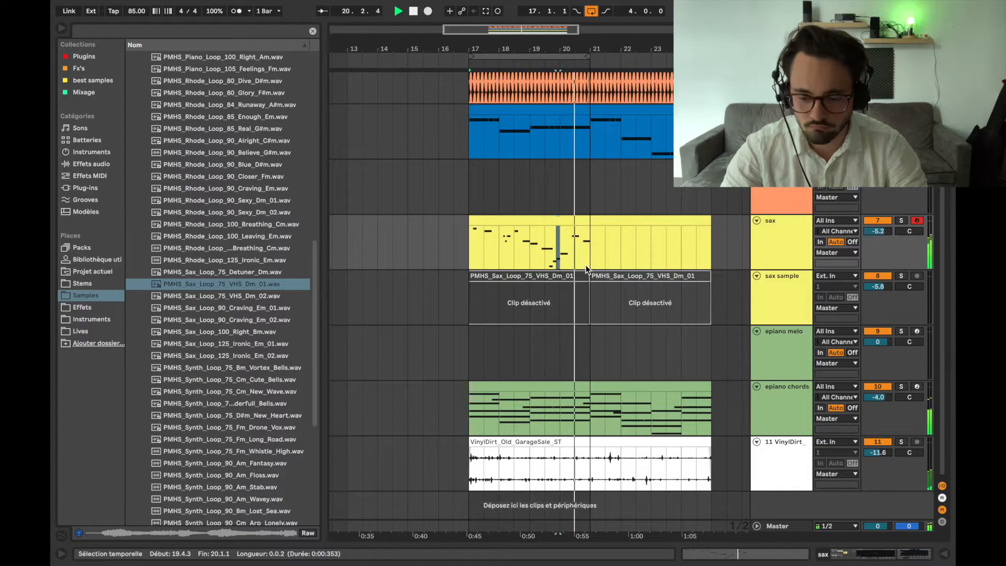
{"action": "key", "text": "space"}
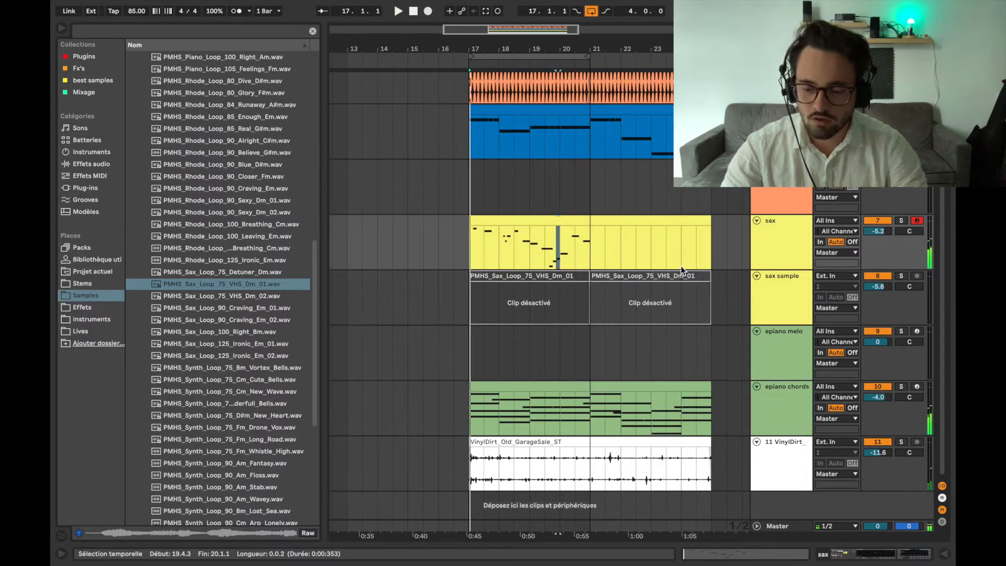
Put the sax sample track's kick-sidechained Compressor after the Hybrid Reverb on the sax track and enable it
{"action": "left_click", "coordinate": [779, 259]}
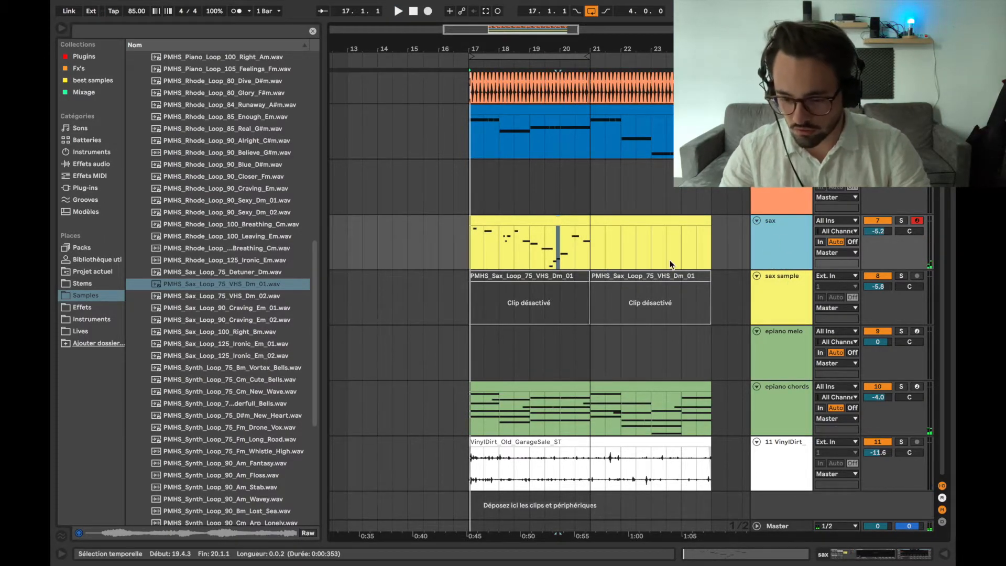
{"action": "left_click", "coordinate": [868, 557]}
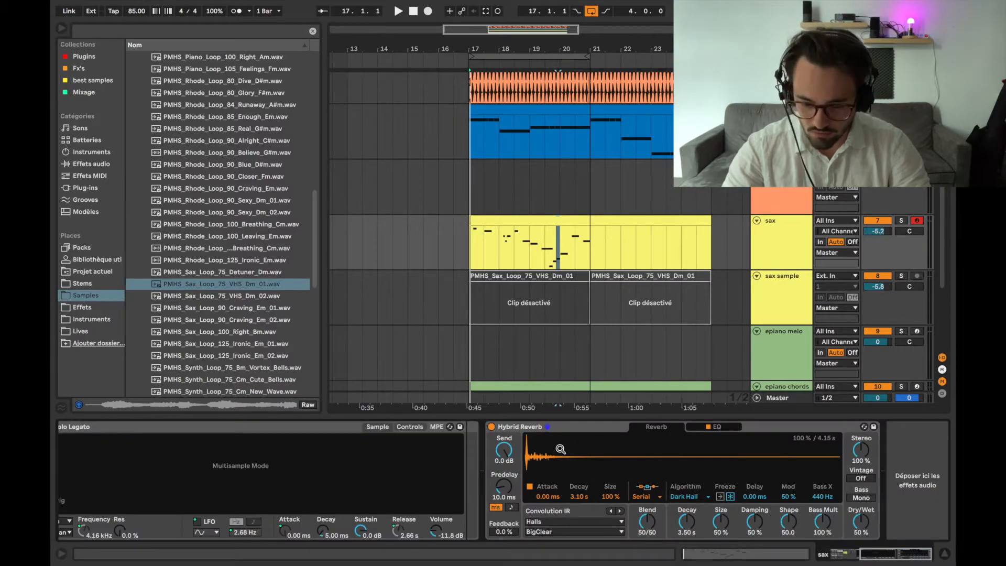
{"action": "scroll", "coordinate": [561, 449], "scroll_direction": "left", "scroll_amount": 5}
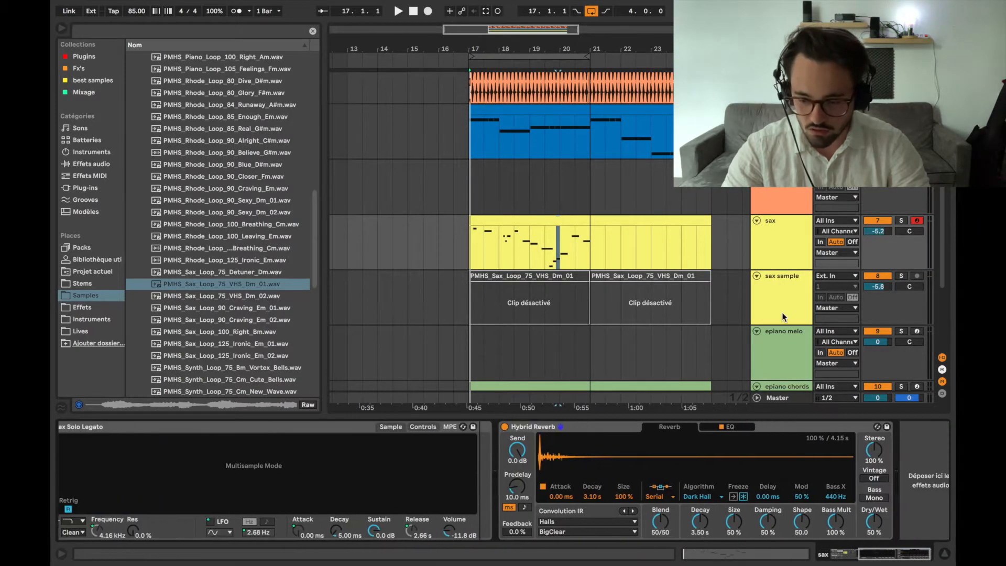
{"action": "left_click", "coordinate": [782, 288]}
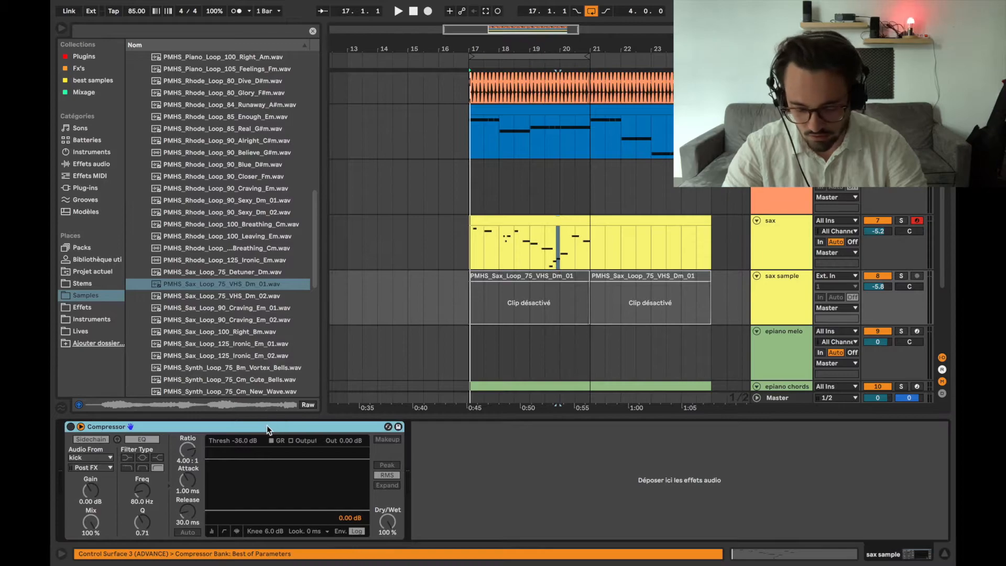
{"action": "left_click_drag", "start_coordinate": [266, 426], "coordinate": [640, 255]}
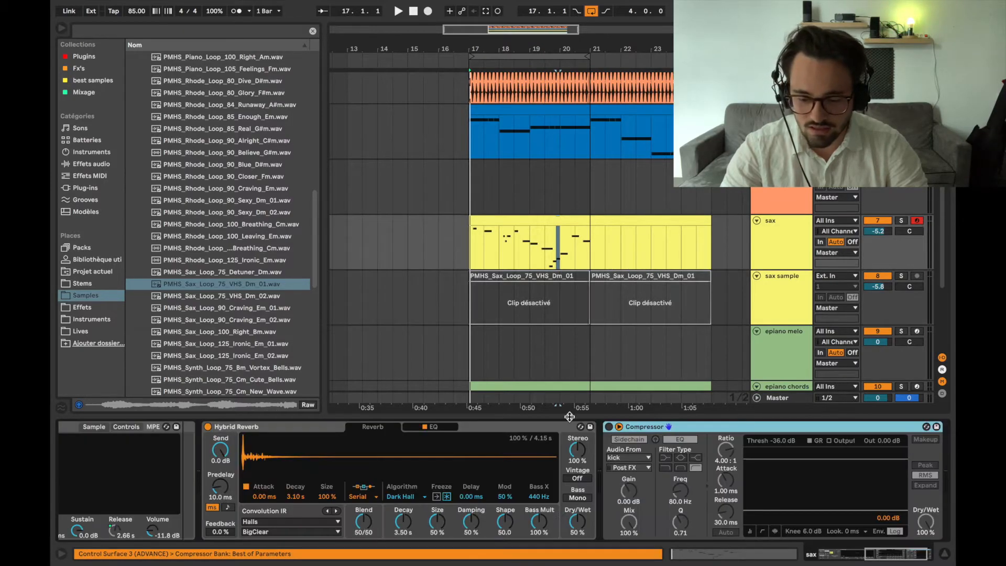
{"action": "scroll", "coordinate": [643, 467], "scroll_direction": "right", "scroll_amount": 3}
{"action": "left_click", "coordinate": [546, 427]}
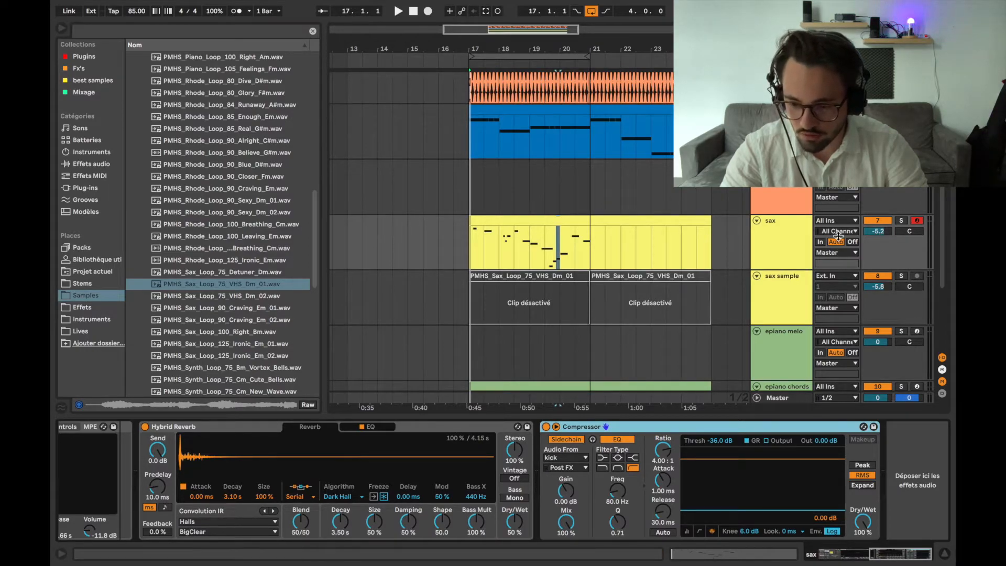
Compare the sax phrase from bar 17 with the sidechain Compressor active and bypassed, then leave it enabled
{"action": "left_click", "coordinate": [473, 262]}
{"action": "key", "text": "space"}
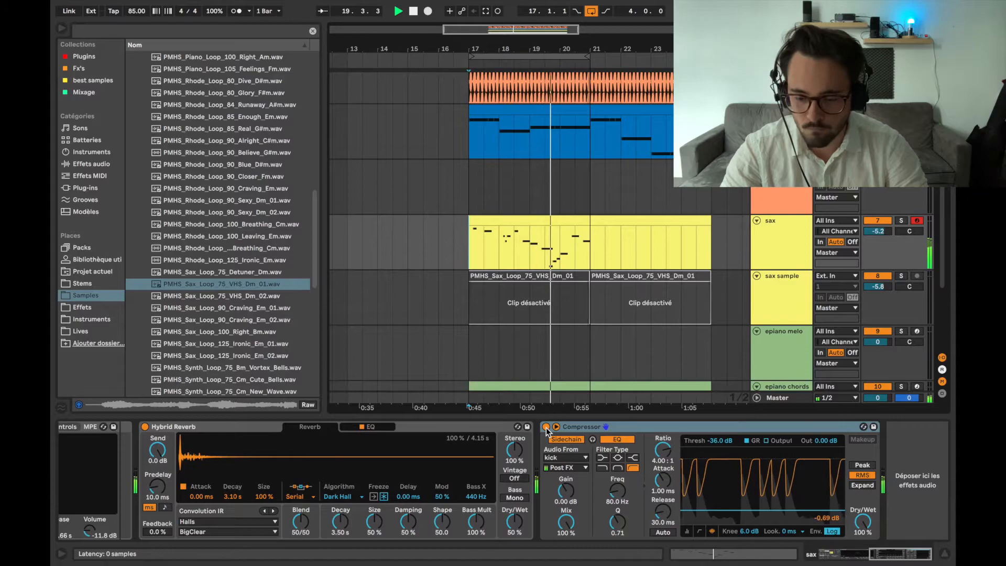
{"action": "key", "text": "space"}
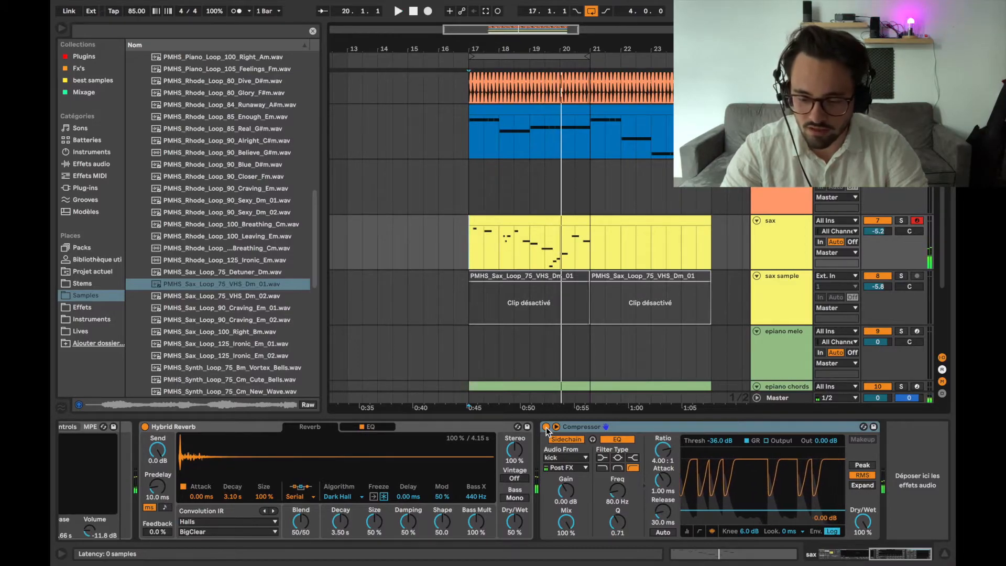
{"action": "left_click", "coordinate": [546, 428]}
{"action": "key", "text": "space"}
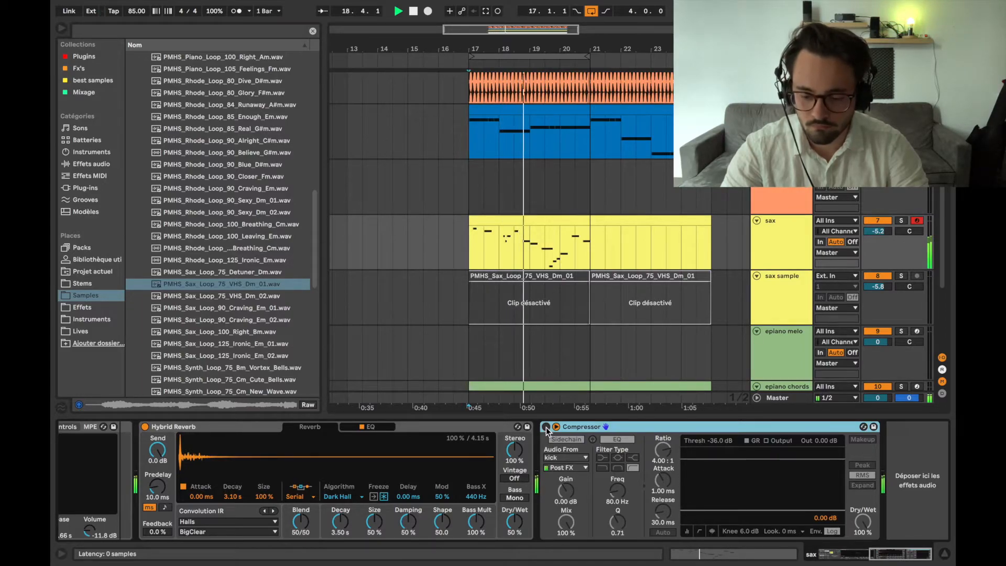
{"action": "key", "text": "space"}
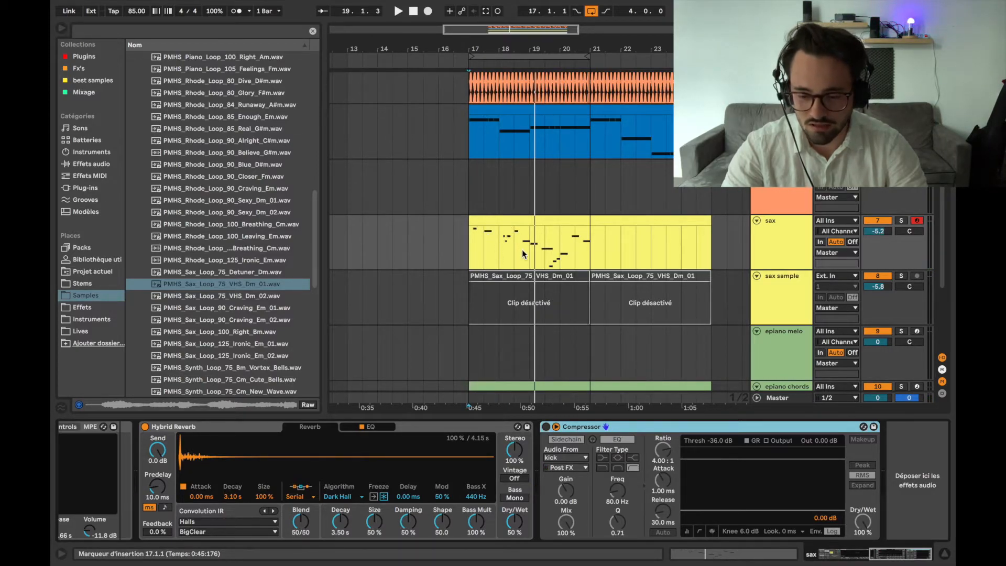
{"action": "scroll", "coordinate": [514, 244], "scroll_direction": "up", "scroll_amount": 5}
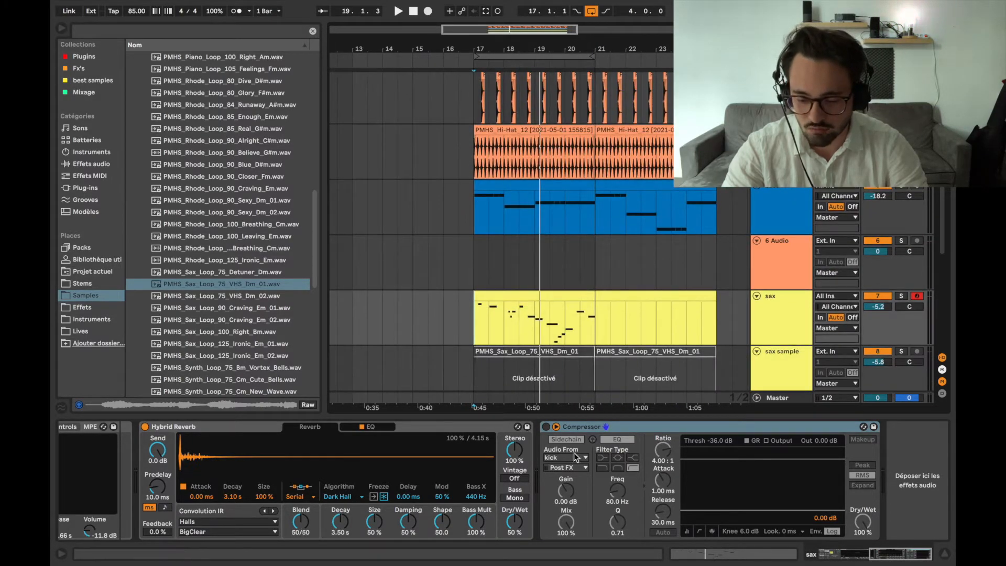
{"action": "scroll", "coordinate": [543, 320], "scroll_direction": "down", "scroll_amount": 2}
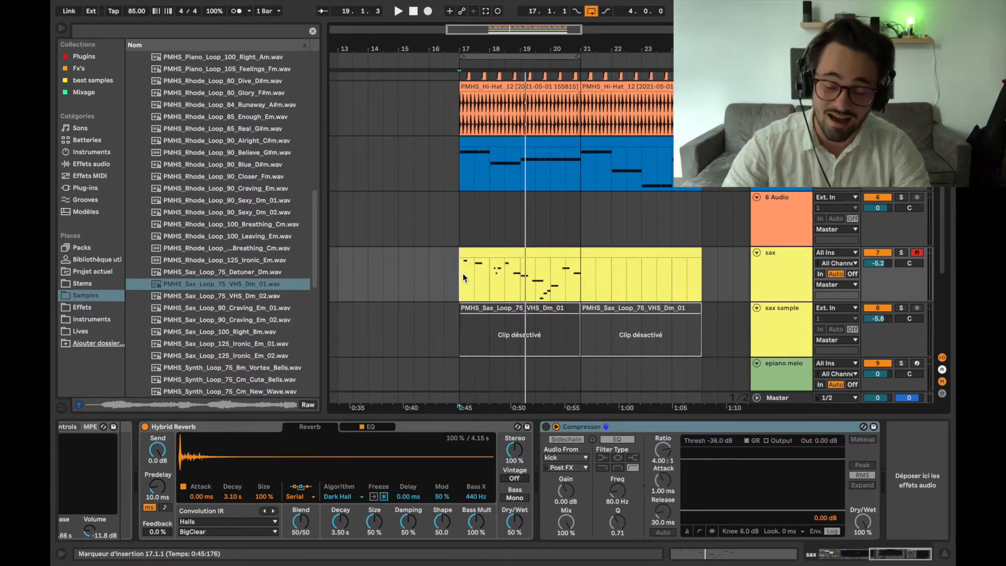
{"action": "key", "text": "space"}
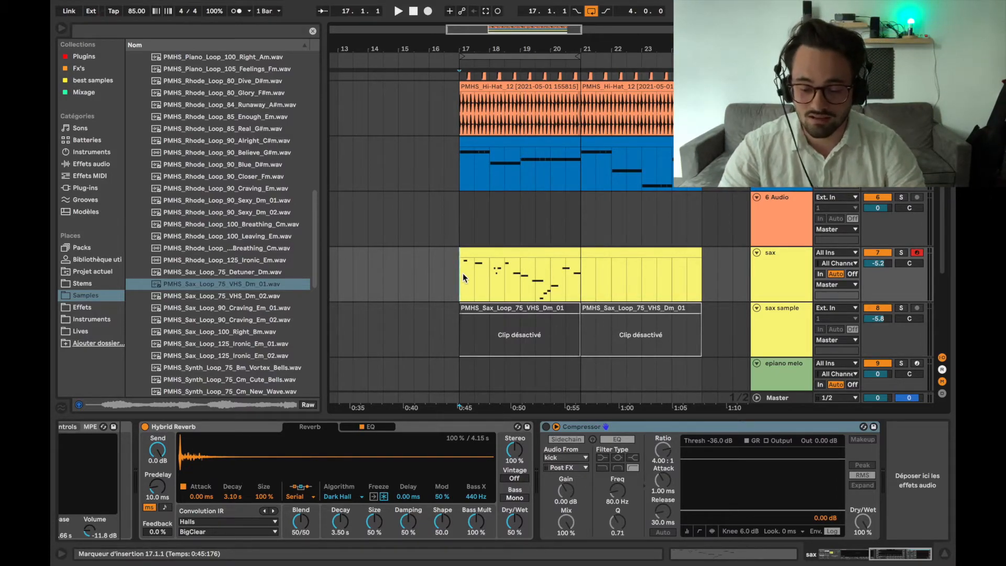
{"action": "left_click", "coordinate": [546, 427]}
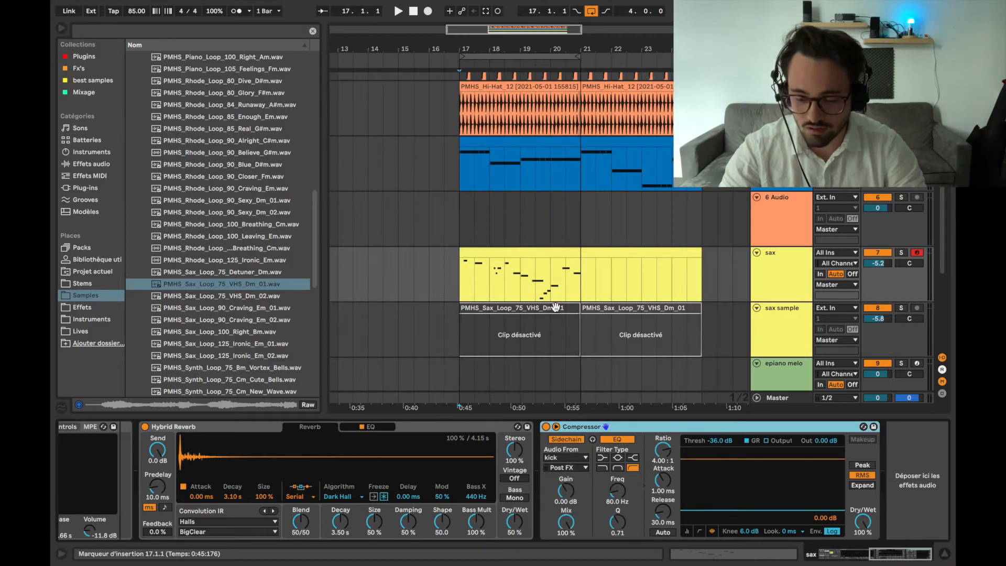
Loop the section from bar 21 and try PMHS_Keys_Loop_100_Stay_A#m.wav as a MIDI clip there on the sax track
{"action": "scroll", "coordinate": [555, 308], "scroll_direction": "down", "scroll_amount": 1}
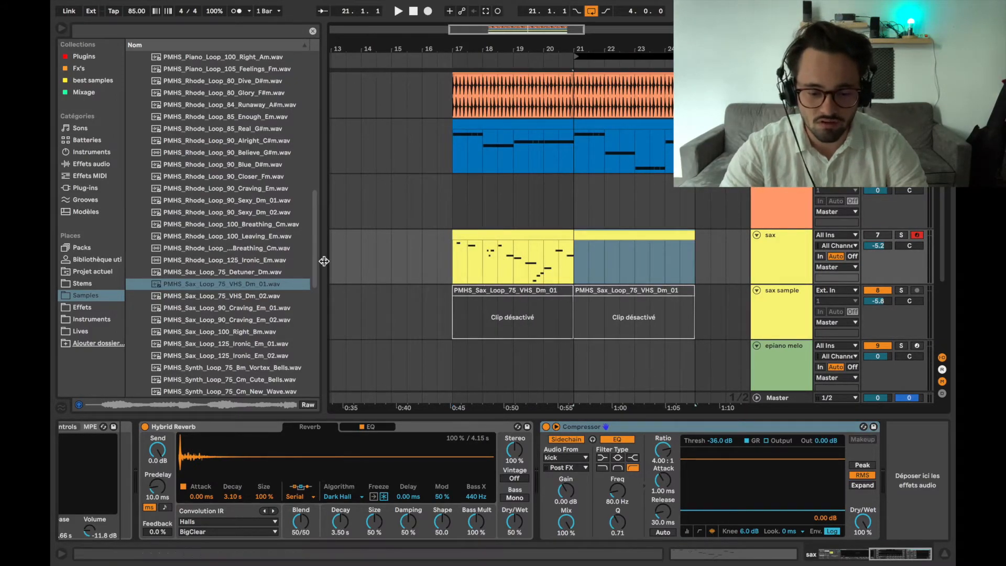
{"action": "scroll", "coordinate": [225, 215], "scroll_direction": "up", "scroll_amount": 8}
{"action": "scroll", "coordinate": [230, 219], "scroll_direction": "up", "scroll_amount": 3}
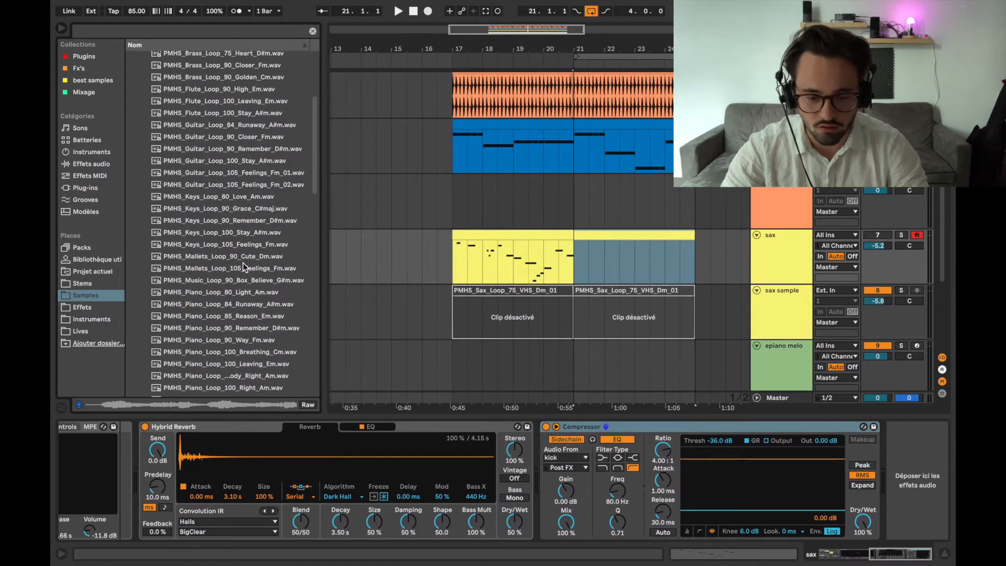
{"action": "left_click", "coordinate": [226, 234]}
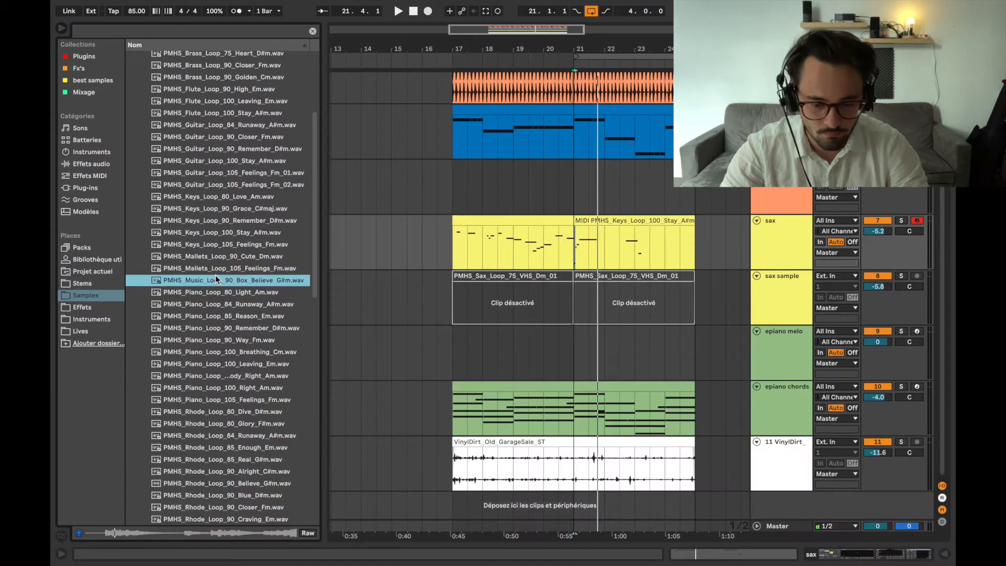
Convert PMHS_Music_Loop_90_Box_Believe_G#m.wav to melody MIDI at bar 21 of the sax track and play it back
{"action": "left_click_drag", "start_coordinate": [208, 281], "coordinate": [573, 235]}
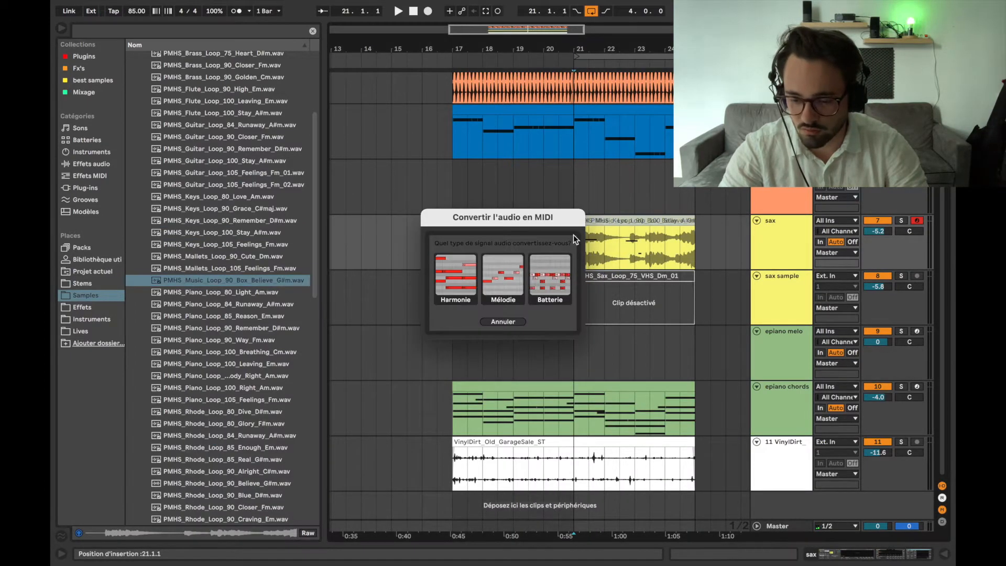
{"action": "left_click", "coordinate": [500, 277]}
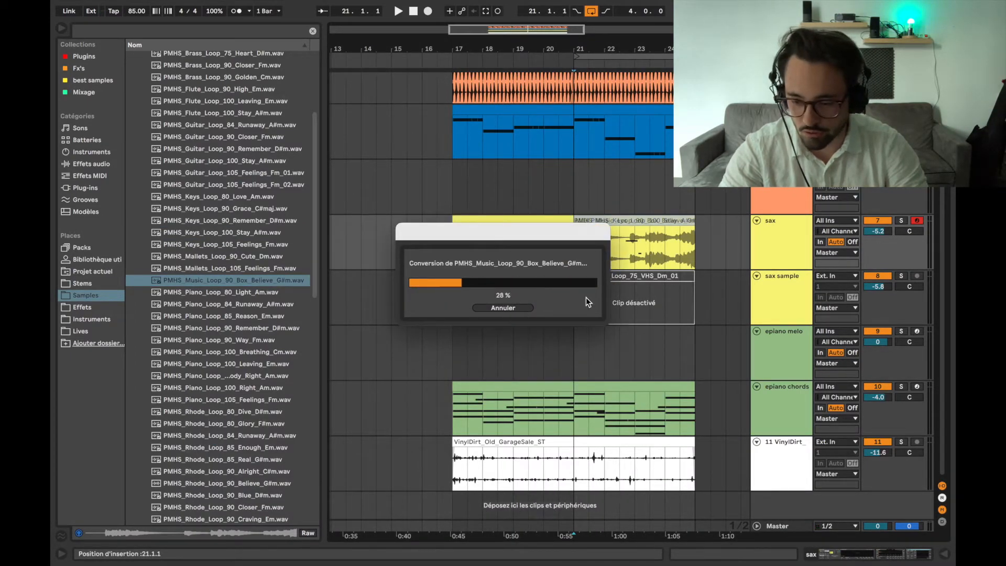
{"action": "key", "text": "space"}
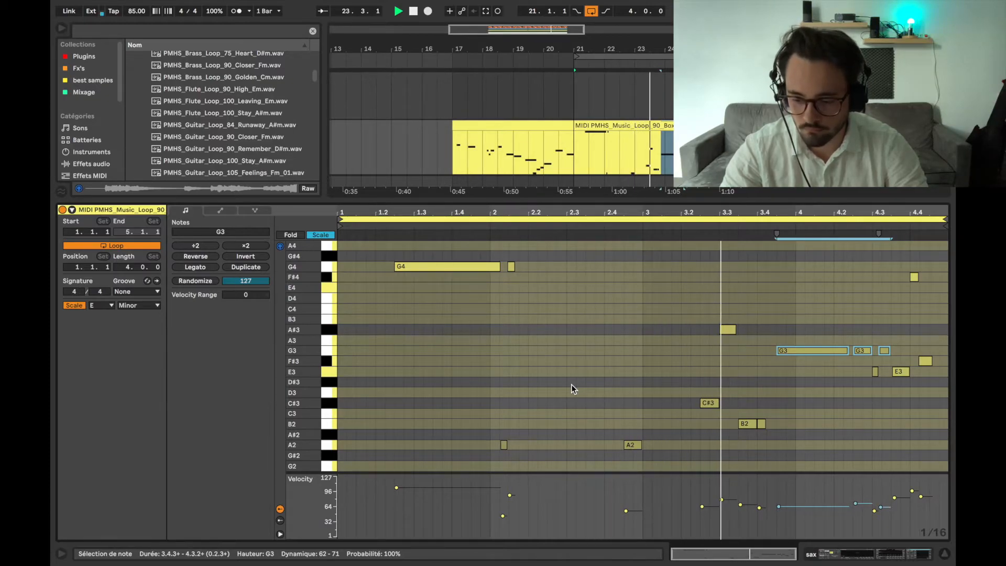
Stop playback and raise the off-scale C#3 note in bar 3 of the converted clip to D3
{"action": "key", "text": "space"}
{"action": "left_click", "coordinate": [713, 403]}
{"action": "key", "text": "Up"}
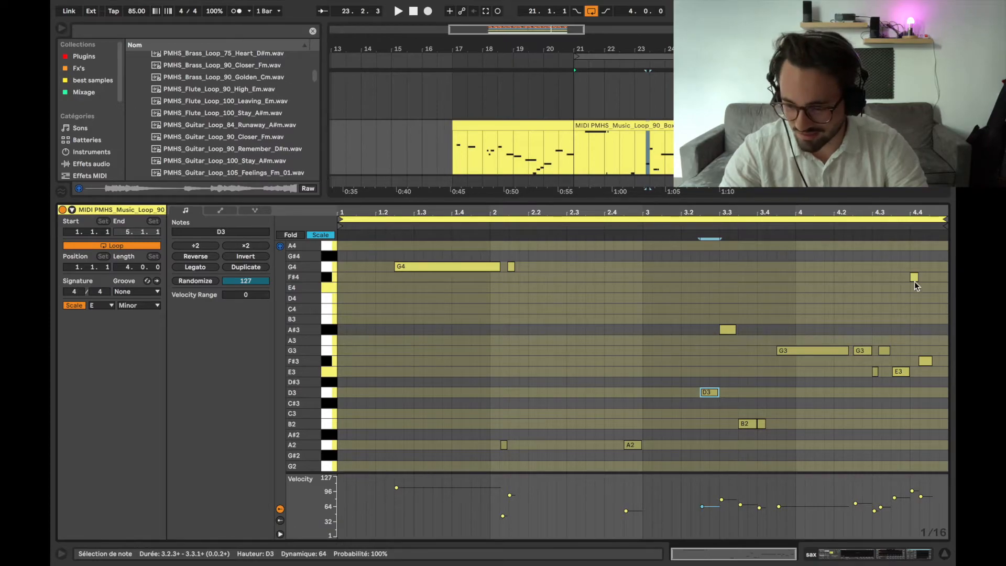
Raise the off-scale A#3 note in bar 3 to B3 and limit the note grid to E minor scale pitches
{"action": "left_click", "coordinate": [732, 331]}
{"action": "key", "text": "Up"}
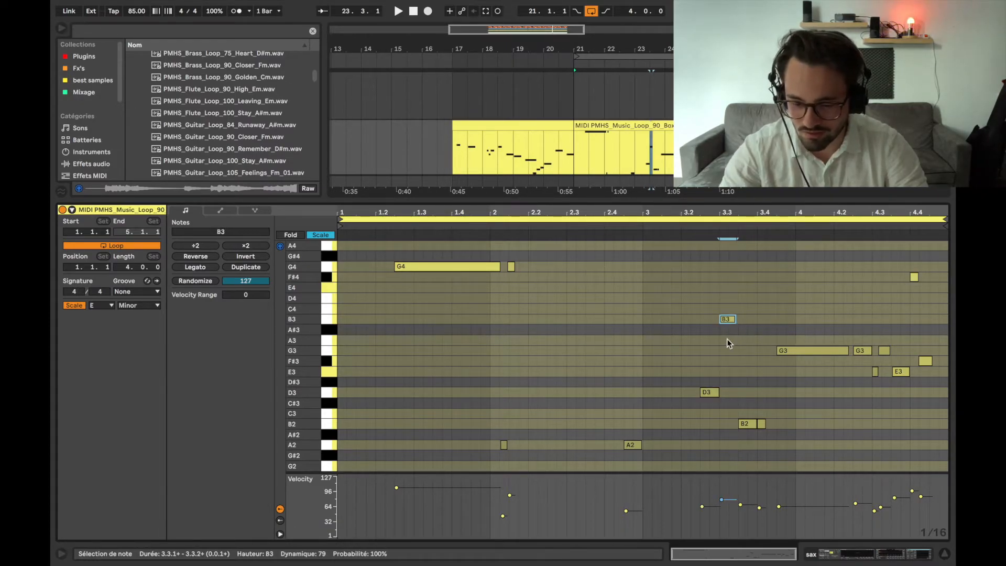
{"action": "left_click", "coordinate": [321, 236]}
{"action": "left_click", "coordinate": [464, 378]}
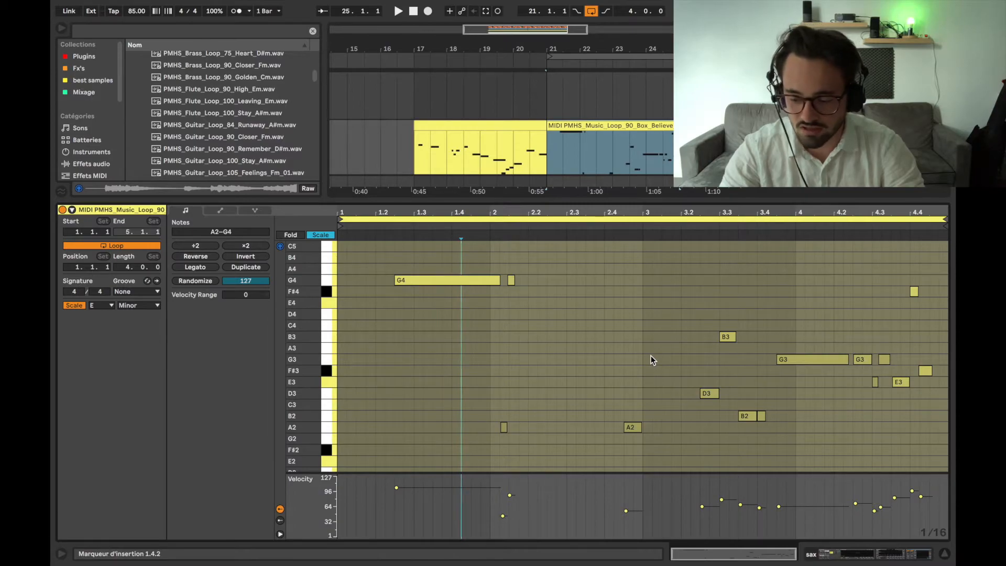
{"action": "scroll", "coordinate": [690, 360], "scroll_direction": "up", "scroll_amount": 1}
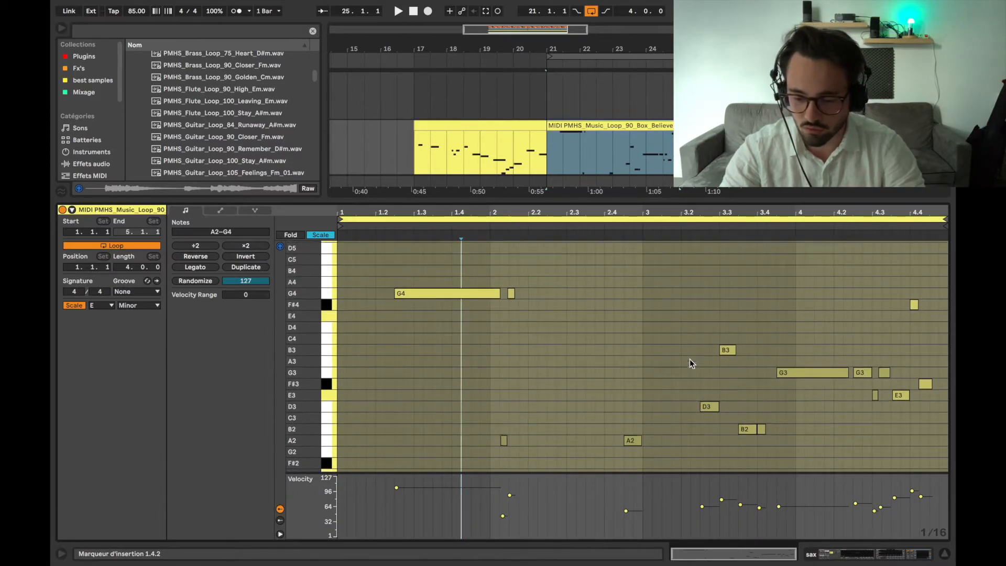
{"action": "scroll", "coordinate": [690, 360], "scroll_direction": "down", "scroll_amount": 1}
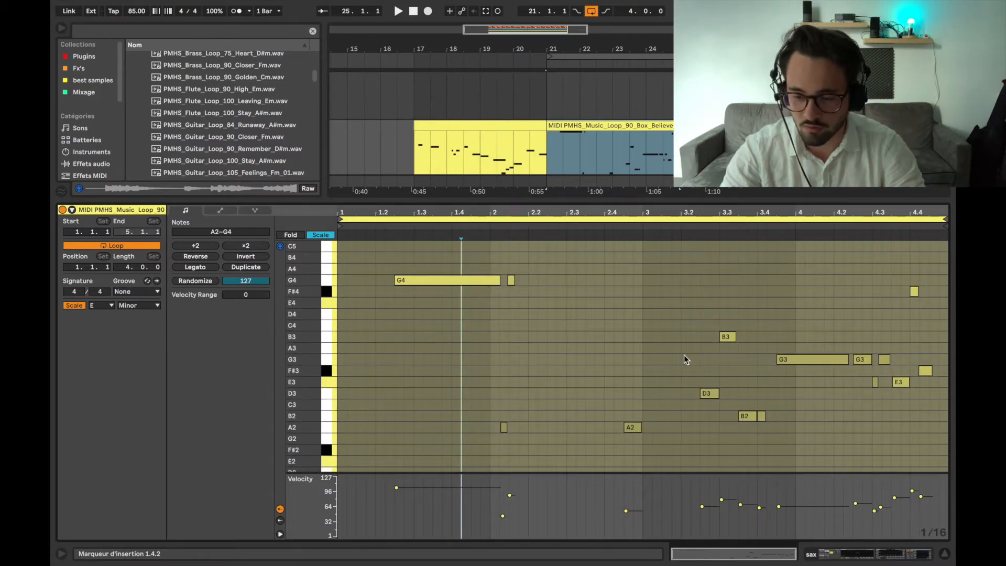
Play back the corrected melody clip on the sax track, stop it and place the insertion marker at 23.3.1
{"action": "left_click", "coordinate": [620, 148]}
{"action": "left_click", "coordinate": [612, 151]}
{"action": "key", "text": "space"}
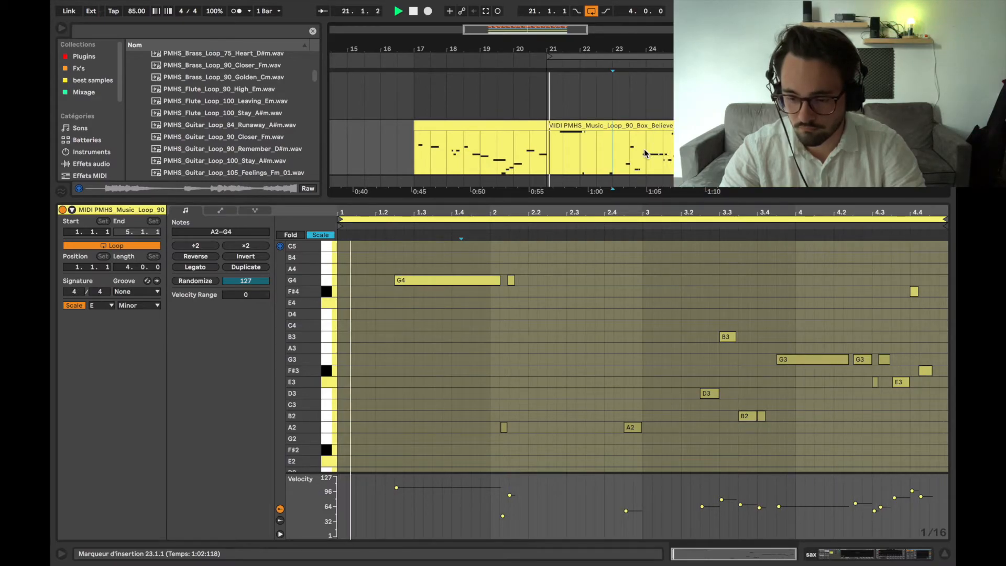
{"action": "key", "text": "space"}
{"action": "left_click", "coordinate": [631, 152]}
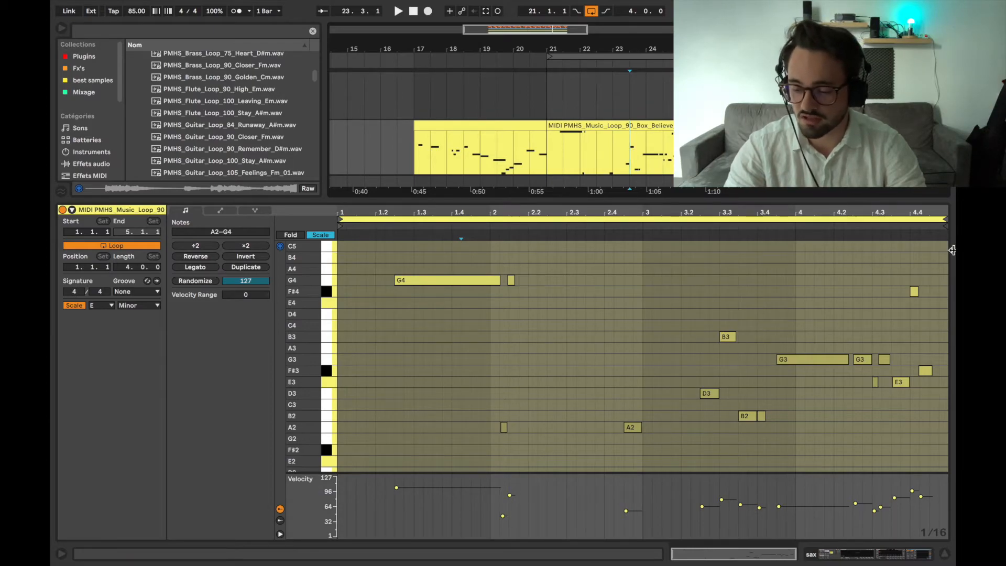
Raise the velocities of all notes in bars 3 and 4 of the clip to between 77 and 113 and audition them
{"action": "left_click_drag", "start_coordinate": [645, 450], "coordinate": [924, 287]}
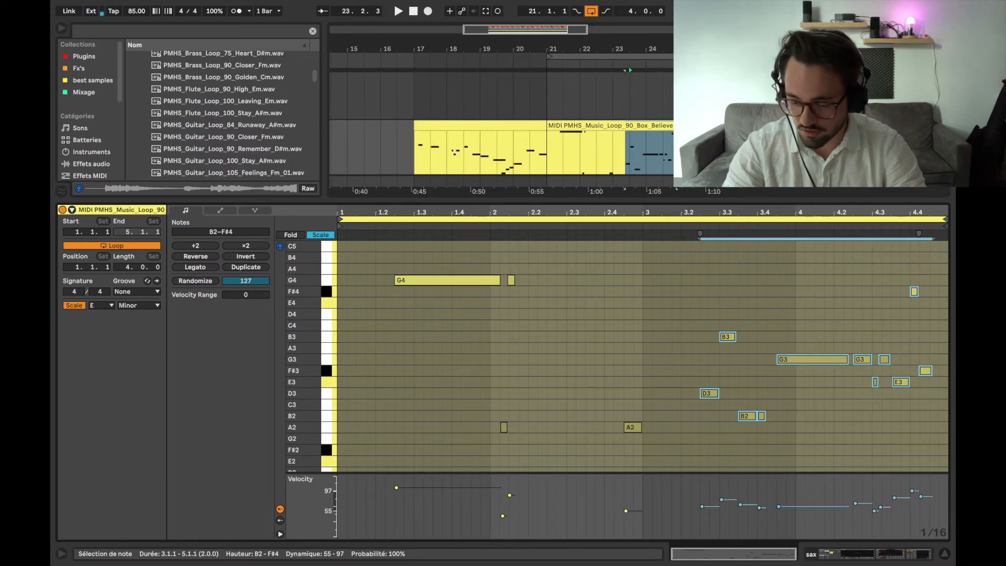
{"action": "left_click_drag", "start_coordinate": [809, 507], "coordinate": [810, 493]}
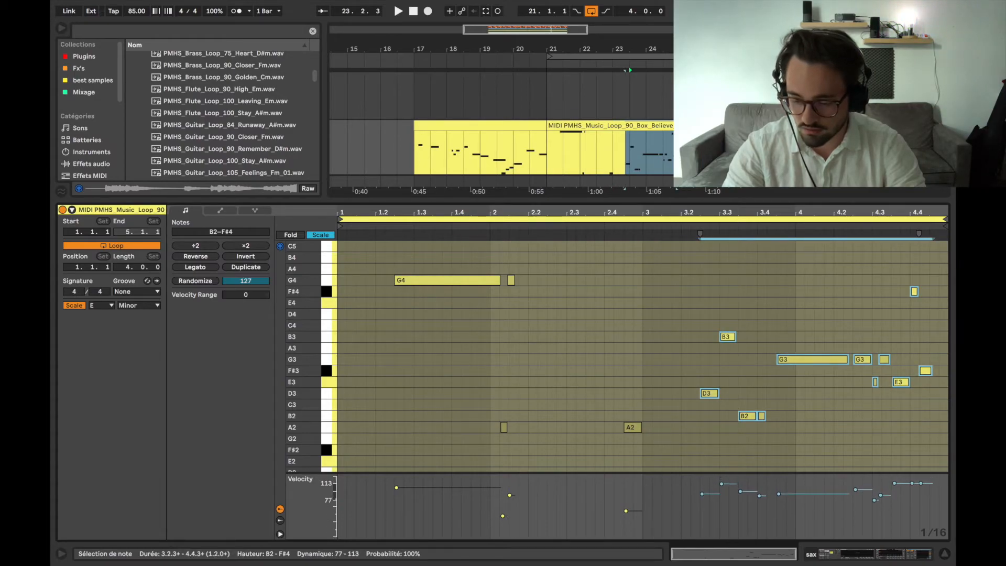
{"action": "left_click", "coordinate": [624, 163]}
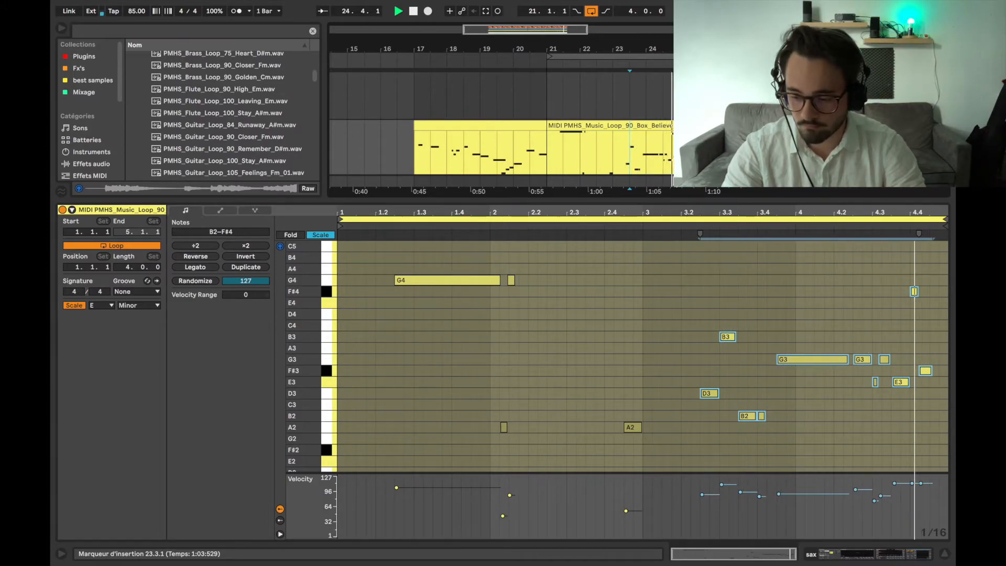
{"action": "key", "text": "space"}
{"action": "left_click", "coordinate": [634, 386]}
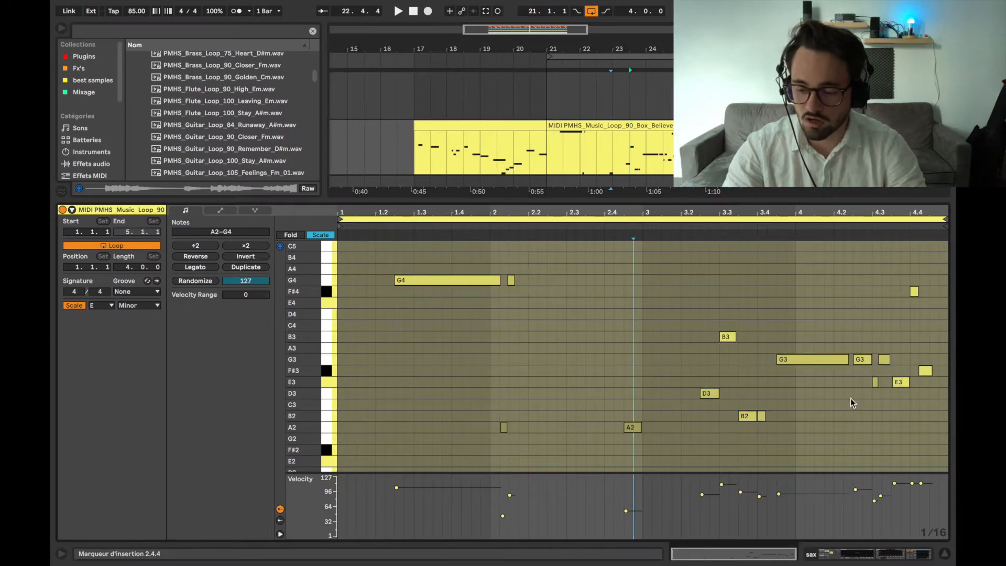
{"action": "left_click", "coordinate": [641, 344]}
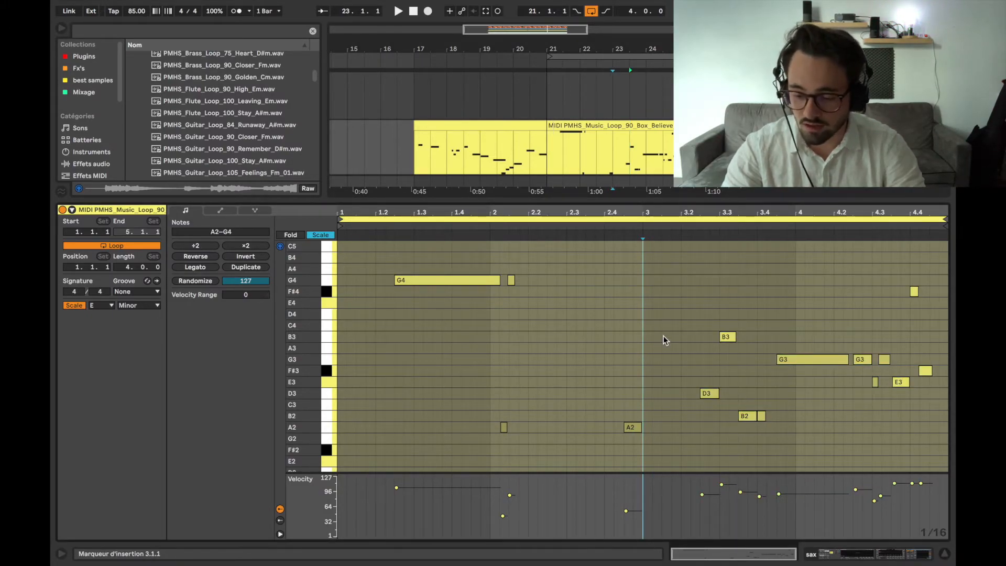
Leave the note editor and reactivate both PMHS_Sax_Loop_75_VHS_Dm_01 clips on the sax sample track
{"action": "scroll", "coordinate": [634, 336], "scroll_direction": "up", "scroll_amount": 3}
{"action": "scroll", "coordinate": [634, 336], "scroll_direction": "right", "scroll_amount": 3}
{"action": "scroll", "coordinate": [635, 336], "scroll_direction": "right", "scroll_amount": 1}
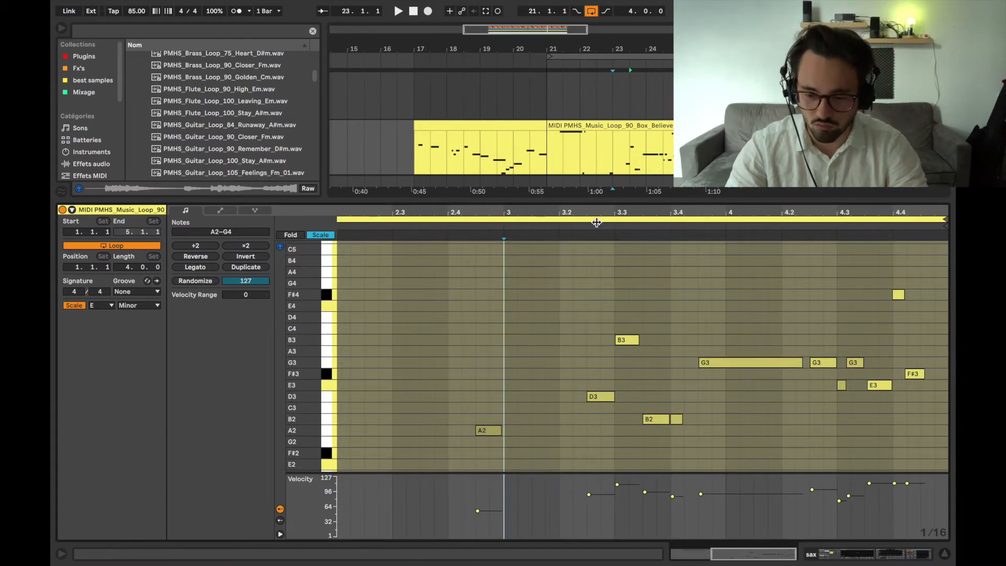
{"action": "key", "text": "super+alt+l"}
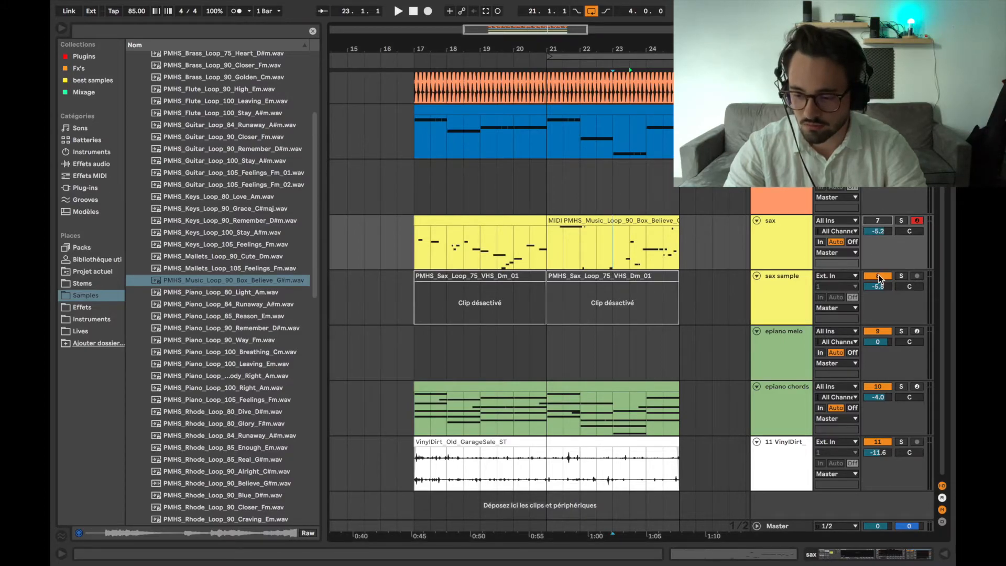
{"action": "left_click_drag", "start_coordinate": [691, 306], "coordinate": [409, 299]}
{"action": "key", "text": "0"}
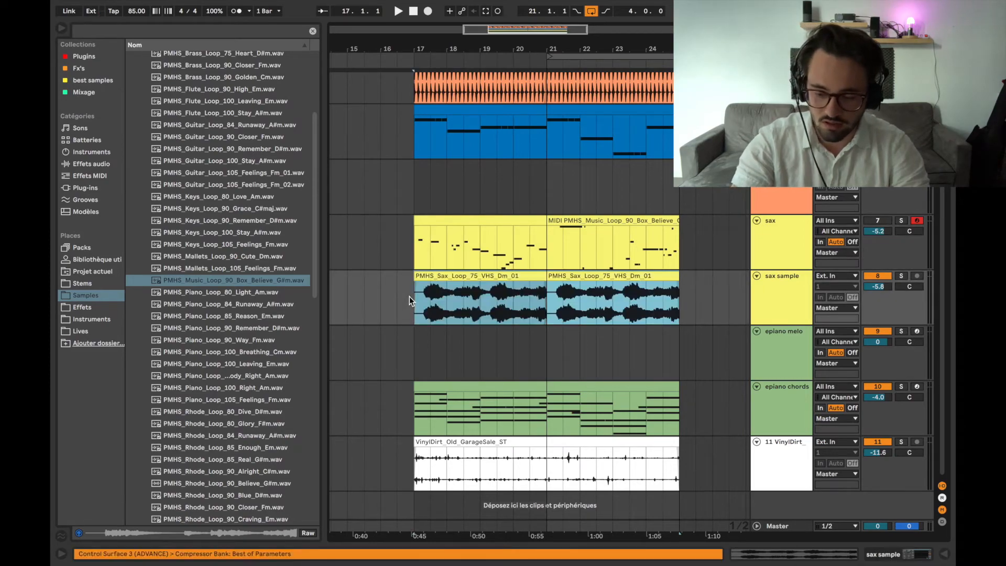
Play the arrangement from bar 17 and lower the sax sample track's volume to -9.8 dB
{"action": "scroll", "coordinate": [471, 282], "scroll_direction": "up", "scroll_amount": 3}
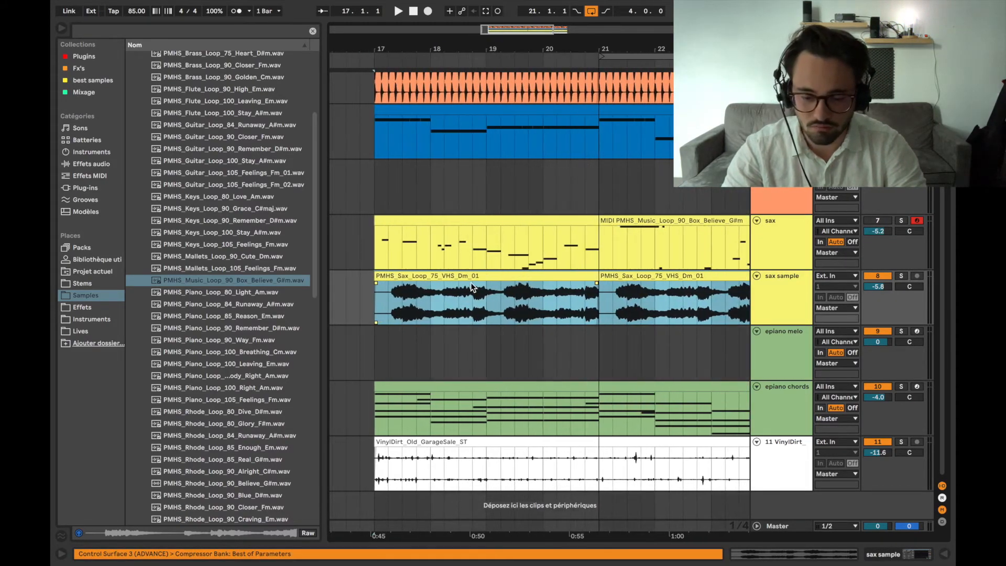
{"action": "left_click", "coordinate": [383, 306]}
{"action": "scroll", "coordinate": [385, 315], "scroll_direction": "up", "scroll_amount": 2}
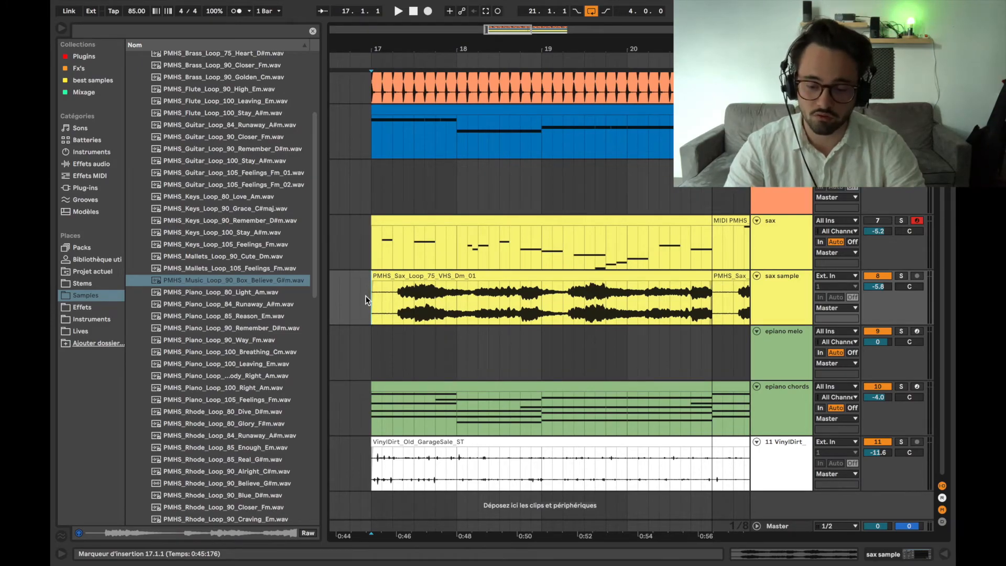
{"action": "key", "text": "space"}
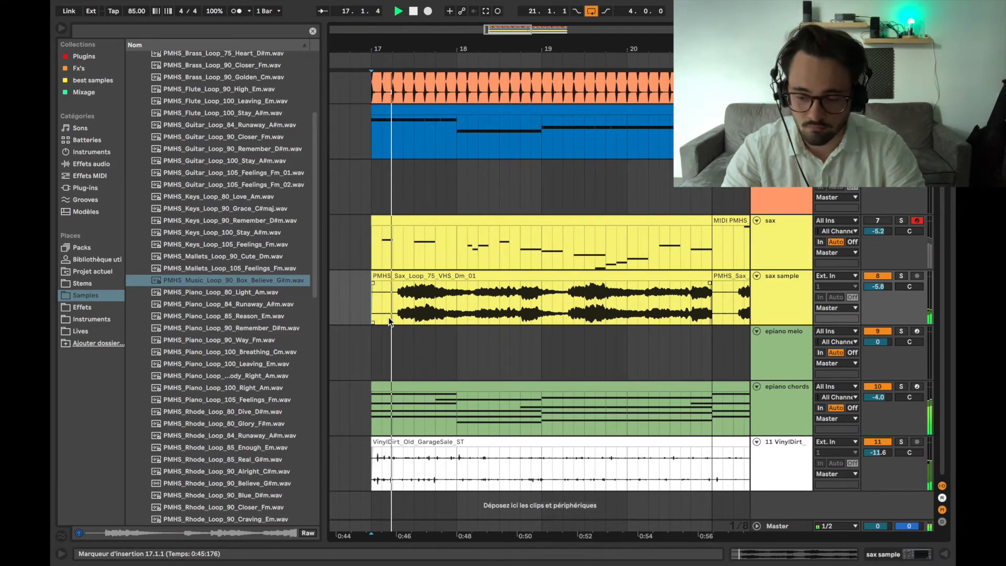
{"action": "left_click_drag", "start_coordinate": [878, 287], "coordinate": [878, 308]}
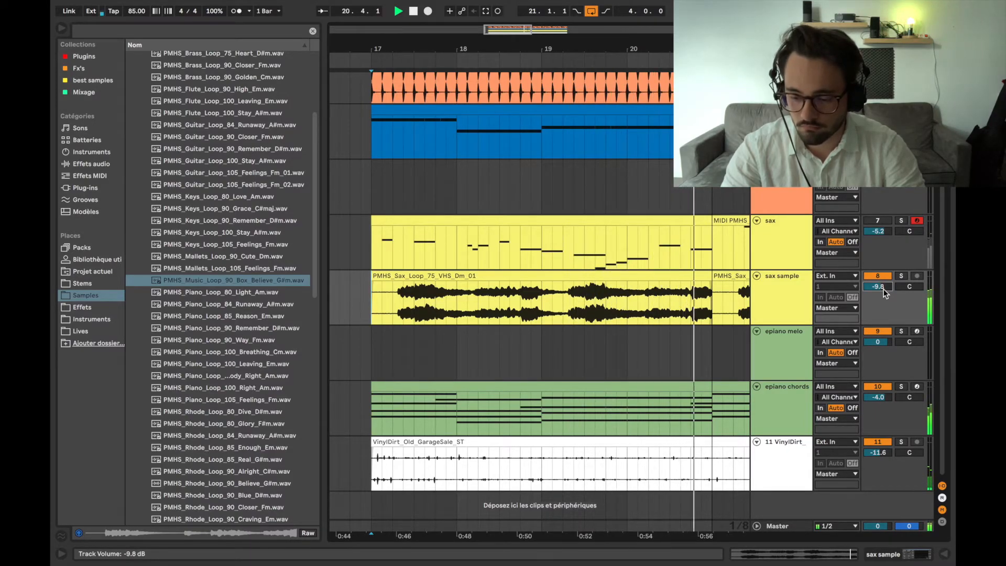
{"action": "key", "text": "space"}
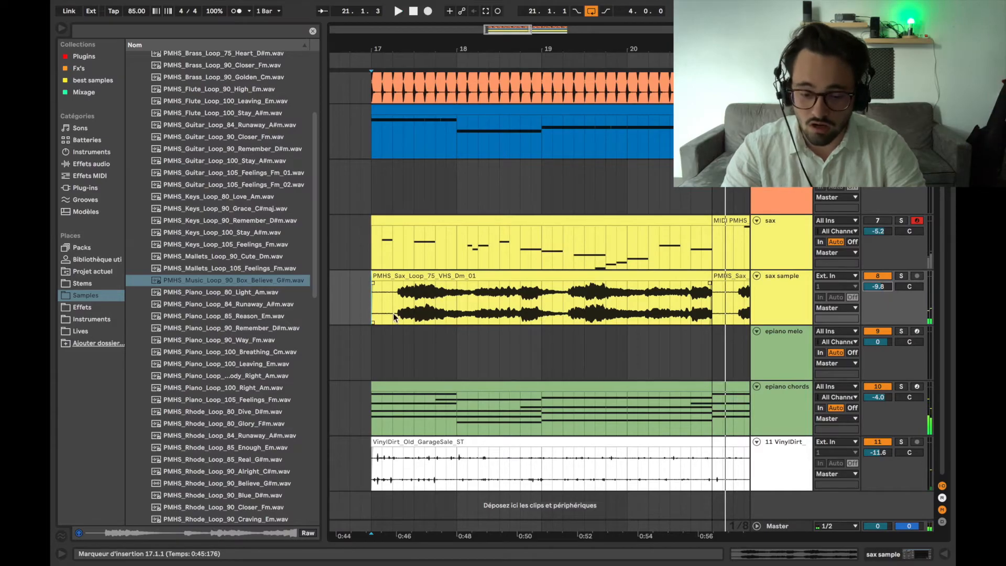
Trim the silence at the start of the first sax sample clip so it begins at 17.2.2
{"action": "scroll", "coordinate": [397, 312], "scroll_direction": "down", "scroll_amount": 5}
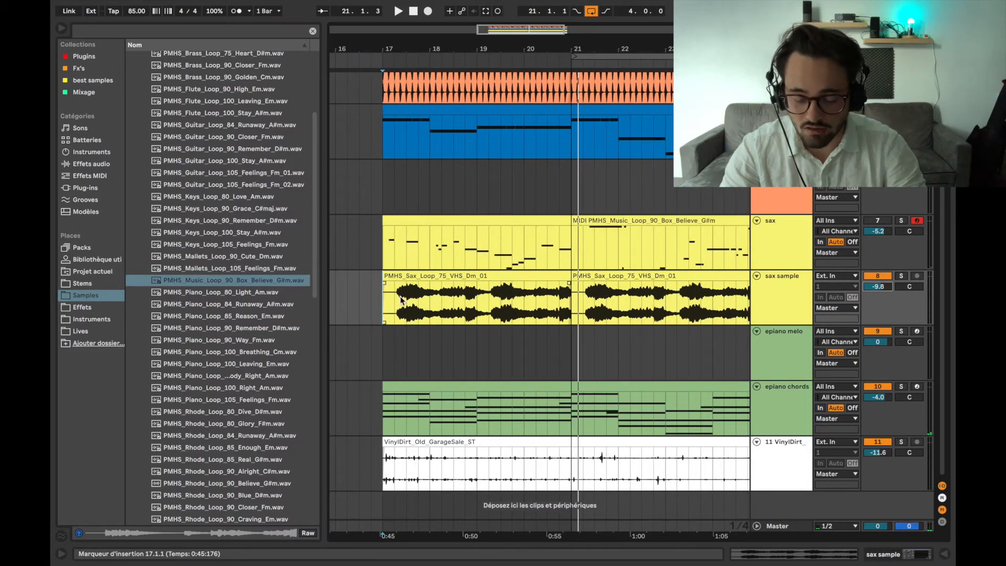
{"action": "scroll", "coordinate": [404, 291], "scroll_direction": "up", "scroll_amount": 2}
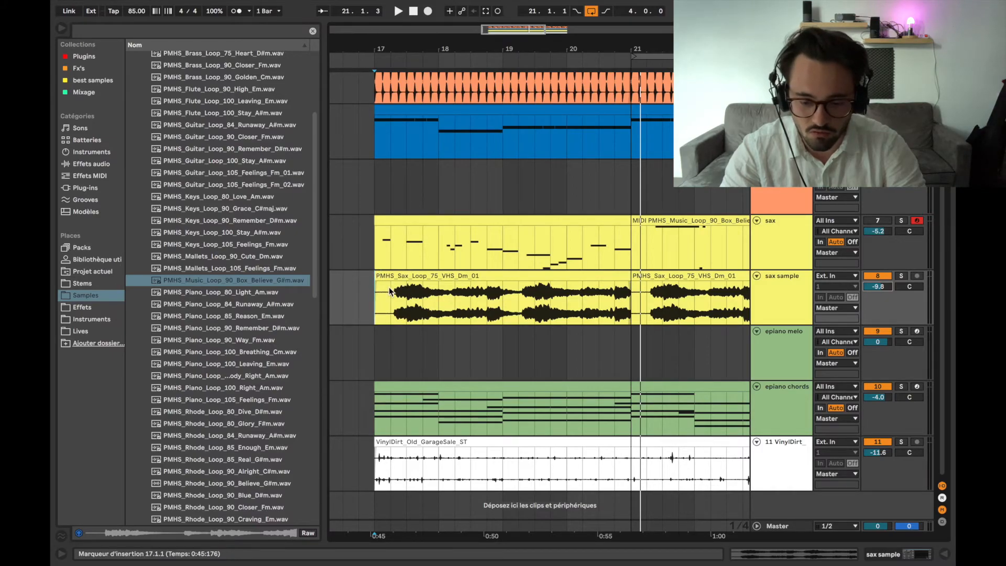
{"action": "scroll", "coordinate": [390, 291], "scroll_direction": "up", "scroll_amount": 3}
{"action": "left_click_drag", "start_coordinate": [356, 277], "coordinate": [402, 285]}
{"action": "scroll", "coordinate": [411, 306], "scroll_direction": "up", "scroll_amount": 2}
{"action": "scroll", "coordinate": [411, 306], "scroll_direction": "up", "scroll_amount": 3}
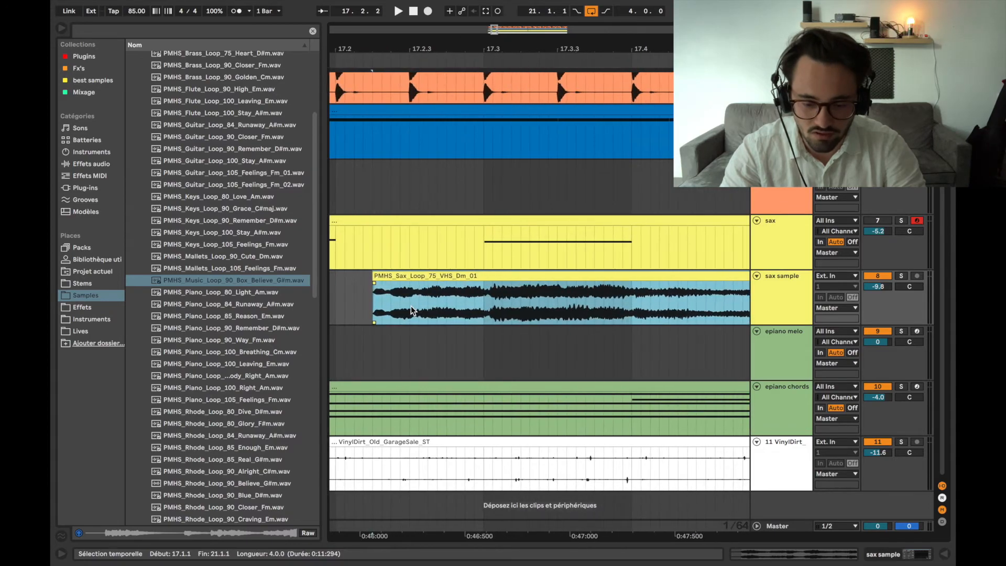
Audition the opening of the trimmed sax sample clip repeatedly to locate where its second note begins
{"action": "left_click", "coordinate": [372, 304]}
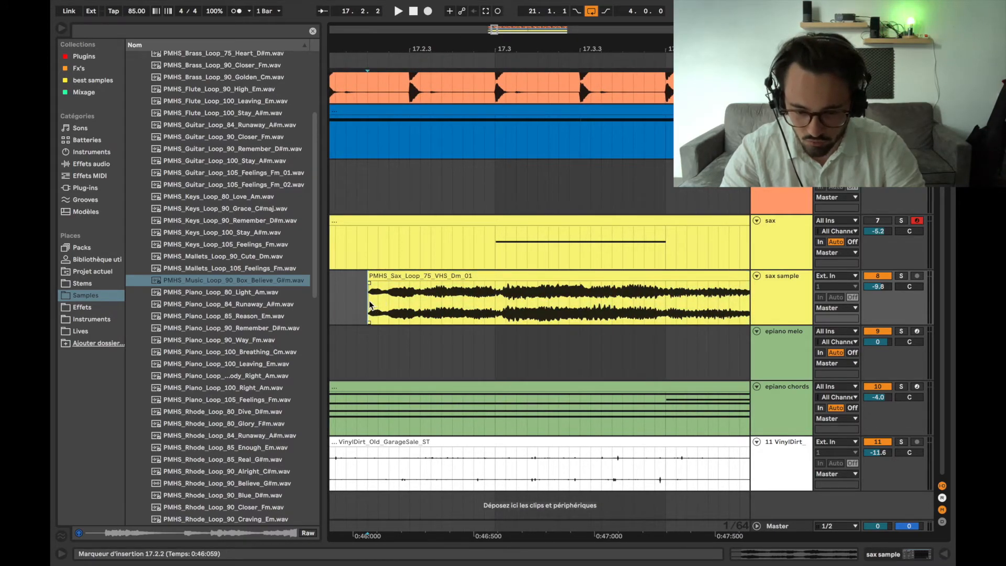
{"action": "key", "text": "space"}
{"action": "key", "text": "space"}
{"action": "key", "text": "space"}
{"action": "key", "text": "space"}
{"action": "key", "text": "space"}
{"action": "key", "text": "space"}
{"action": "key", "text": "space"}
{"action": "key", "text": "space"}
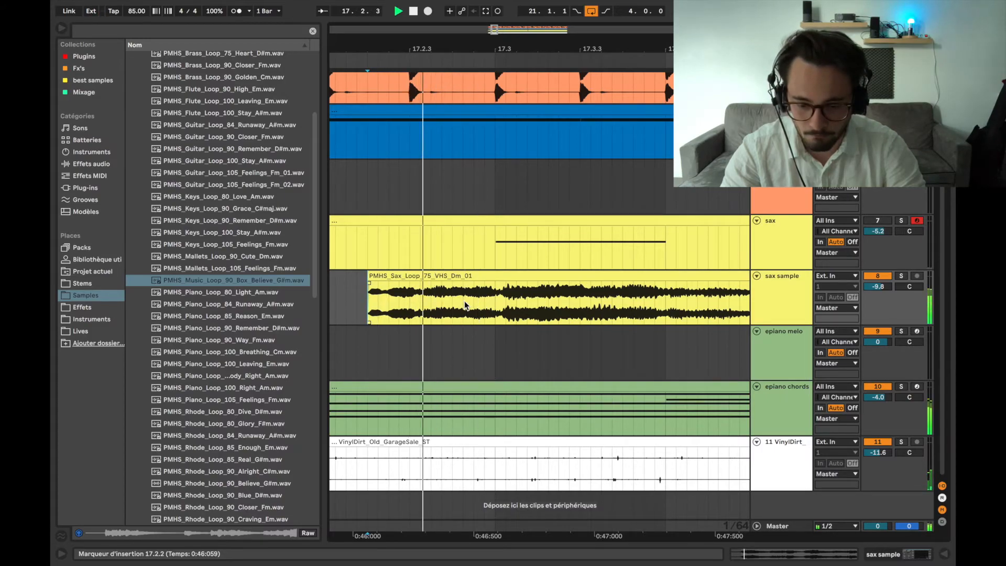
{"action": "key", "text": "space"}
{"action": "left_click", "coordinate": [477, 296]}
{"action": "key", "text": "space"}
{"action": "key", "text": "space"}
{"action": "key", "text": "space"}
{"action": "key", "text": "space"}
{"action": "key", "text": "space"}
{"action": "key", "text": "space"}
{"action": "key", "text": "space"}
{"action": "key", "text": "space"}
{"action": "key", "text": "space"}
{"action": "key", "text": "space"}
Check the note's attack at 17.3.1 by ear and split the sax sample clip there
{"action": "left_click", "coordinate": [494, 299]}
{"action": "key", "text": "space"}
{"action": "key", "text": "space"}
{"action": "key", "text": "space"}
{"action": "key", "text": "space"}
{"action": "key", "text": "space"}
{"action": "key", "text": "space"}
{"action": "key", "text": "space"}
{"action": "key", "text": "super+e"}
Move the first sax slice to start at 17.1.3 with fades at both ends and play it from bar 17
{"action": "scroll", "coordinate": [495, 301], "scroll_direction": "down", "scroll_amount": 5}
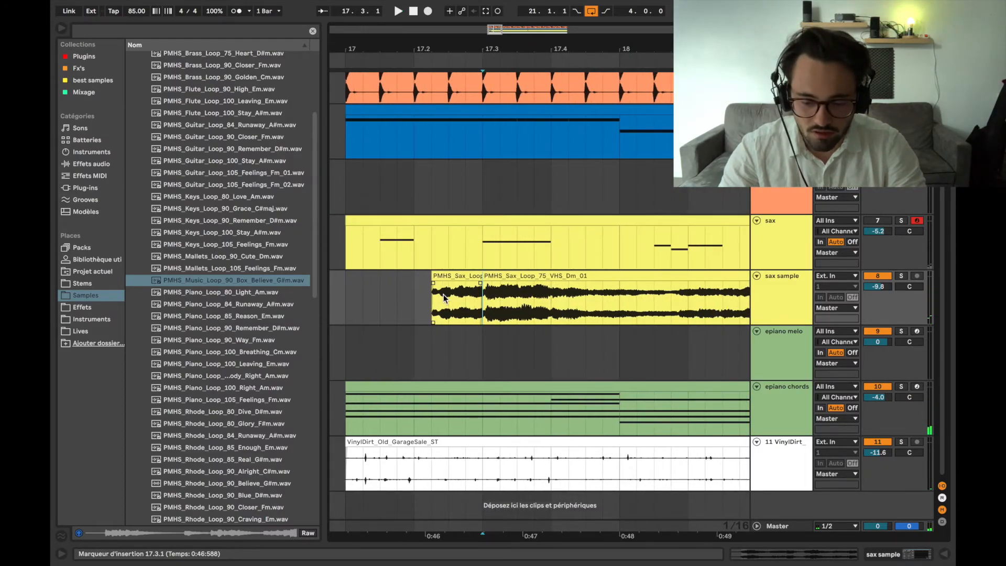
{"action": "scroll", "coordinate": [444, 297], "scroll_direction": "left", "scroll_amount": 2}
{"action": "left_click_drag", "start_coordinate": [505, 298], "coordinate": [469, 291]}
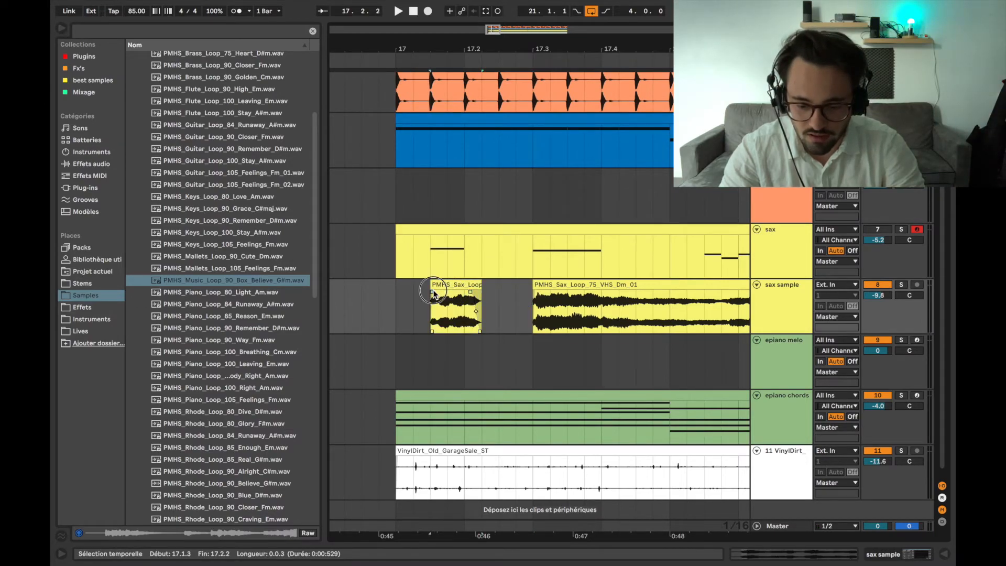
{"action": "left_click", "coordinate": [396, 305]}
{"action": "key", "text": "space"}
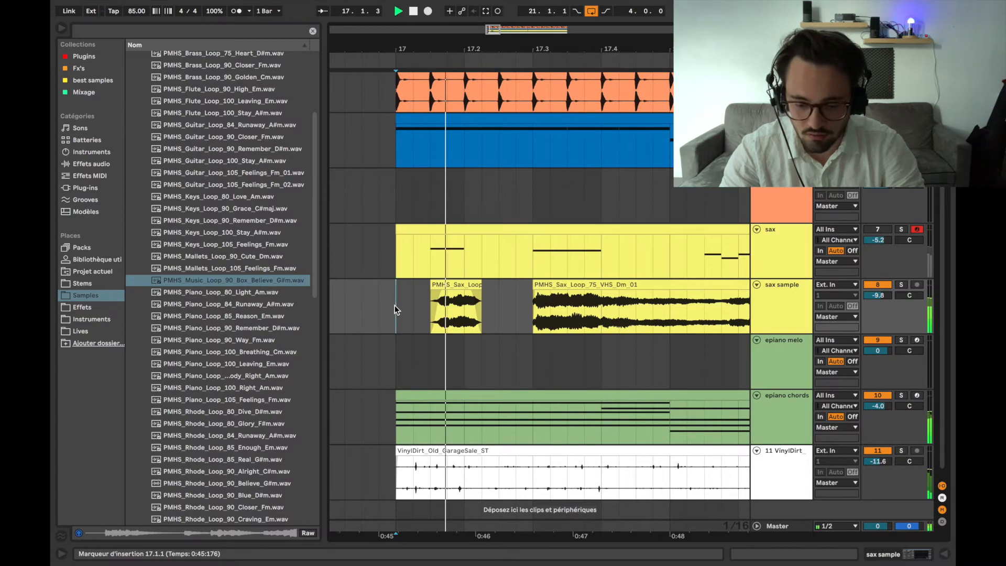
{"action": "key", "text": "space"}
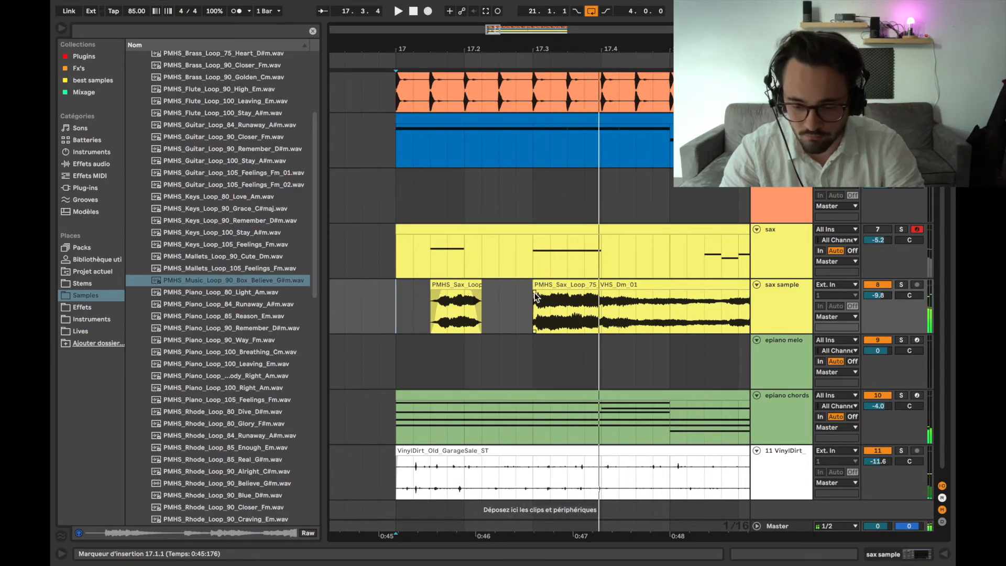
Add a faded-in sax slice from 17.2.3 to 17.3.1 leading into the second clip and play from bar 17
{"action": "left_click", "coordinate": [536, 303]}
{"action": "key", "text": "space"}
{"action": "key", "text": "space"}
{"action": "key", "text": "space"}
{"action": "key", "text": "space"}
{"action": "left_click_drag", "start_coordinate": [534, 304], "coordinate": [515, 288]}
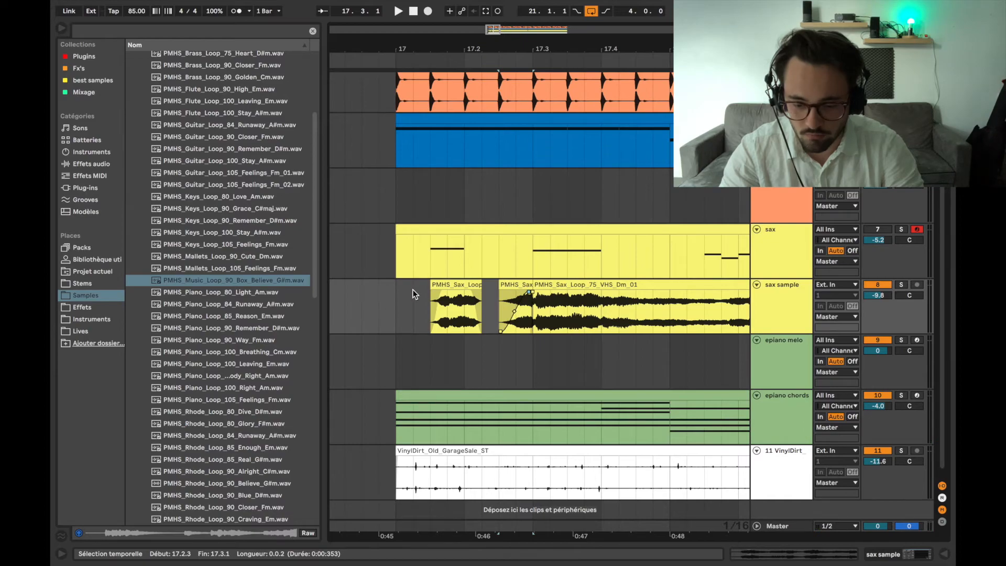
{"action": "left_click", "coordinate": [401, 301]}
{"action": "key", "text": "space"}
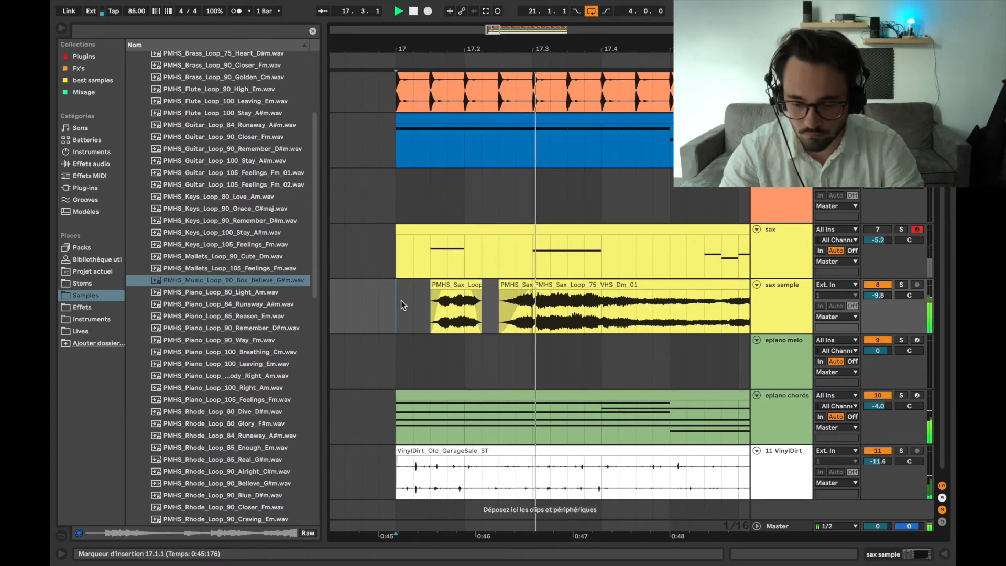
{"action": "key", "text": "space"}
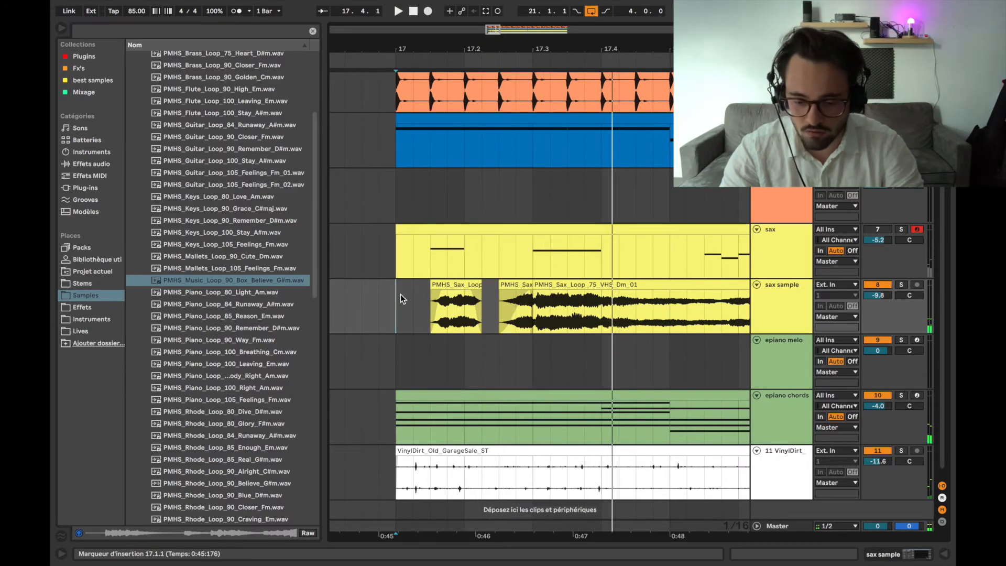
Examine the long sax sample clip between bars 17 and 21 and audition it from 18.1.4
{"action": "scroll", "coordinate": [400, 294], "scroll_direction": "down", "scroll_amount": 3}
{"action": "scroll", "coordinate": [525, 306], "scroll_direction": "right", "scroll_amount": 1}
{"action": "scroll", "coordinate": [524, 306], "scroll_direction": "down", "scroll_amount": 4}
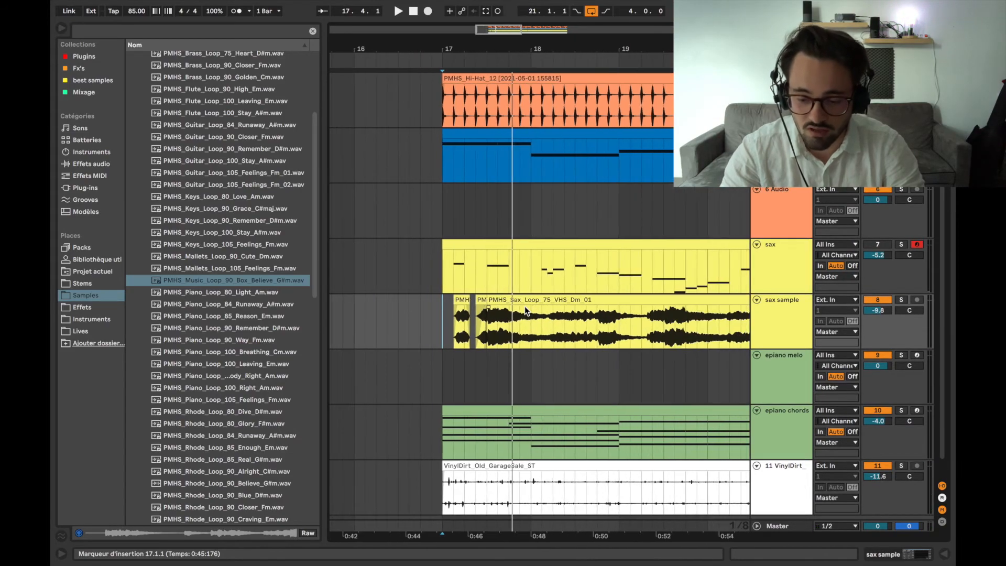
{"action": "scroll", "coordinate": [524, 307], "scroll_direction": "down", "scroll_amount": 3}
{"action": "scroll", "coordinate": [493, 352], "scroll_direction": "right", "scroll_amount": 1}
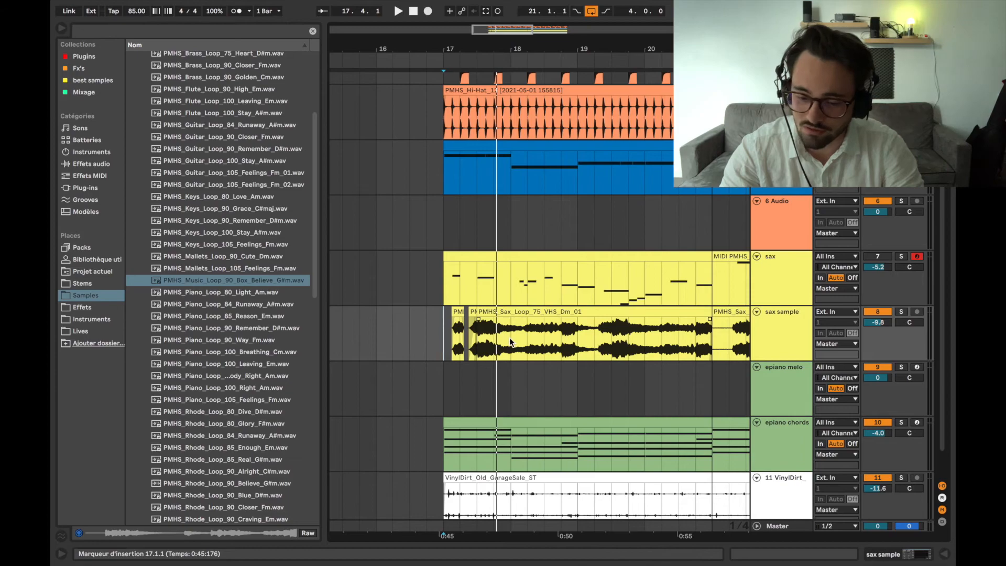
{"action": "scroll", "coordinate": [510, 337], "scroll_direction": "up", "scroll_amount": 5}
{"action": "scroll", "coordinate": [502, 338], "scroll_direction": "down", "scroll_amount": 1}
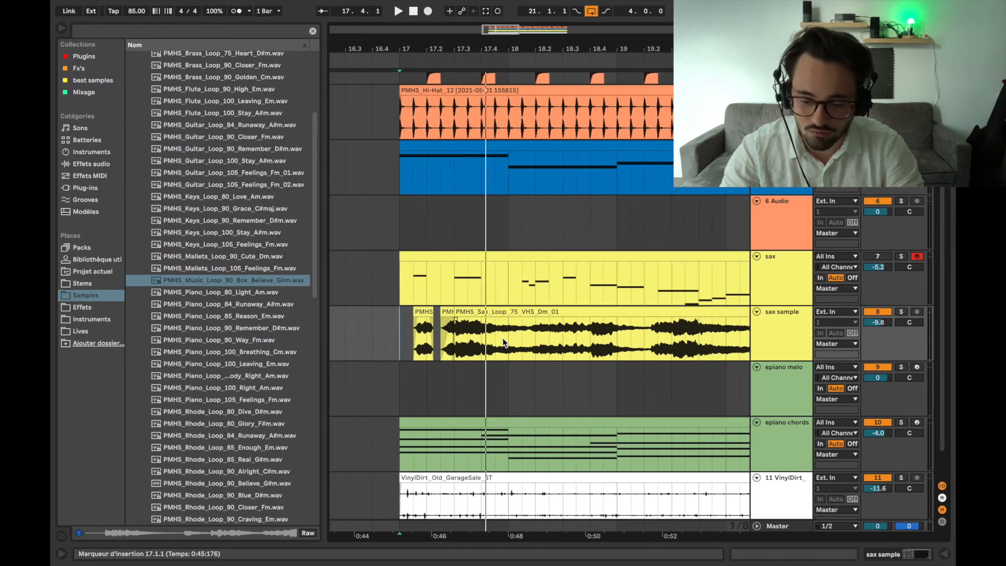
{"action": "scroll", "coordinate": [504, 340], "scroll_direction": "up", "scroll_amount": 4}
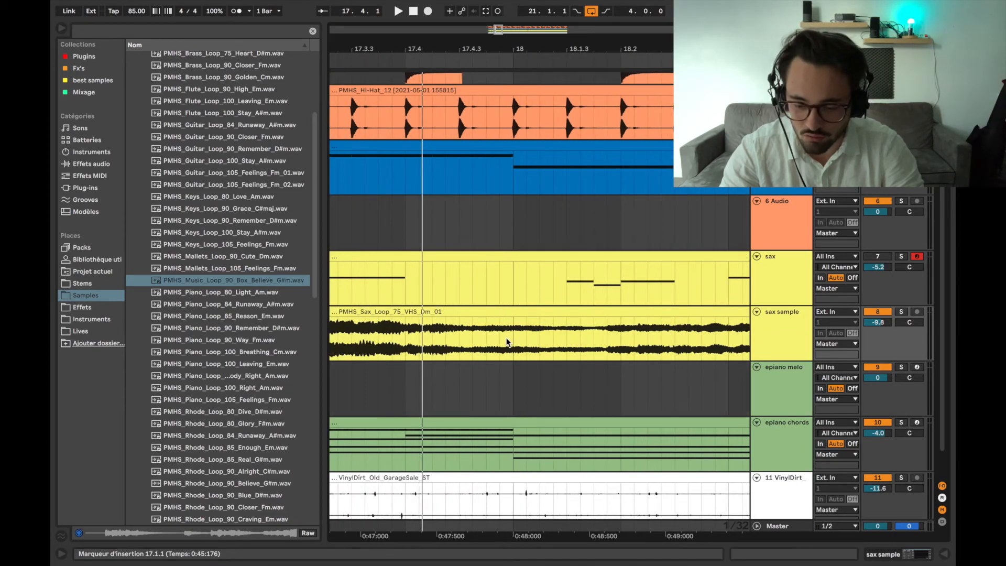
{"action": "scroll", "coordinate": [507, 338], "scroll_direction": "down", "scroll_amount": 3}
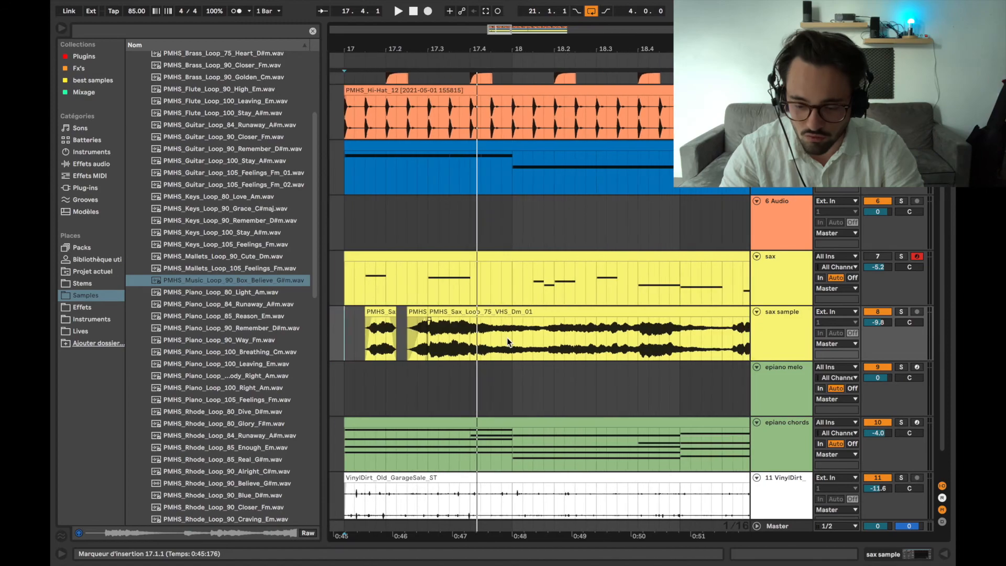
{"action": "scroll", "coordinate": [547, 338], "scroll_direction": "up", "scroll_amount": 1}
{"action": "left_click", "coordinate": [539, 338]}
{"action": "key", "text": "space"}
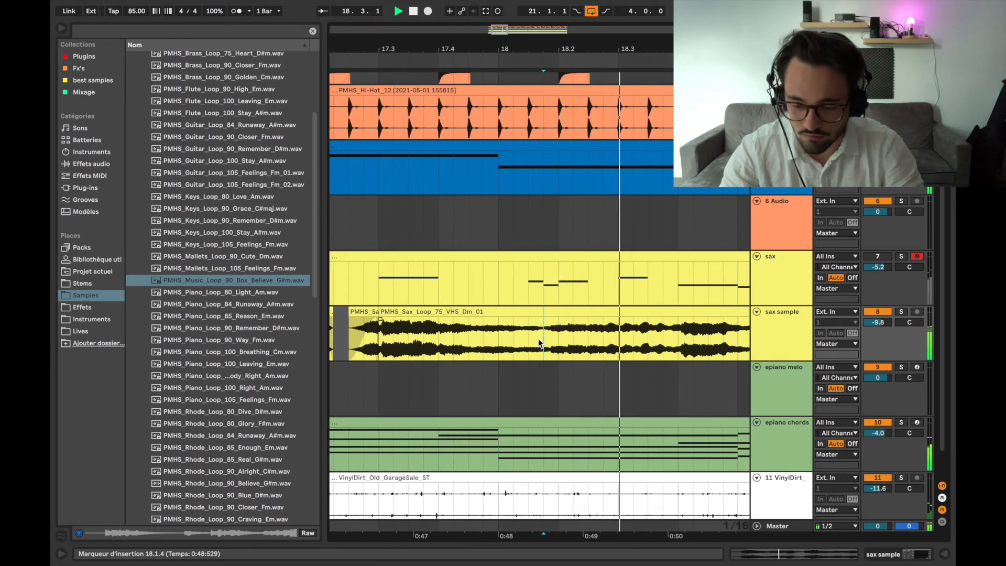
{"action": "key", "text": "space"}
Split the sax sample passage from 18.1.4 to 18.4.1 into its own clip and reverse it
{"action": "left_click_drag", "start_coordinate": [539, 339], "coordinate": [679, 344]}
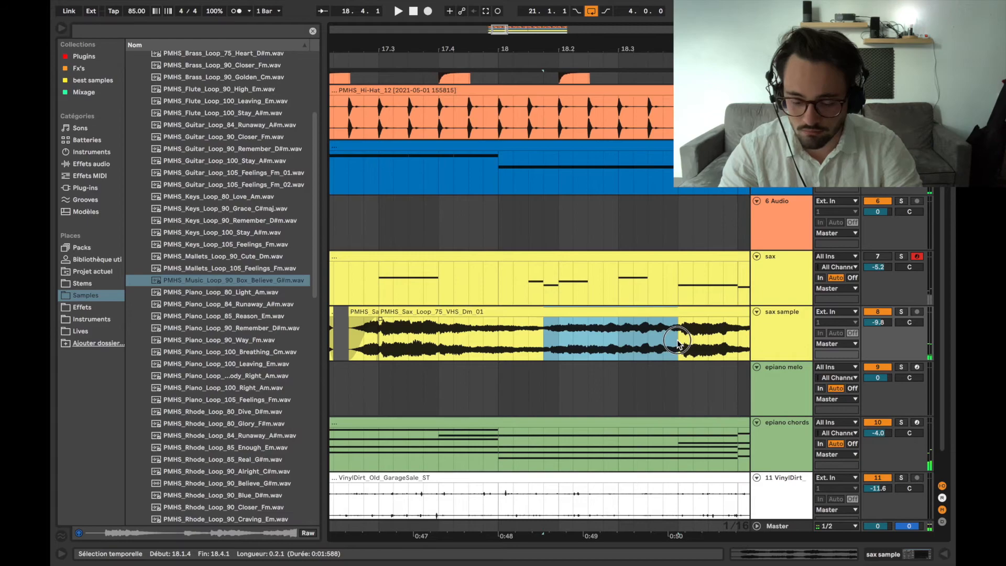
{"action": "key", "text": "super+e"}
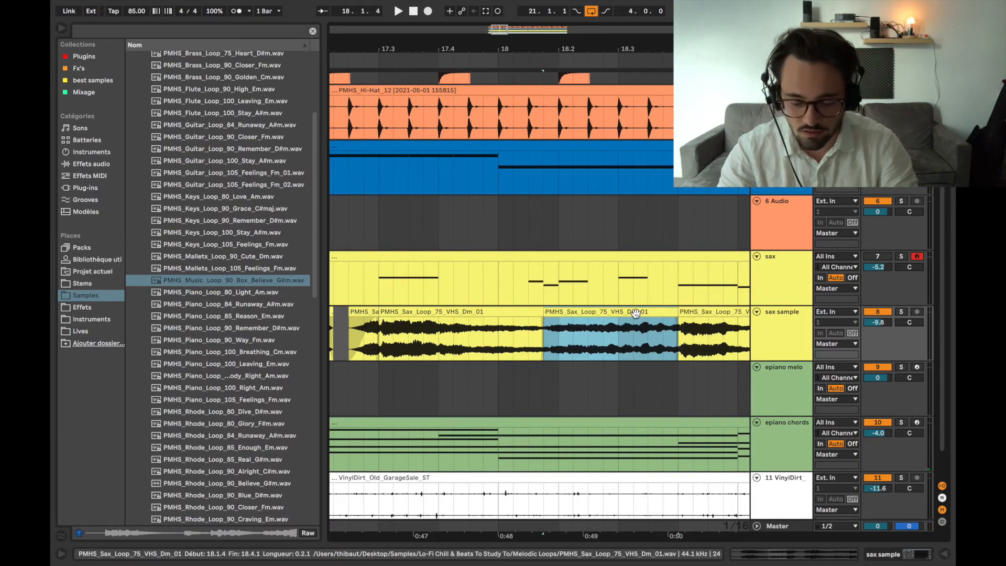
{"action": "key", "text": "r"}
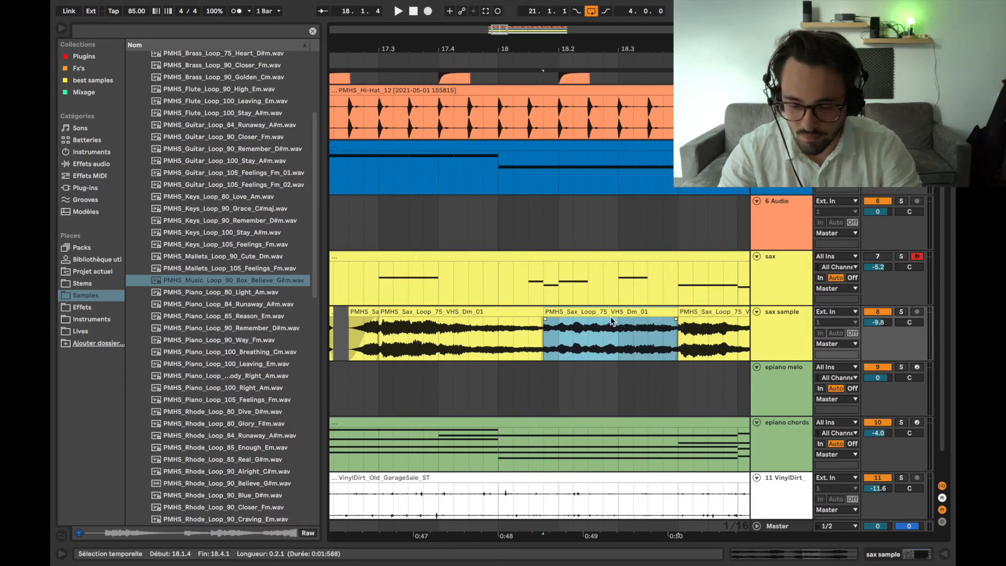
Play the arrangement from bar 17 into bar 19 to check the reversed sax slice in context
{"action": "scroll", "coordinate": [595, 317], "scroll_direction": "down", "scroll_amount": 5}
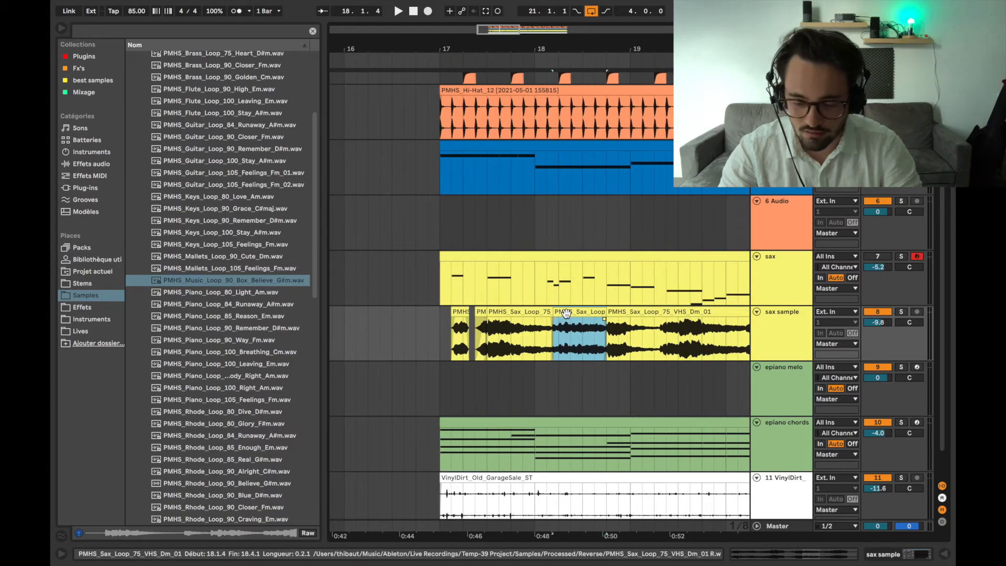
{"action": "left_click", "coordinate": [453, 340]}
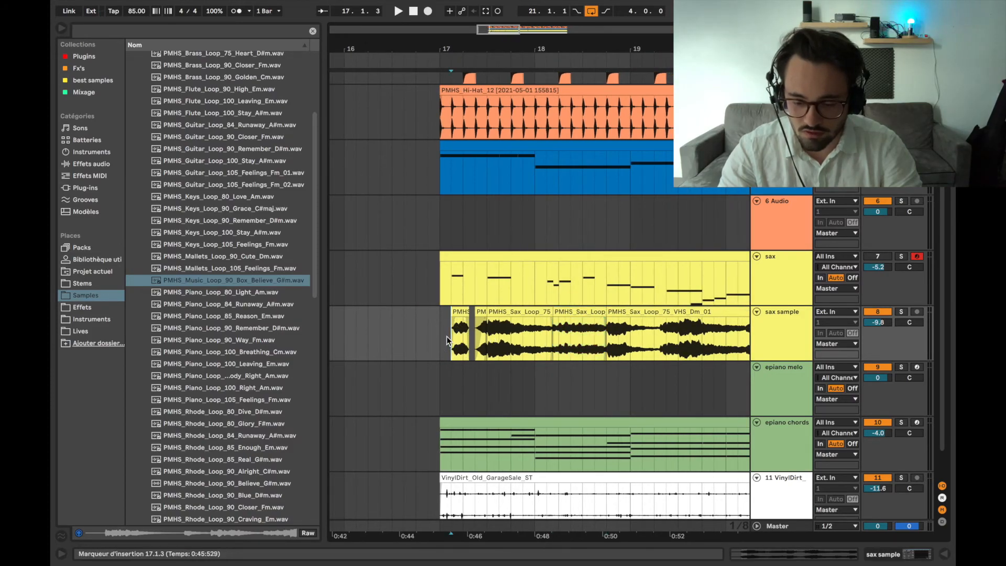
{"action": "key", "text": "space"}
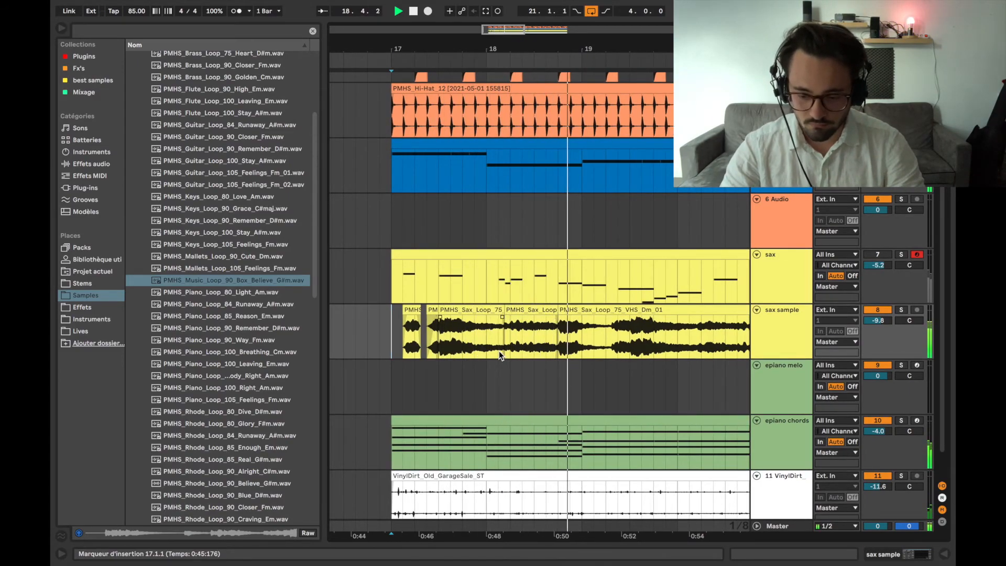
{"action": "scroll", "coordinate": [499, 351], "scroll_direction": "down", "scroll_amount": 3}
{"action": "key", "text": "space"}
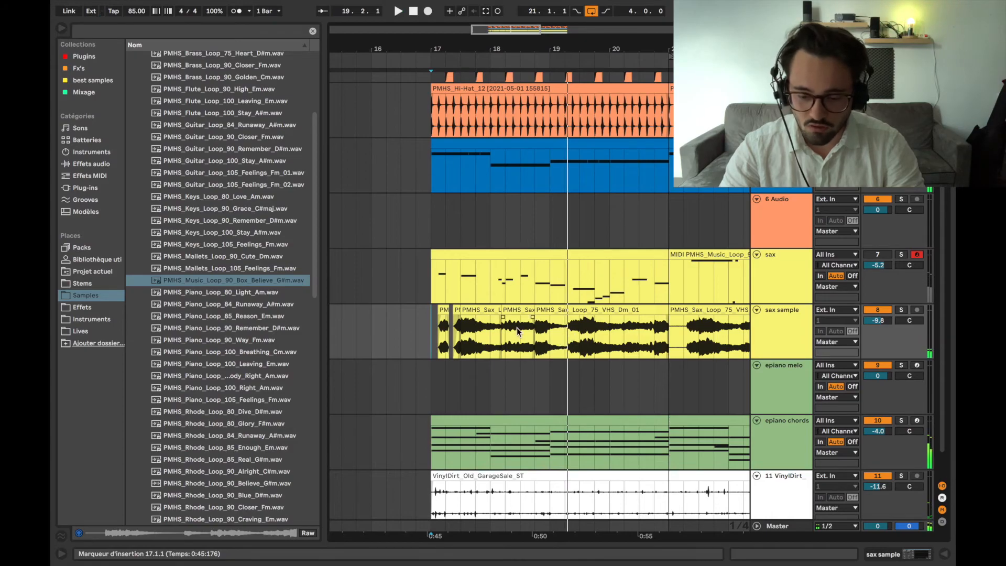
{"action": "scroll", "coordinate": [517, 328], "scroll_direction": "up", "scroll_amount": 3}
{"action": "scroll", "coordinate": [486, 332], "scroll_direction": "down", "scroll_amount": 5}
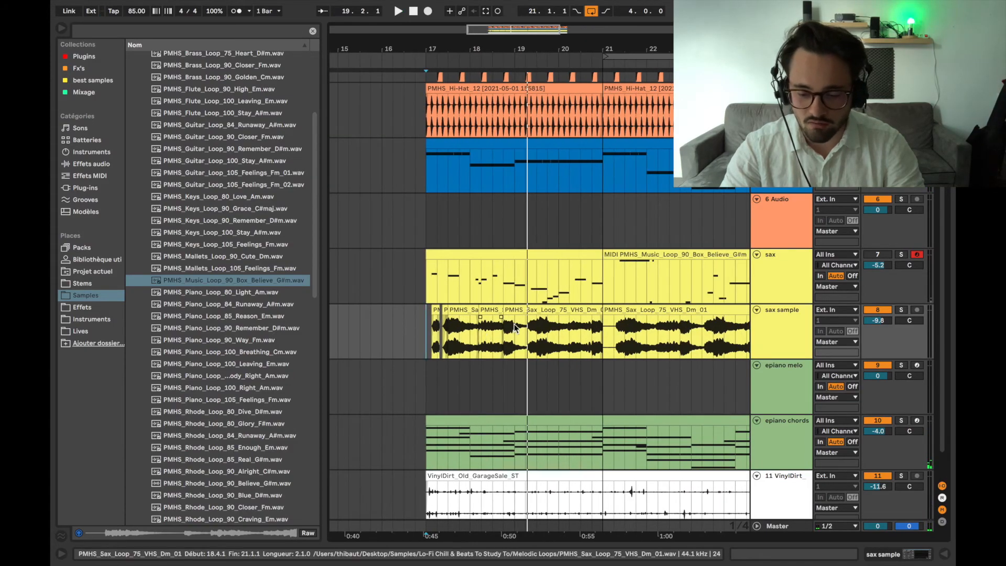